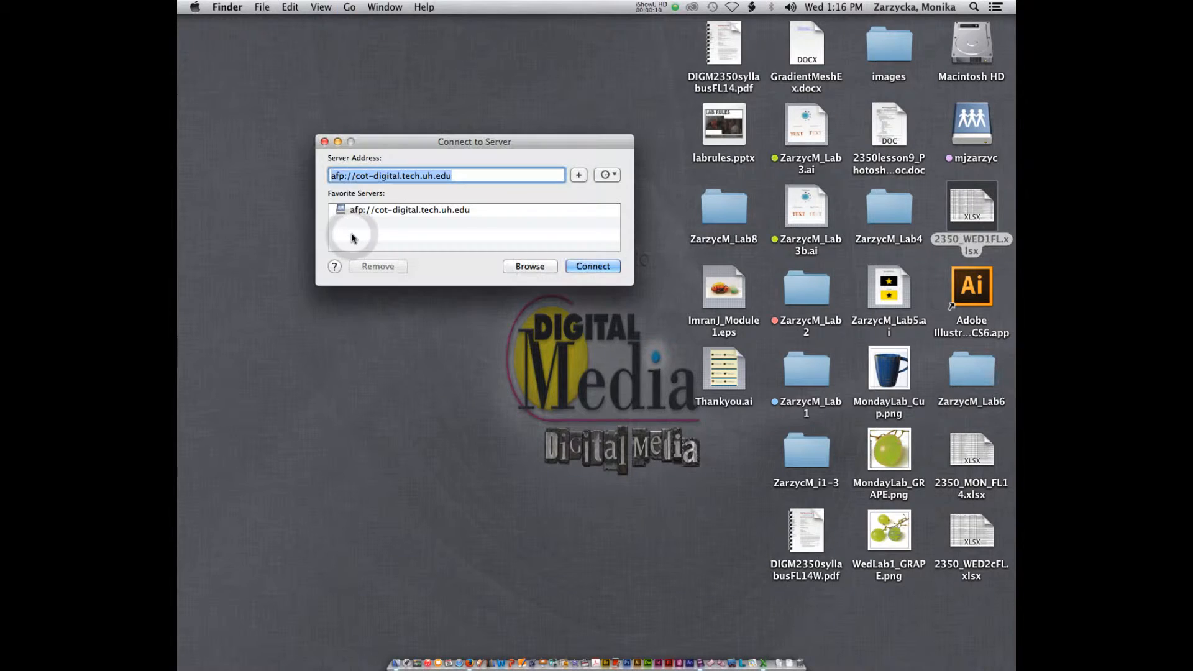
Connect to the cot-digital.tech.uh.edu server and mount its Public volume
{"action": "left_click", "coordinate": [576, 266]}
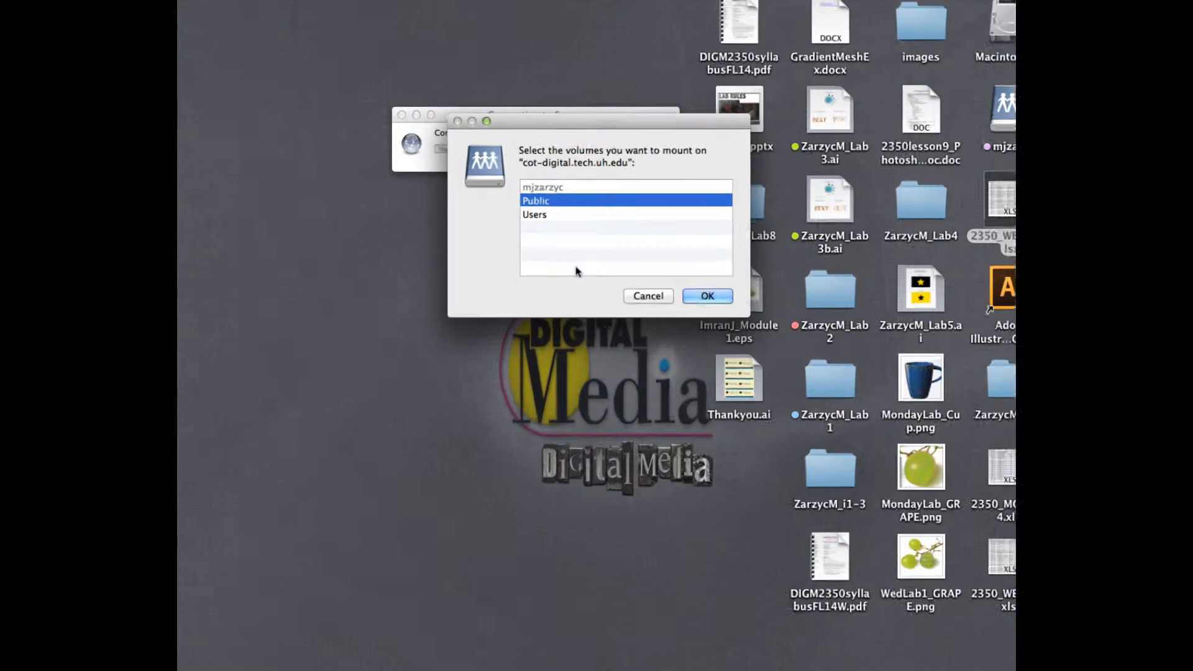
{"action": "left_click", "coordinate": [718, 299]}
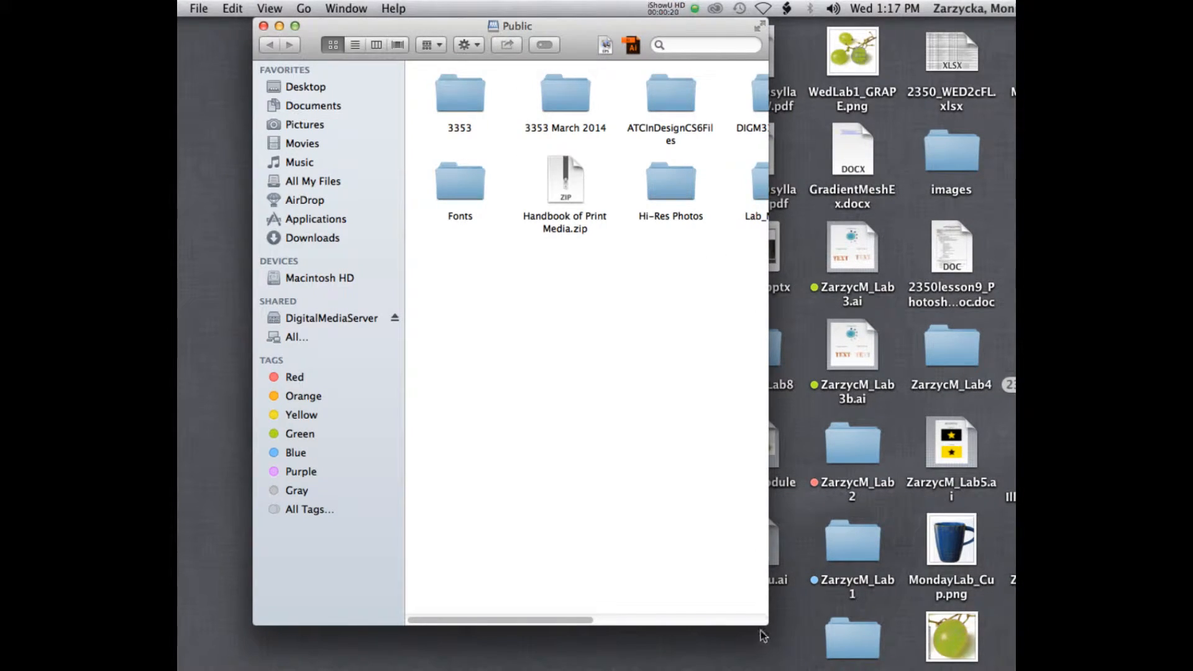
{"action": "left_click_drag", "start_coordinate": [763, 635], "coordinate": [945, 581]}
Go to Lab_Materials, then DIGM 2350 on the server, and copy the Lab7 folder to the desktop
{"action": "double_click", "coordinate": [776, 183]}
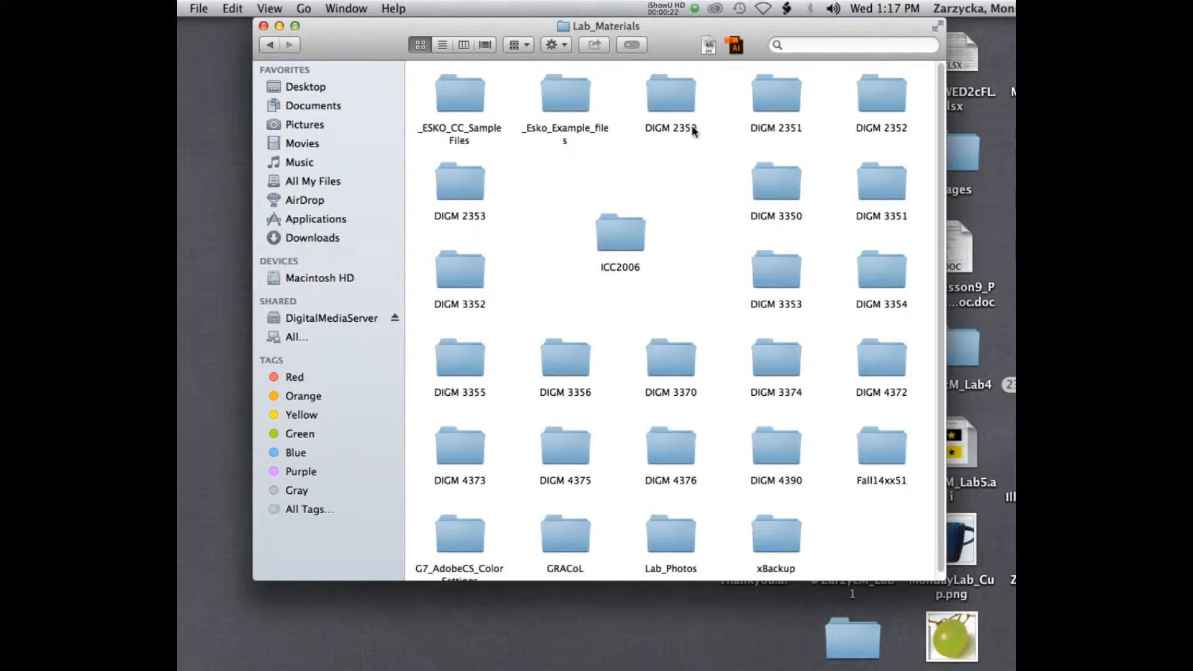
{"action": "double_click", "coordinate": [657, 99]}
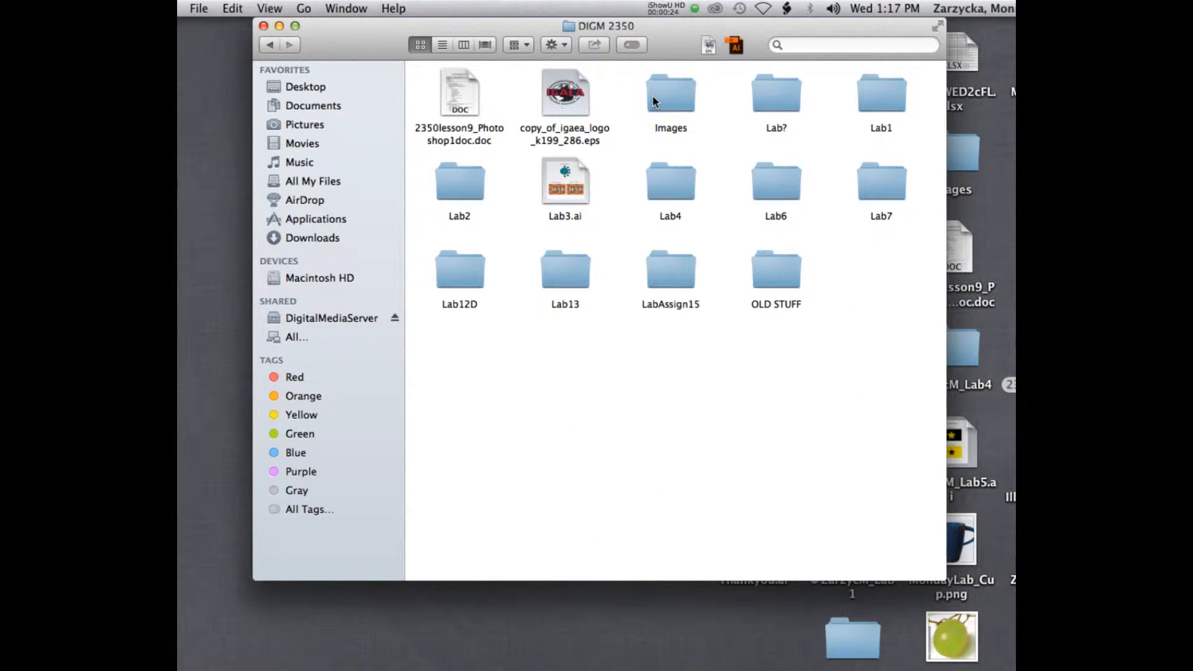
{"action": "left_click", "coordinate": [881, 183]}
{"action": "left_click_drag", "start_coordinate": [788, 25], "coordinate": [487, 66]}
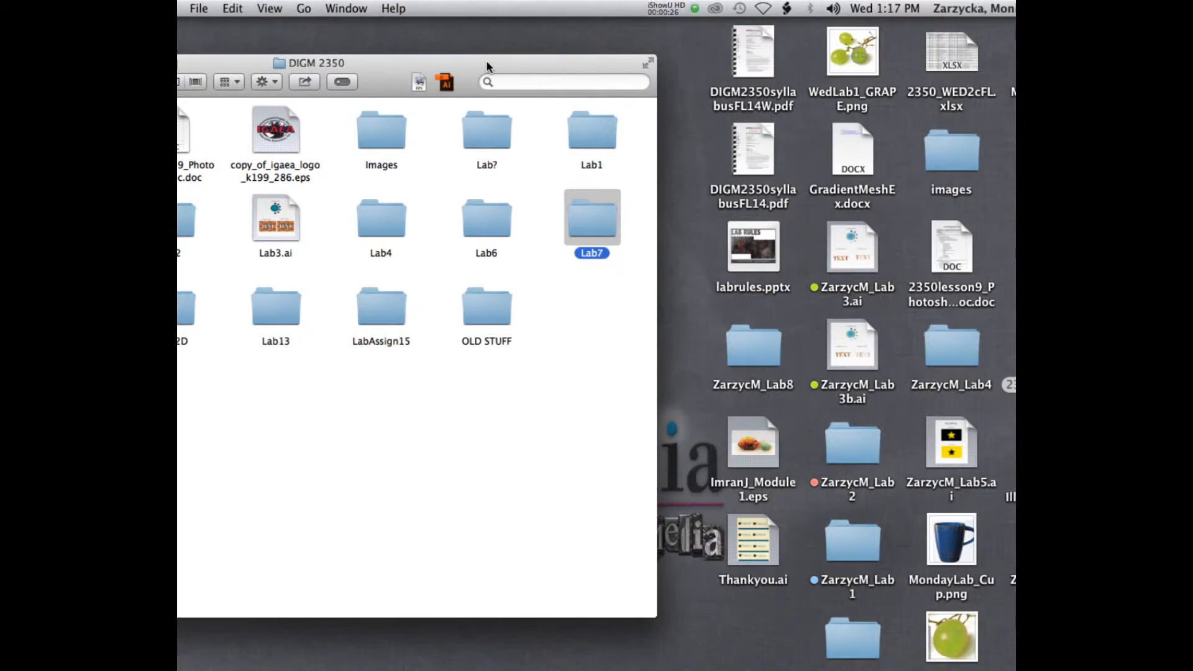
{"action": "left_click_drag", "start_coordinate": [575, 208], "coordinate": [753, 604]}
{"action": "left_click_drag", "start_coordinate": [387, 59], "coordinate": [621, 68]}
{"action": "left_click", "coordinate": [210, 72]}
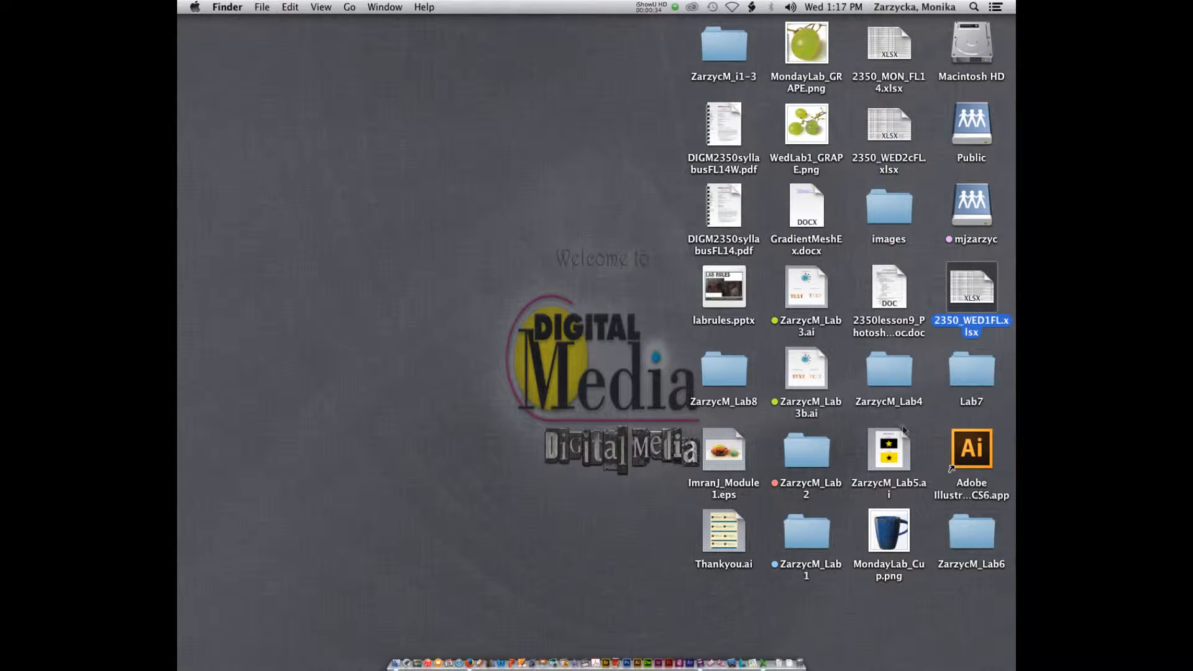
Open the desktop Lab7 folder and browse the contents of its 7A and 7B subfolders
{"action": "double_click", "coordinate": [964, 371]}
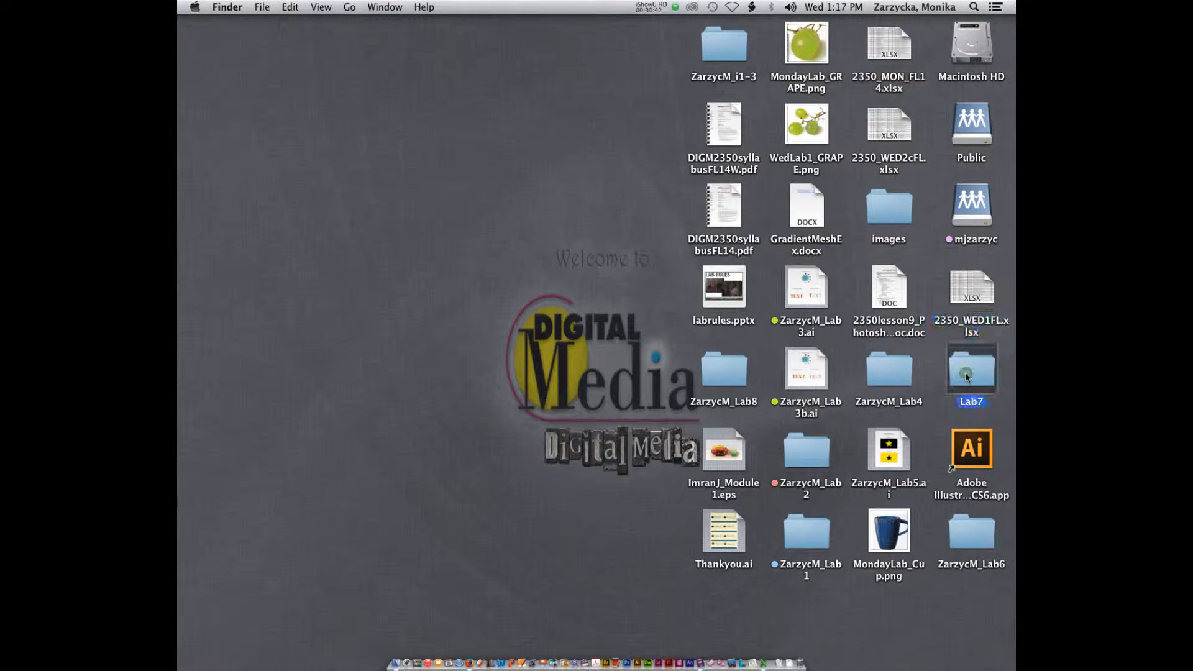
{"action": "left_click_drag", "start_coordinate": [617, 118], "coordinate": [622, 173]}
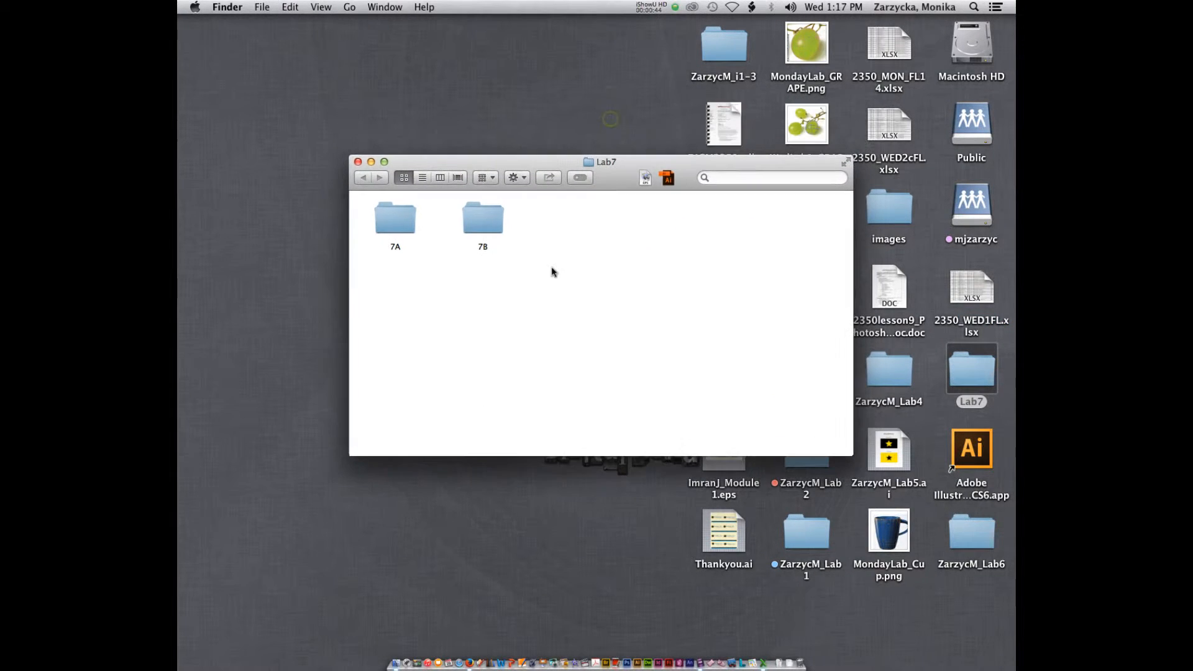
{"action": "left_click", "coordinate": [529, 248]}
{"action": "left_click_drag", "start_coordinate": [846, 453], "coordinate": [875, 498]}
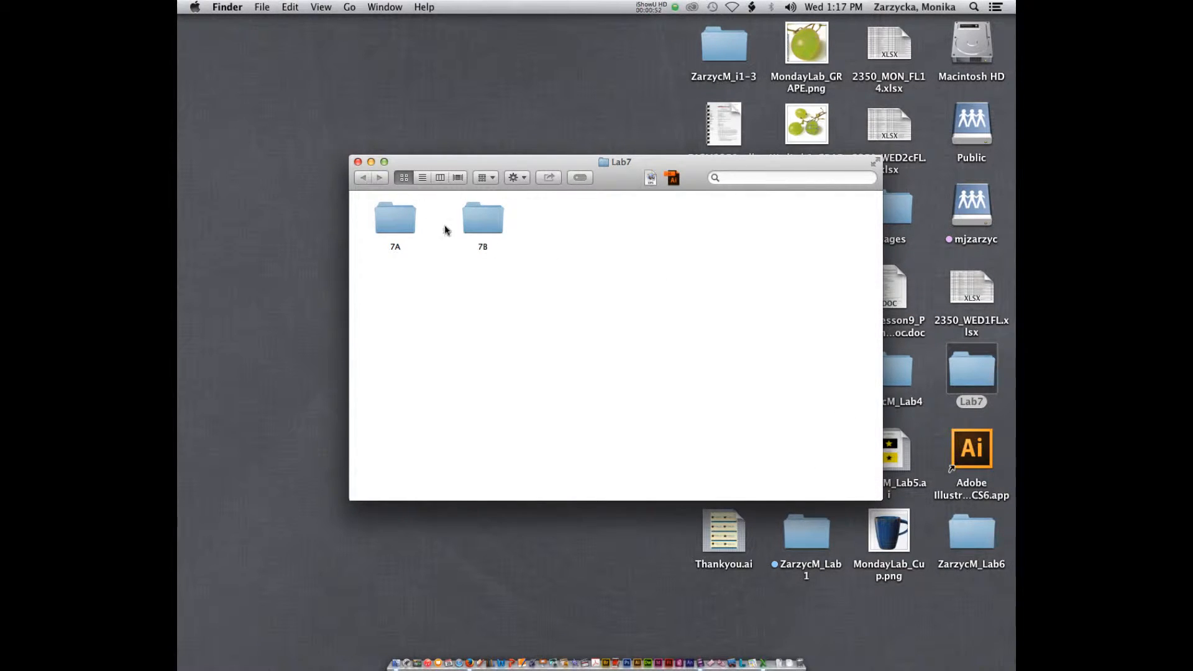
{"action": "double_click", "coordinate": [398, 220]}
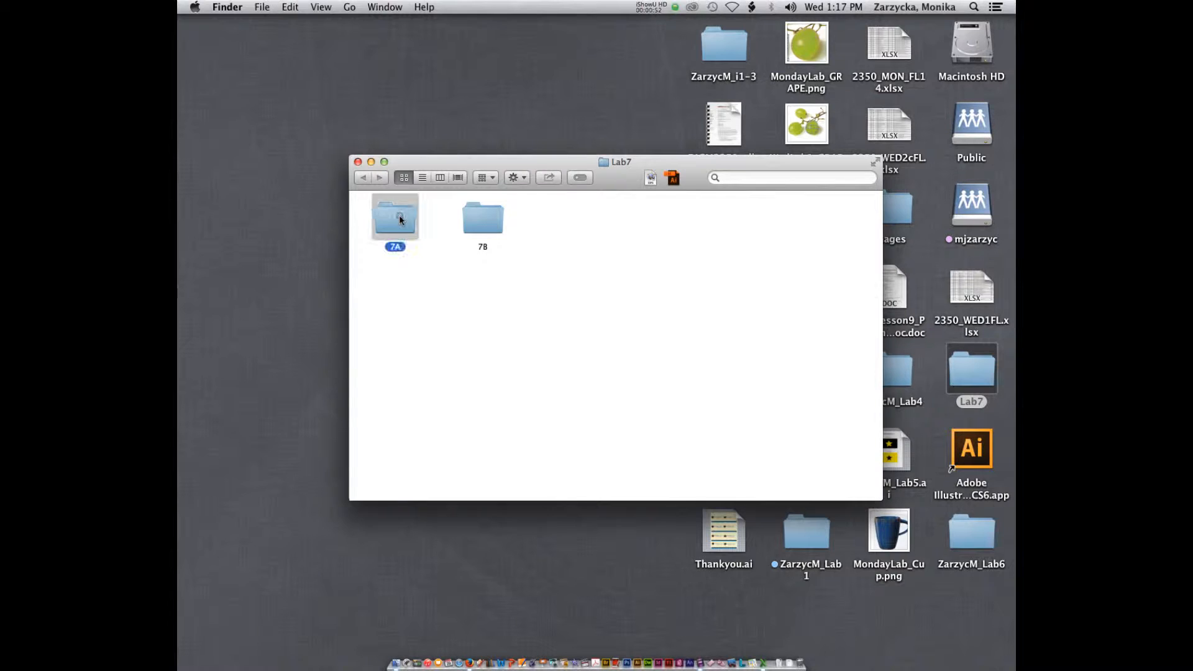
{"action": "left_click", "coordinate": [362, 177]}
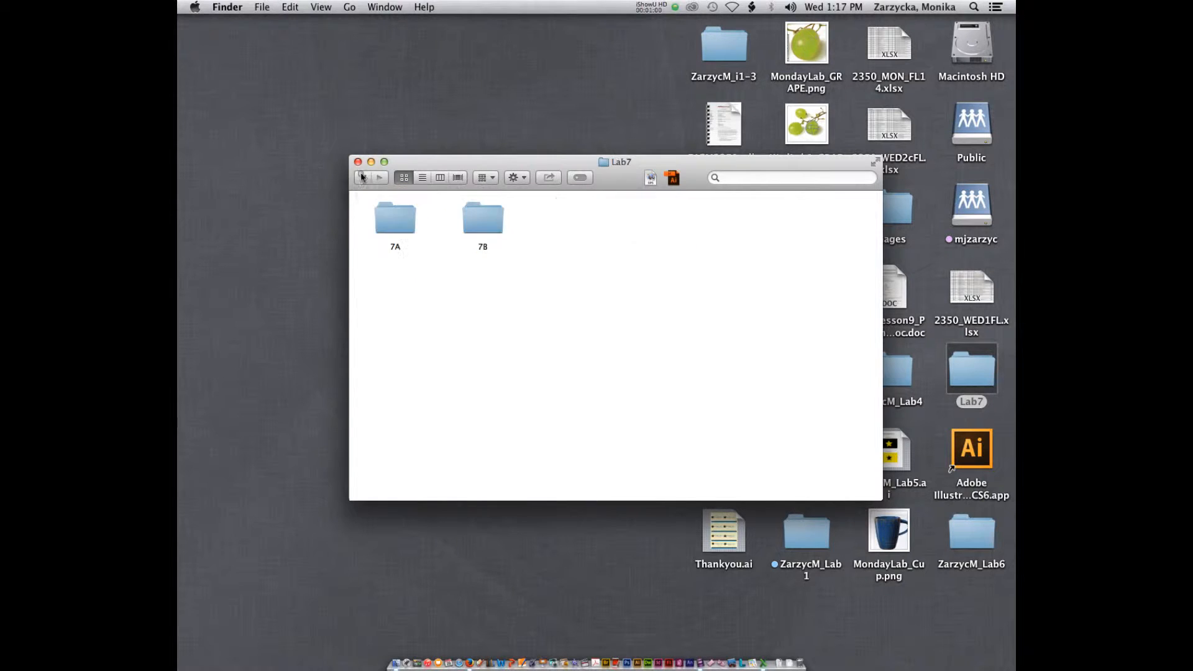
{"action": "double_click", "coordinate": [482, 217]}
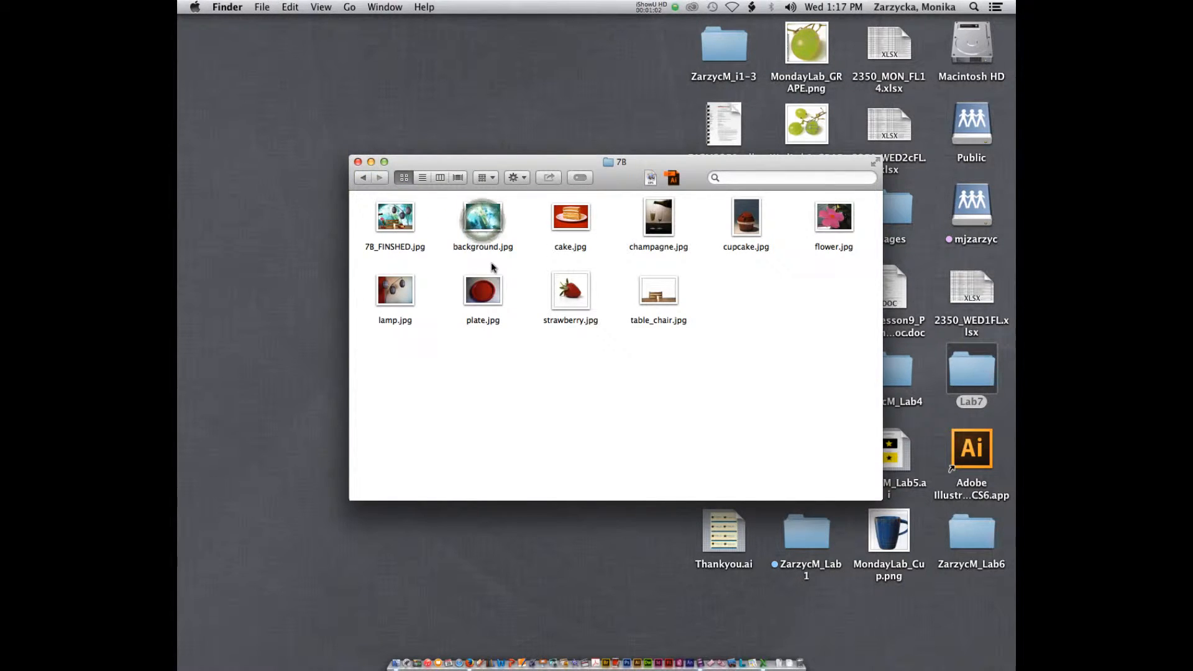
{"action": "left_click", "coordinate": [363, 180]}
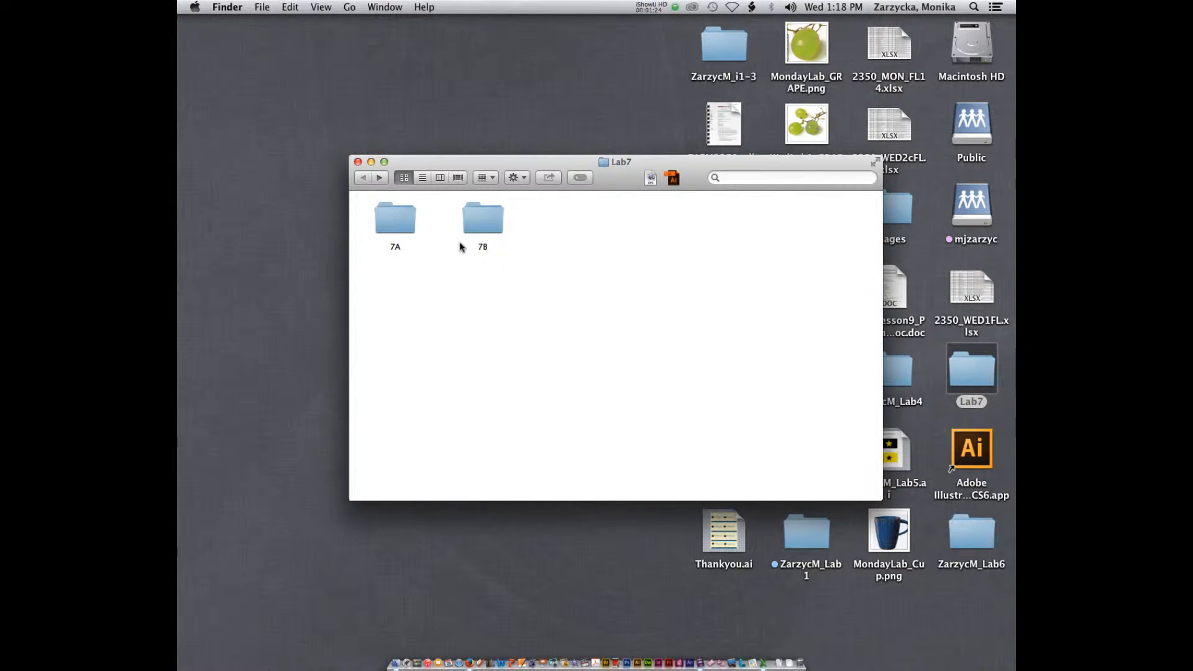
Create a new folder inside Lab7 named with your last name and first initial followed by _Lab7
{"action": "right_click", "coordinate": [501, 343]}
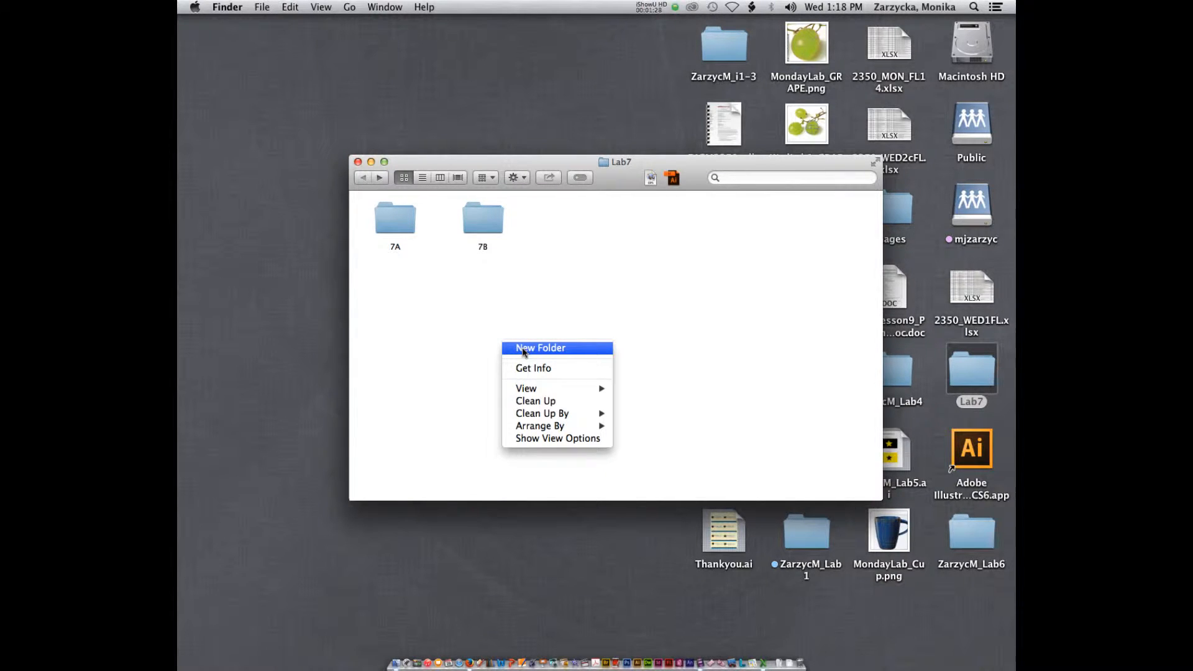
{"action": "left_click", "coordinate": [522, 350]}
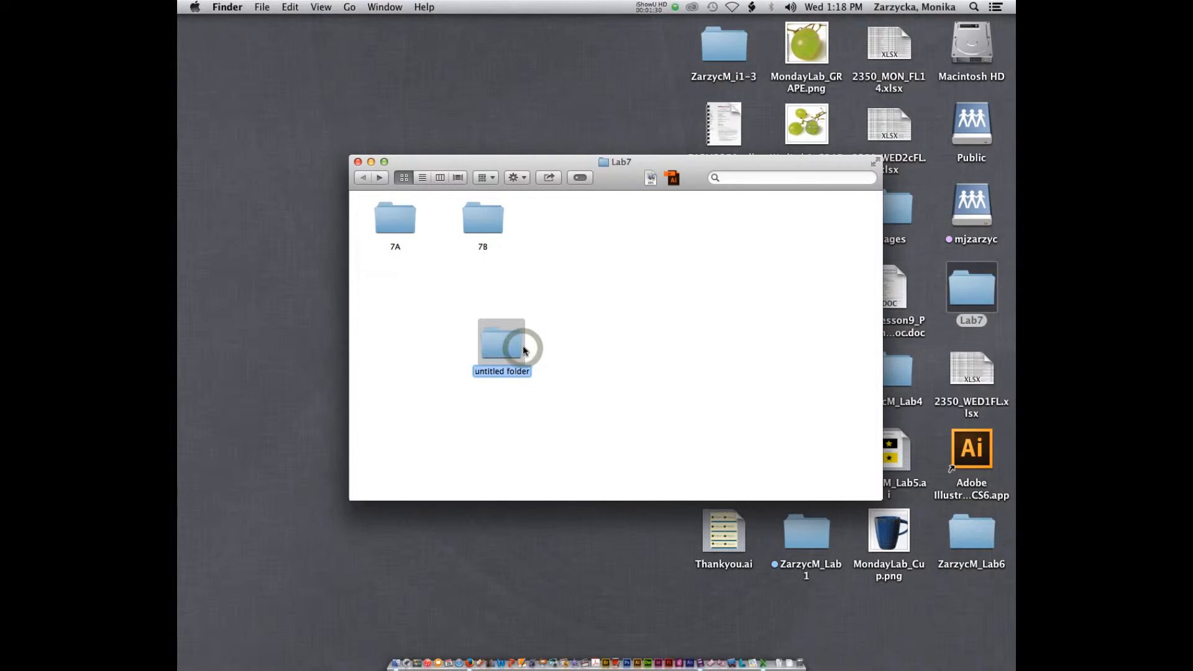
{"action": "type", "text": "Zarzyc"}
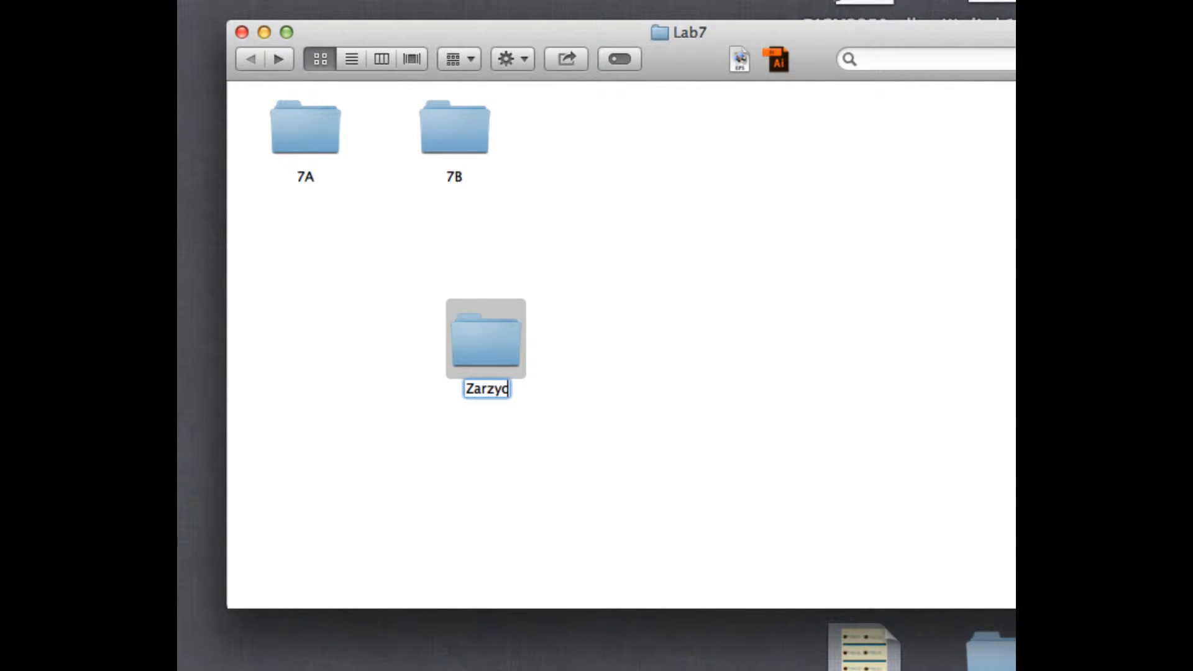
{"action": "type", "text": "M_Lab"}
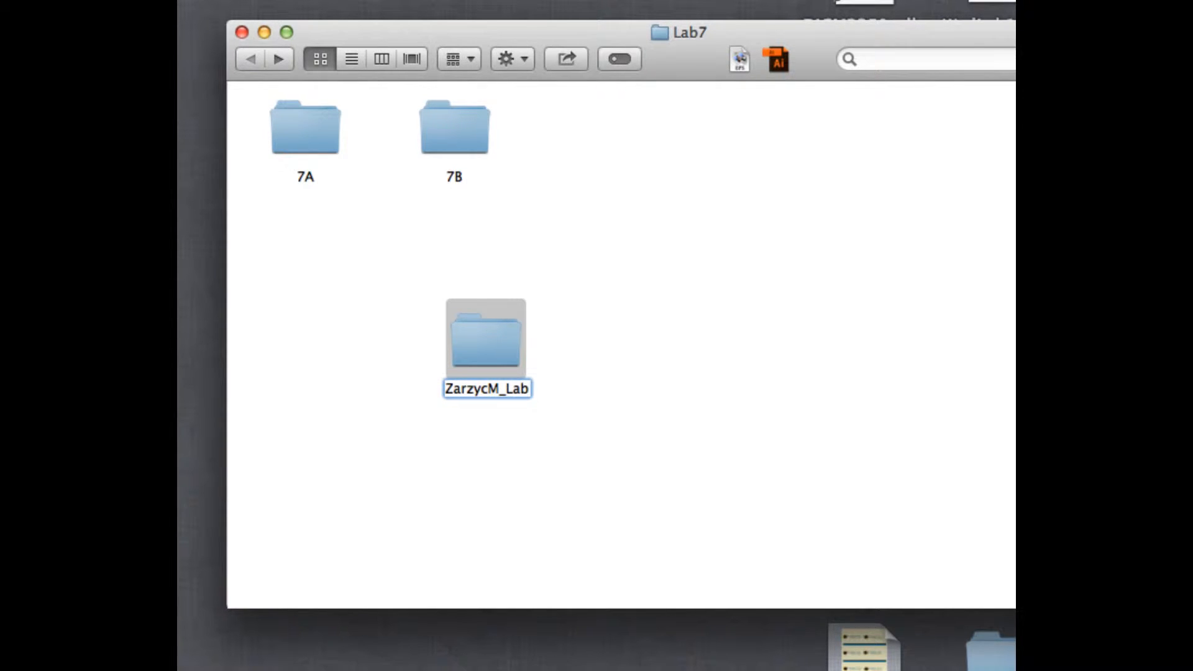
{"action": "type", "text": "7"}
{"action": "key", "text": "Return"}
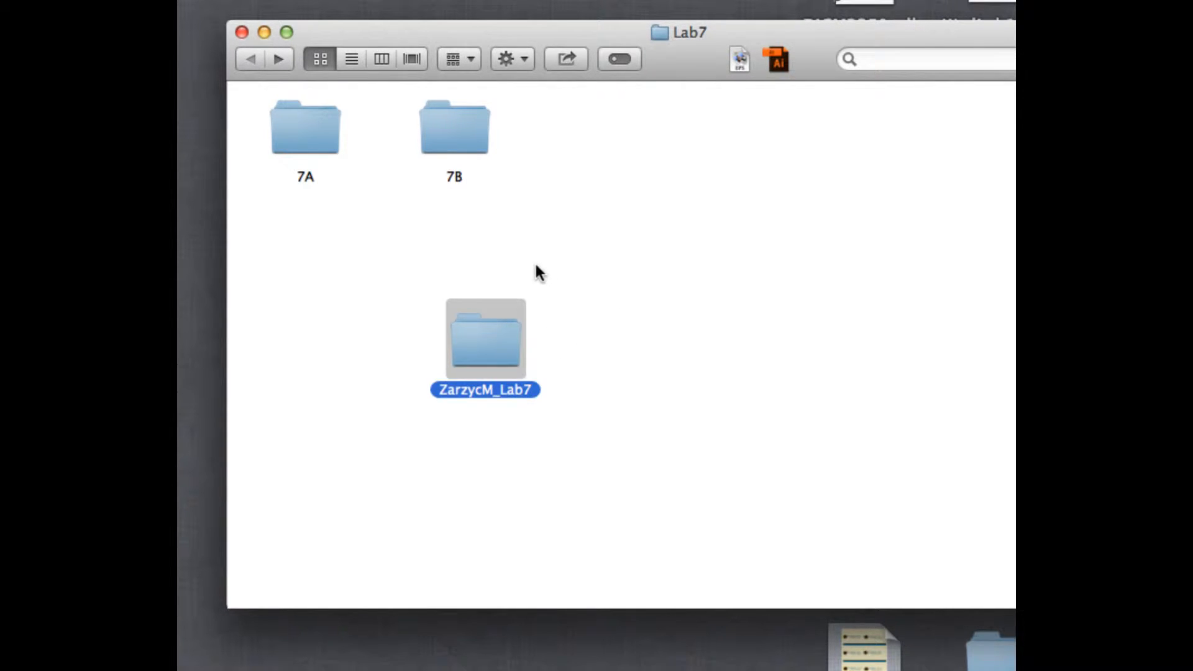
Open the 7A folder, select all four images, and open them together in Preview
{"action": "double_click", "coordinate": [308, 132]}
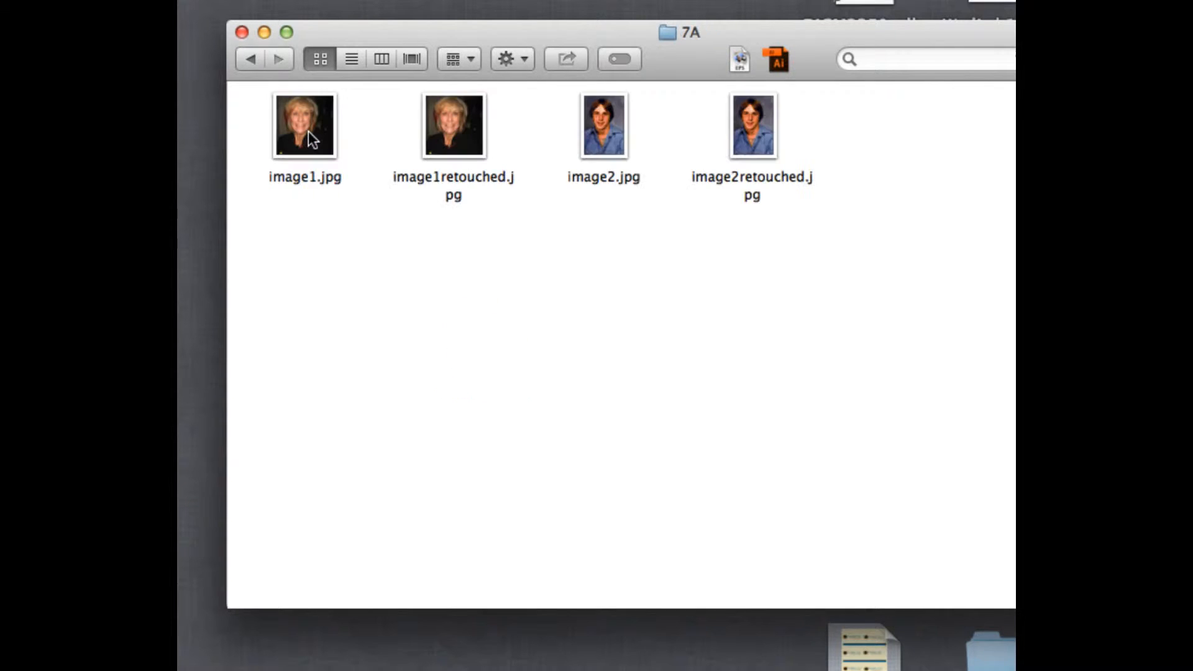
{"action": "left_click_drag", "start_coordinate": [565, 26], "coordinate": [558, 103]}
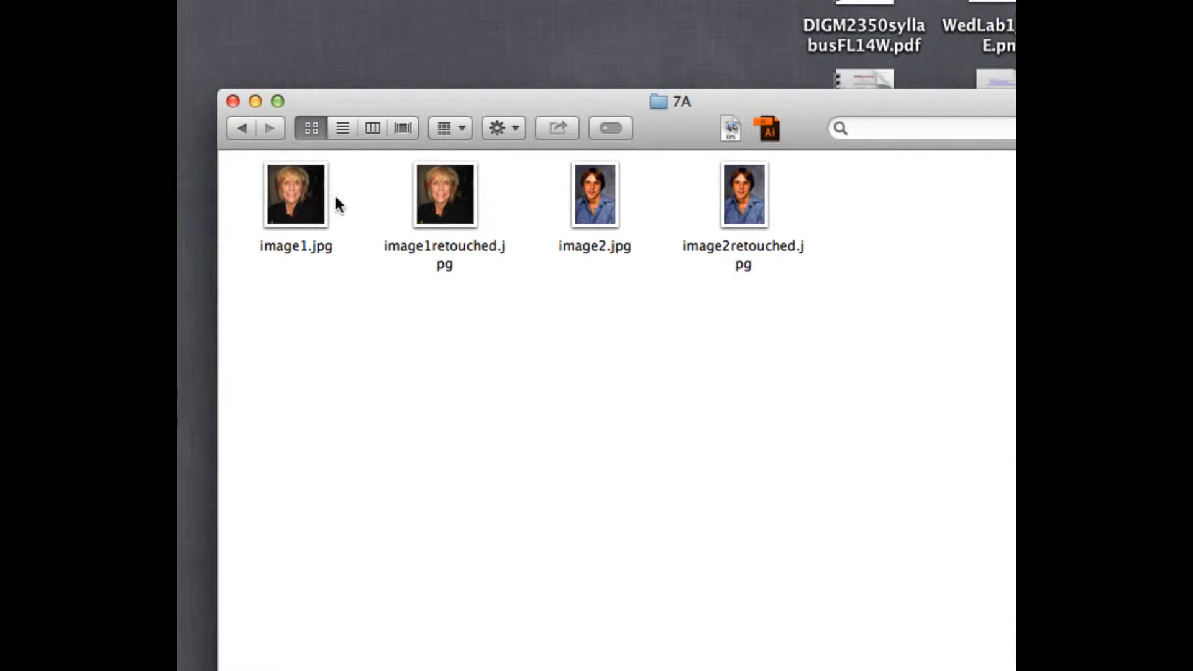
{"action": "left_click_drag", "start_coordinate": [292, 193], "coordinate": [708, 227]}
{"action": "left_click_drag", "start_coordinate": [858, 225], "coordinate": [281, 171]}
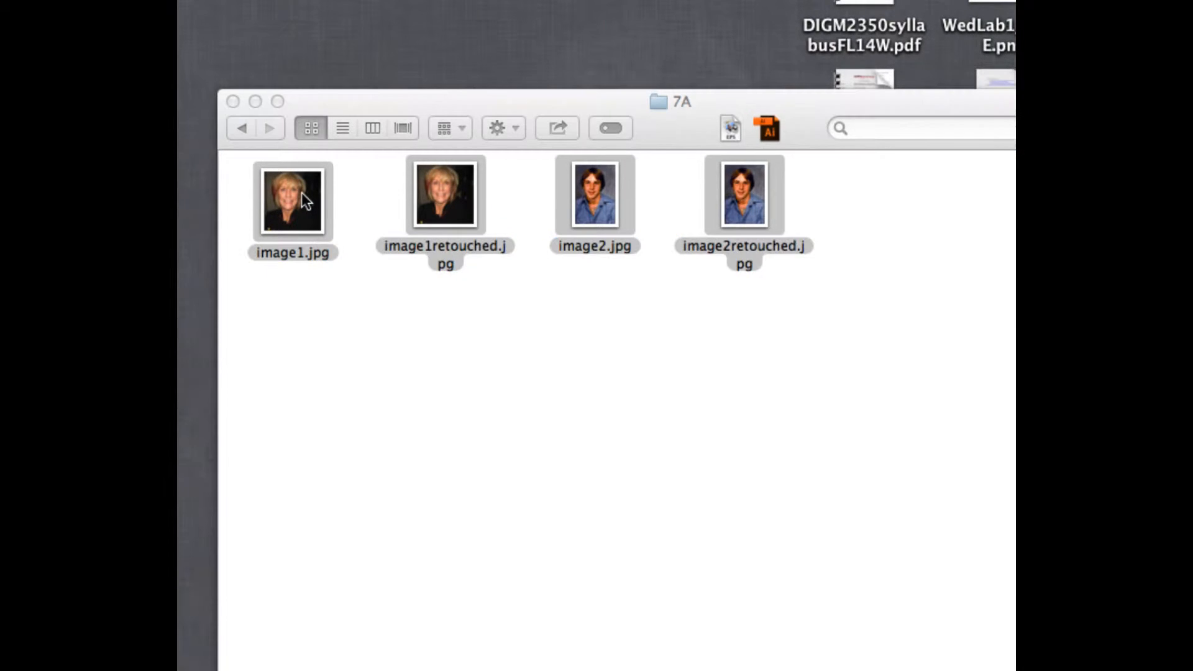
{"action": "double_click", "coordinate": [300, 193]}
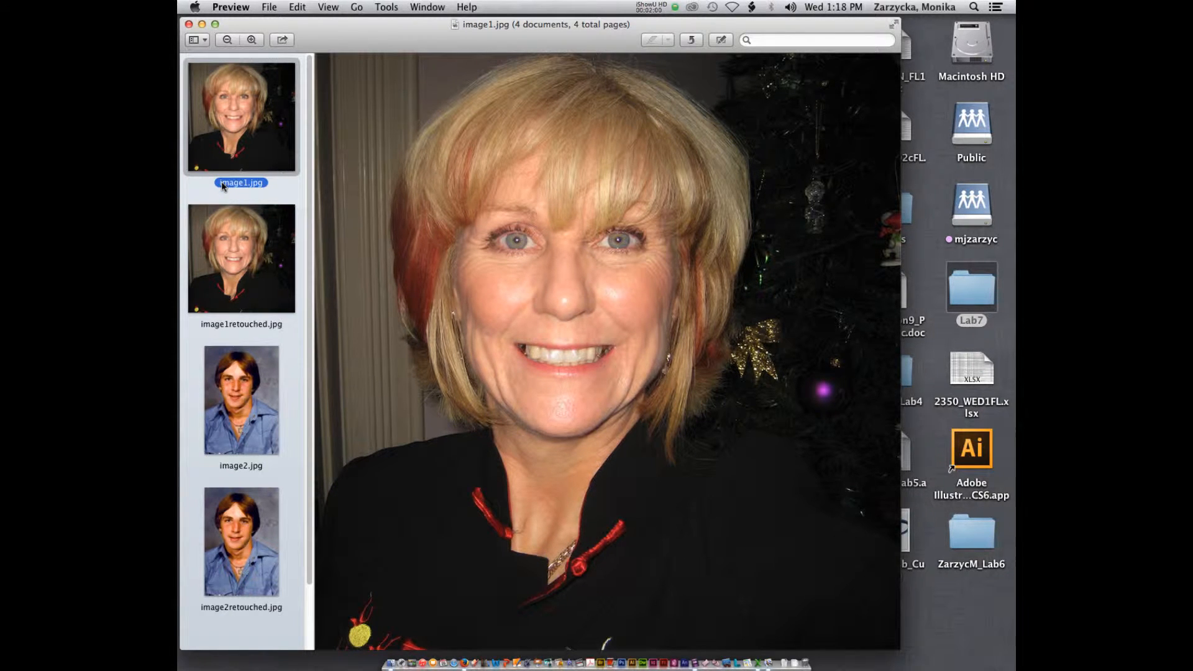
Compare each original portrait with its retouched version by switching between the thumbnails, then close Preview
{"action": "left_click", "coordinate": [240, 240]}
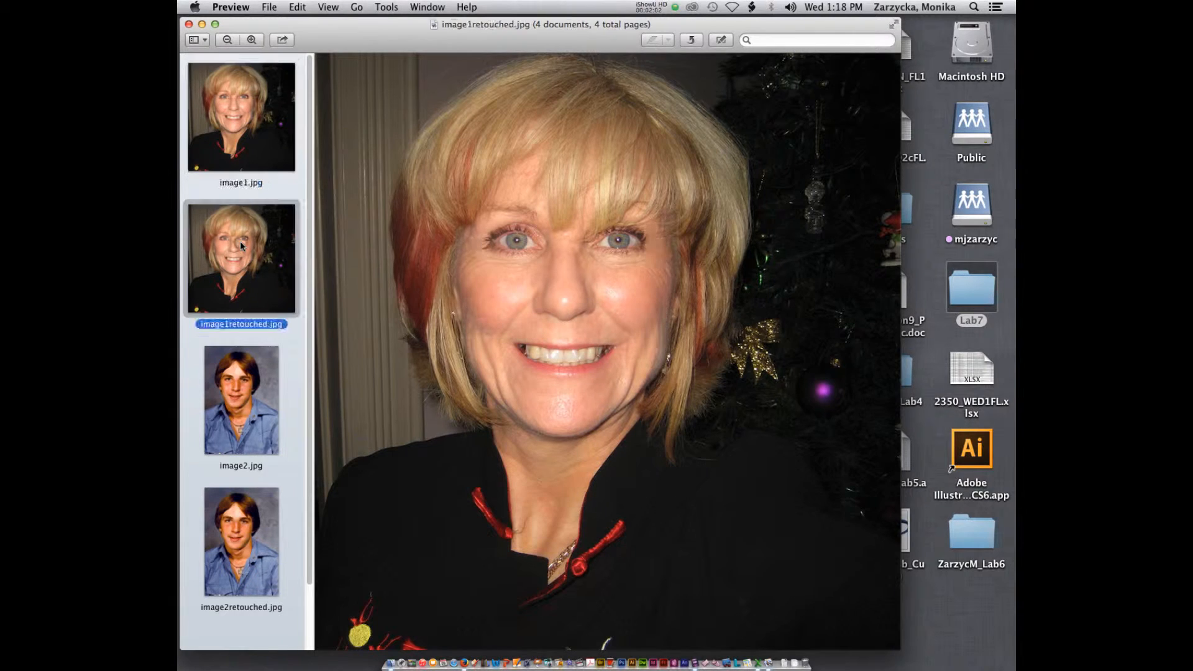
{"action": "left_click", "coordinate": [225, 126]}
{"action": "left_click", "coordinate": [242, 235]}
{"action": "left_click", "coordinate": [240, 138]}
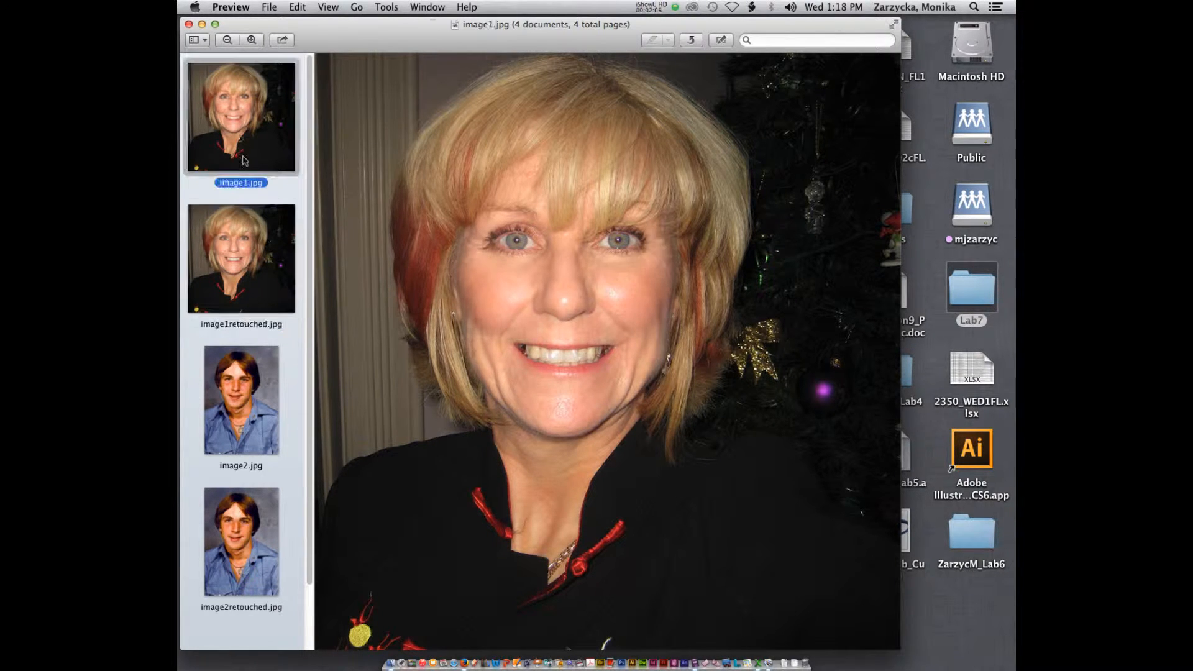
{"action": "left_click", "coordinate": [247, 231]}
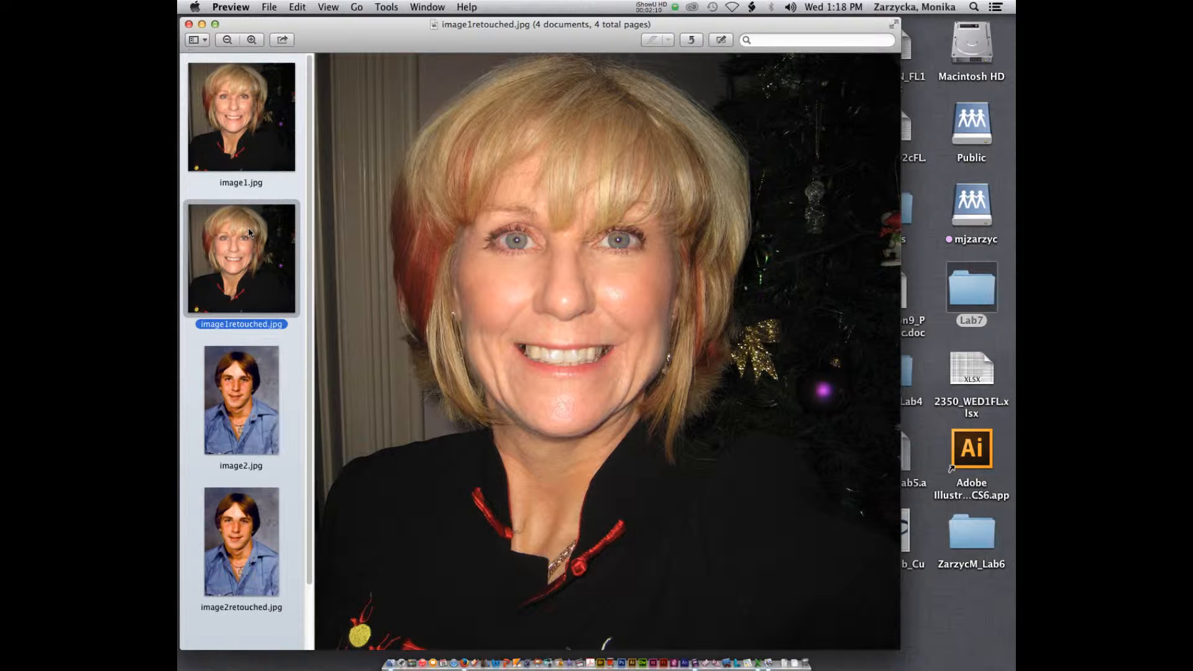
{"action": "left_click", "coordinate": [237, 388]}
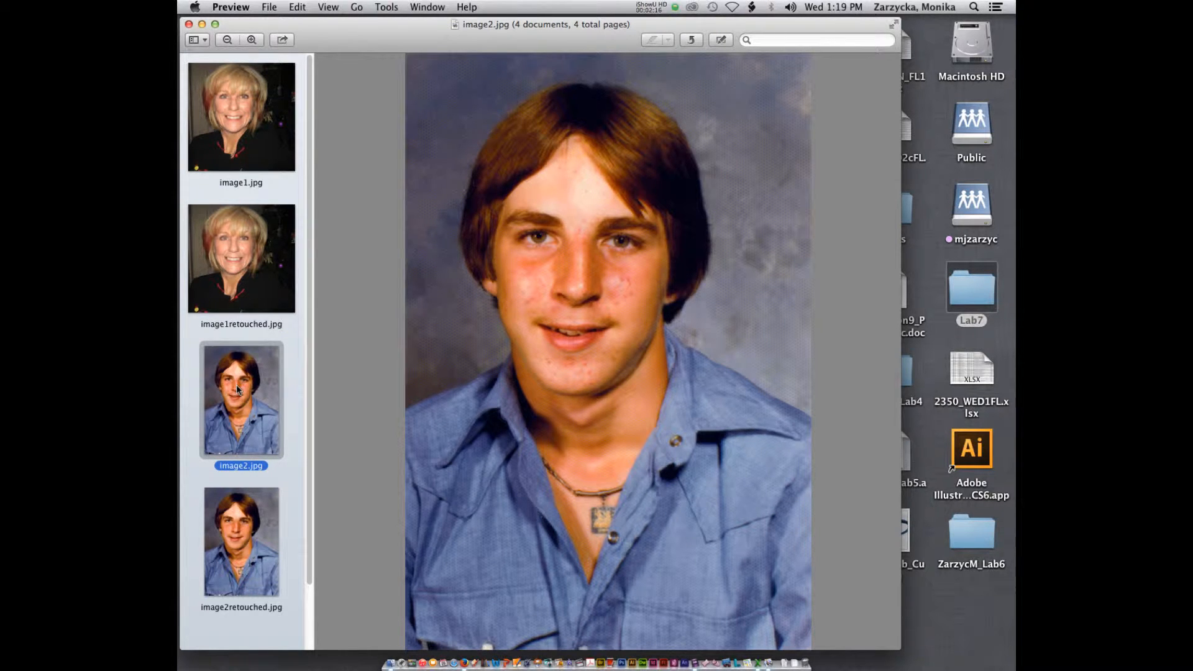
{"action": "left_click", "coordinate": [227, 529]}
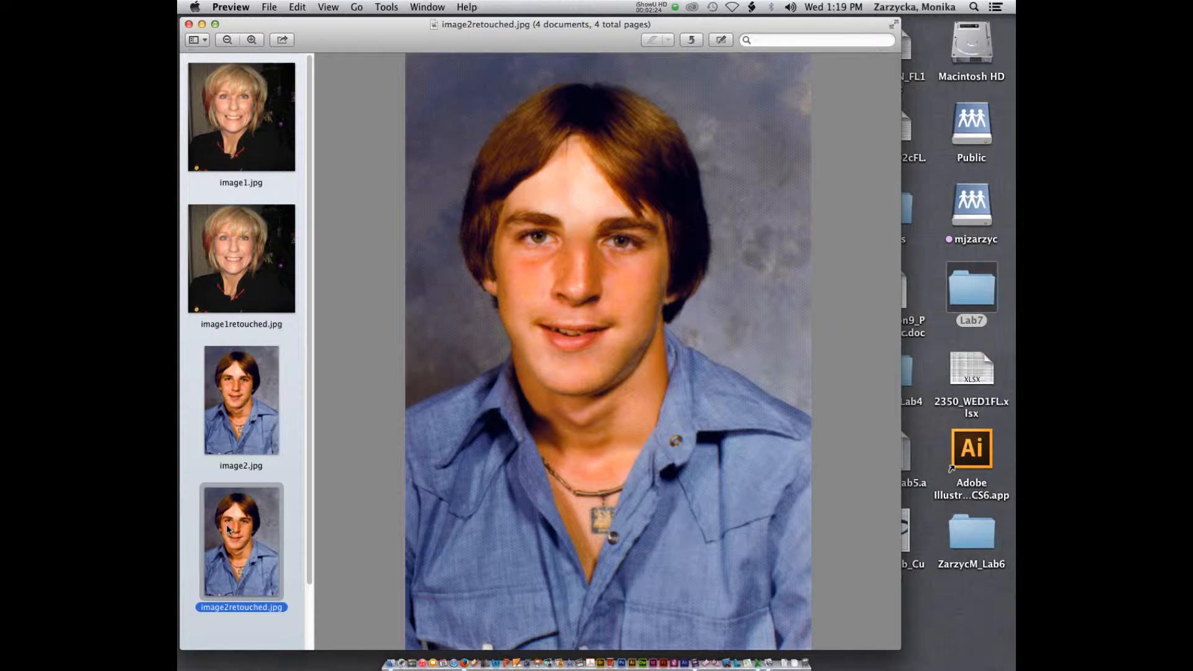
{"action": "left_click", "coordinate": [218, 90]}
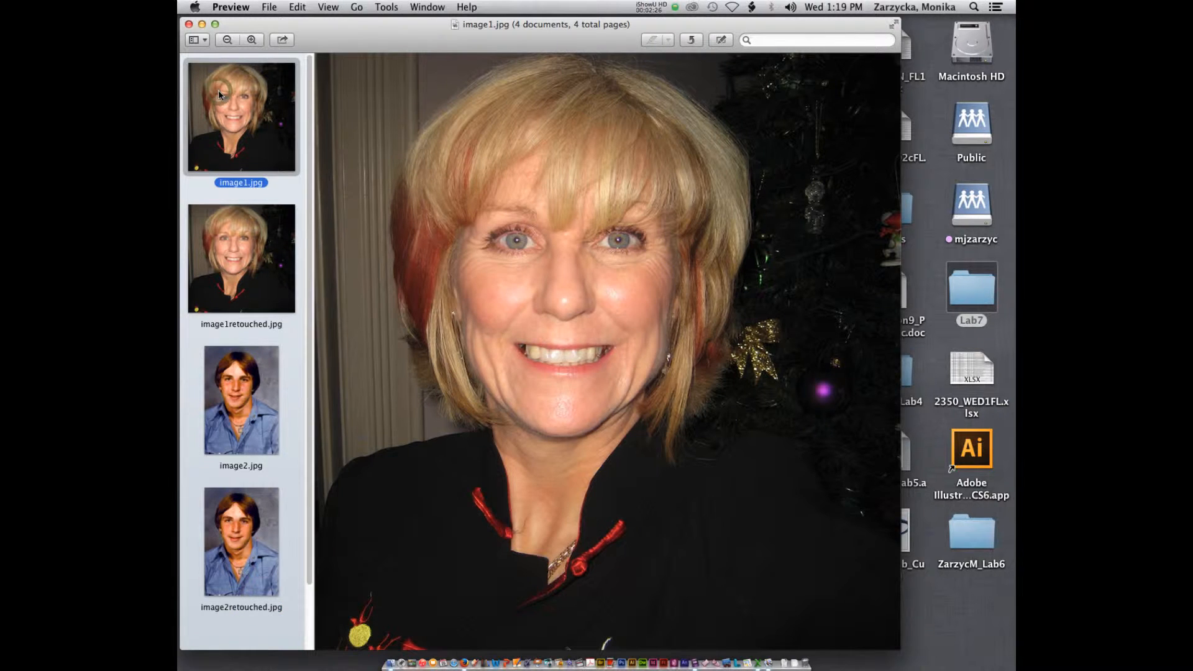
{"action": "left_click", "coordinate": [225, 233]}
{"action": "left_click", "coordinate": [230, 127]}
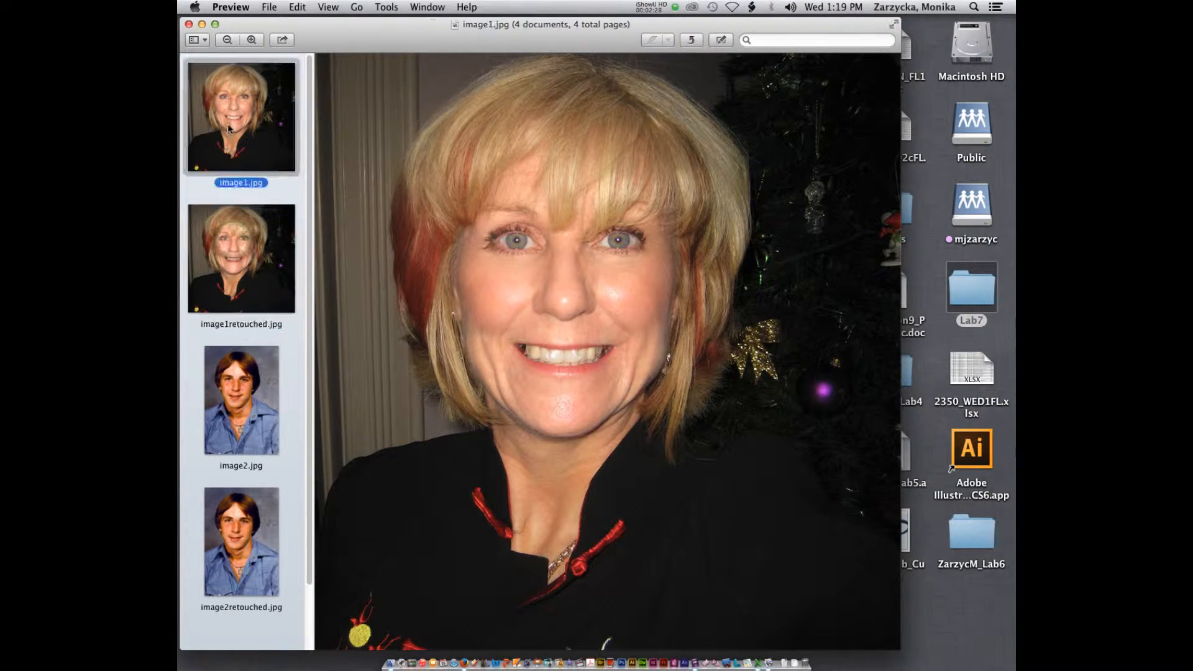
{"action": "left_click", "coordinate": [231, 242]}
{"action": "left_click", "coordinate": [227, 118]}
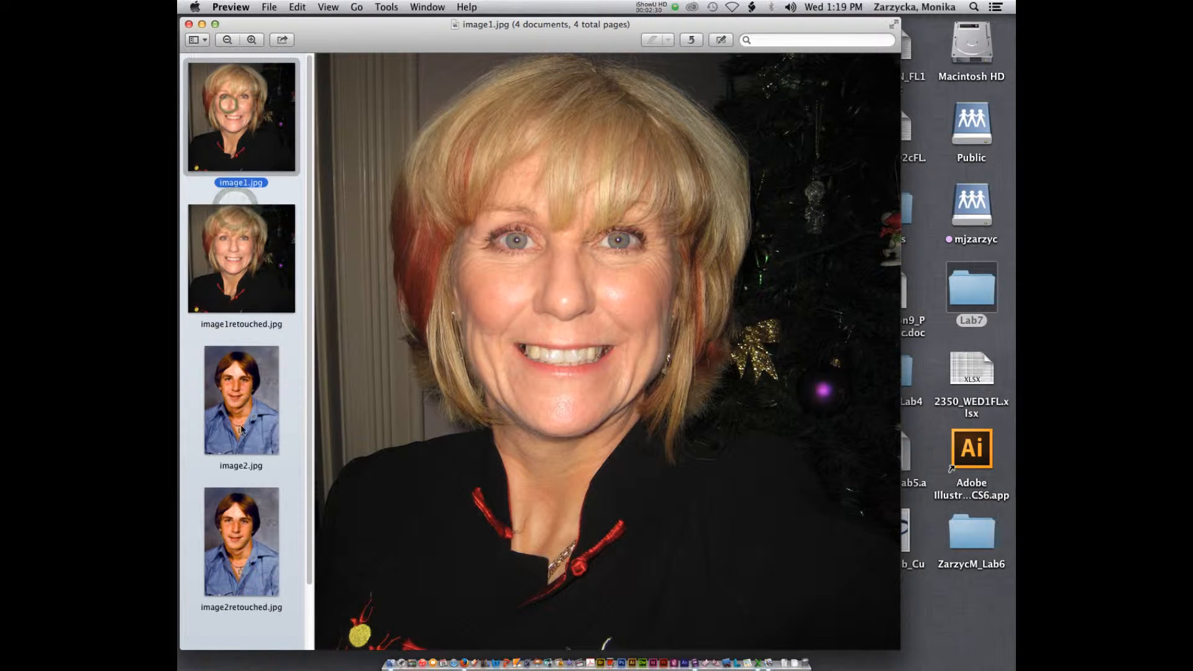
{"action": "left_click", "coordinate": [237, 404]}
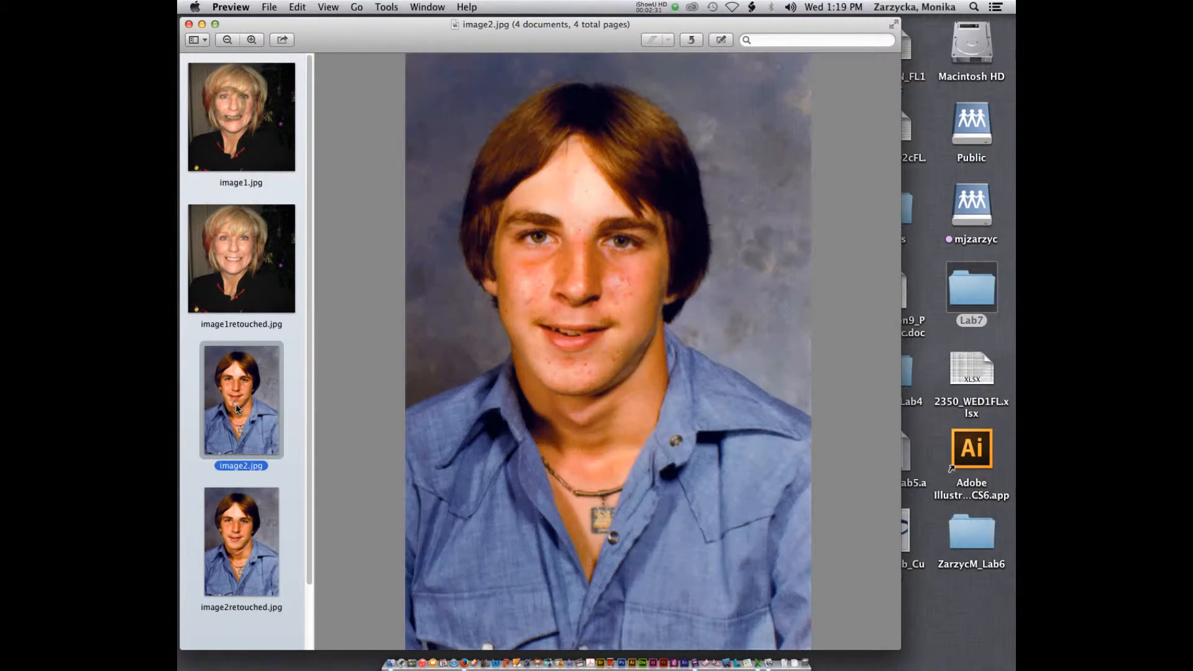
{"action": "left_click", "coordinate": [235, 564]}
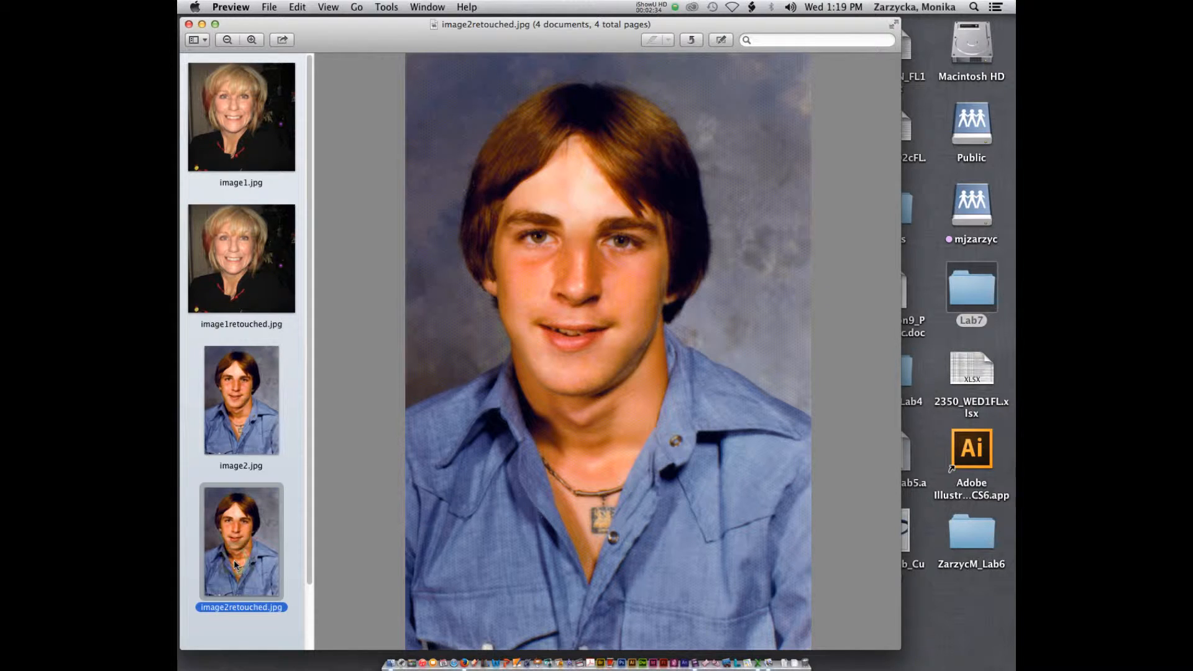
{"action": "left_click", "coordinate": [189, 24]}
Open image1.jpg in Photoshop
{"action": "left_click", "coordinate": [467, 325]}
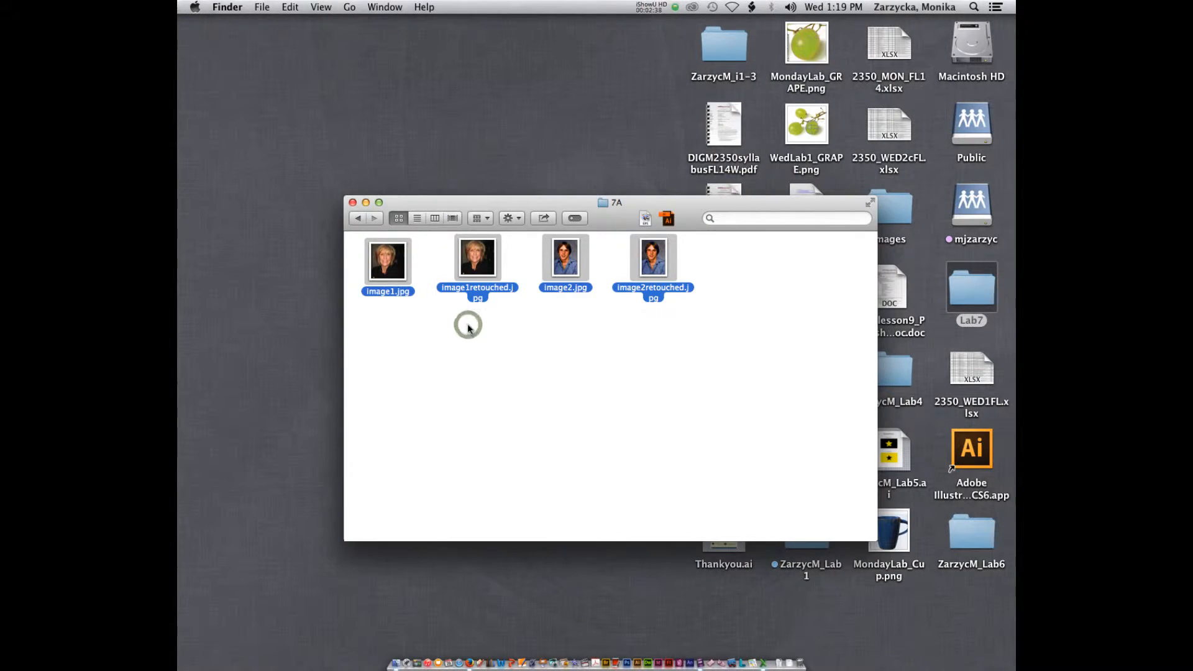
{"action": "left_click", "coordinate": [457, 325]}
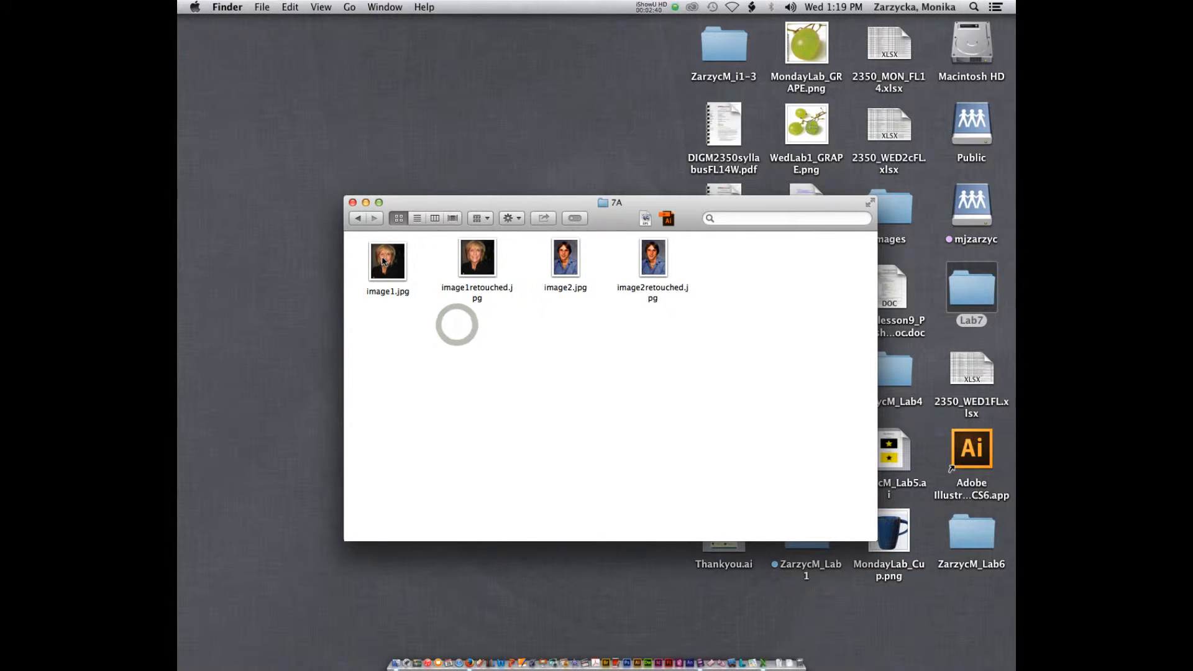
{"action": "left_click_drag", "start_coordinate": [387, 261], "coordinate": [629, 641]}
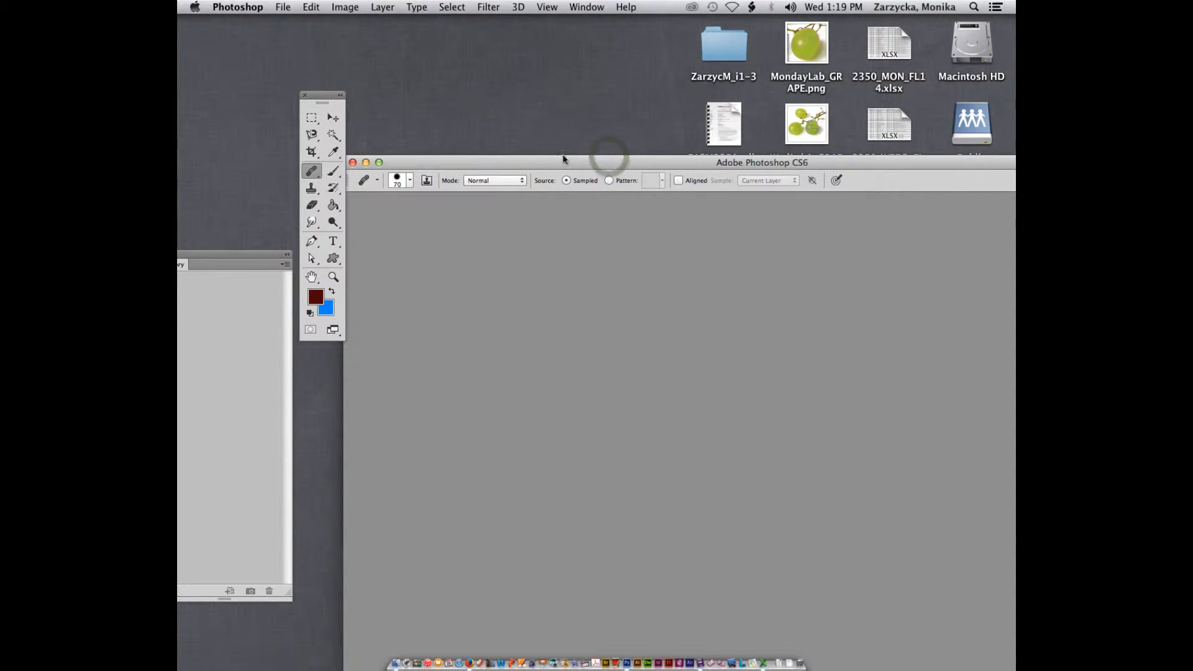
Assign the working RGB profile, Adobe RGB (1998), to image1.jpg as it opens
{"action": "left_click_drag", "start_coordinate": [567, 160], "coordinate": [467, 77]}
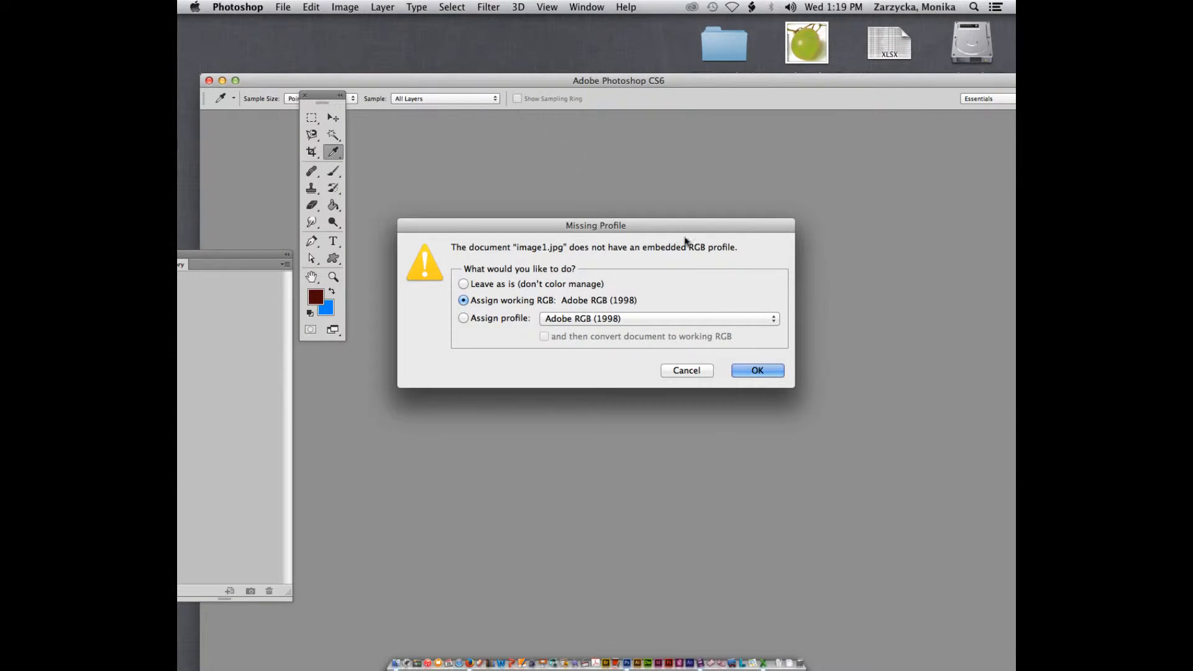
{"action": "left_click", "coordinate": [743, 373]}
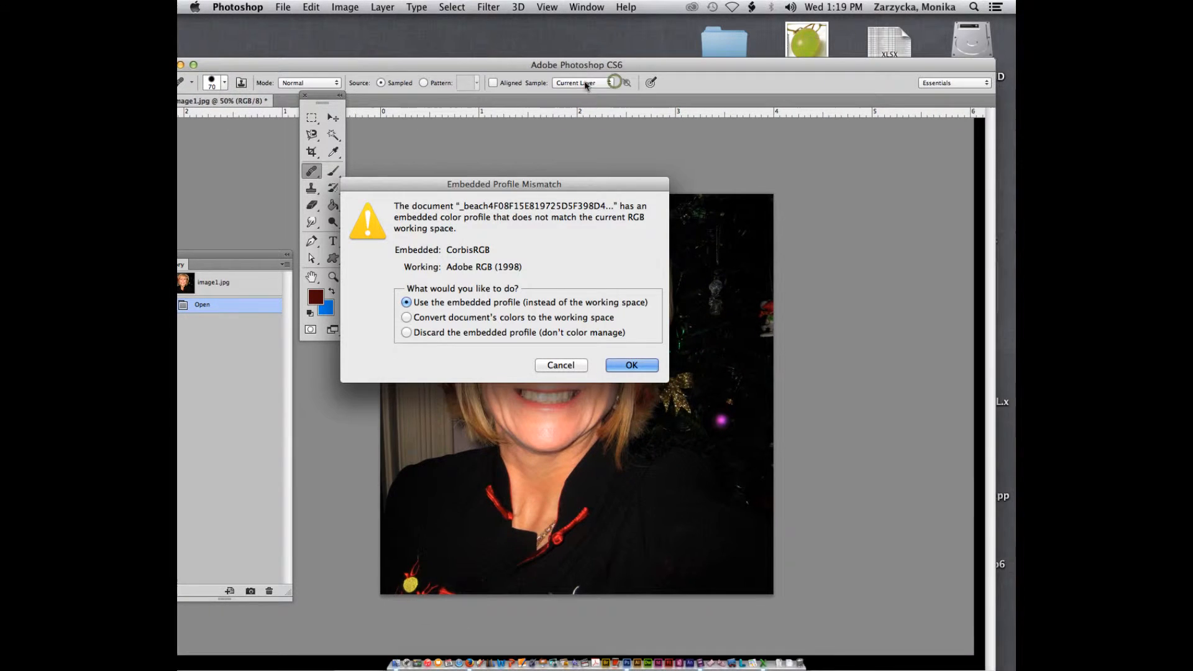
Accept the embedded profile for the extra beach image that opened, then close that document
{"action": "left_click", "coordinate": [628, 363]}
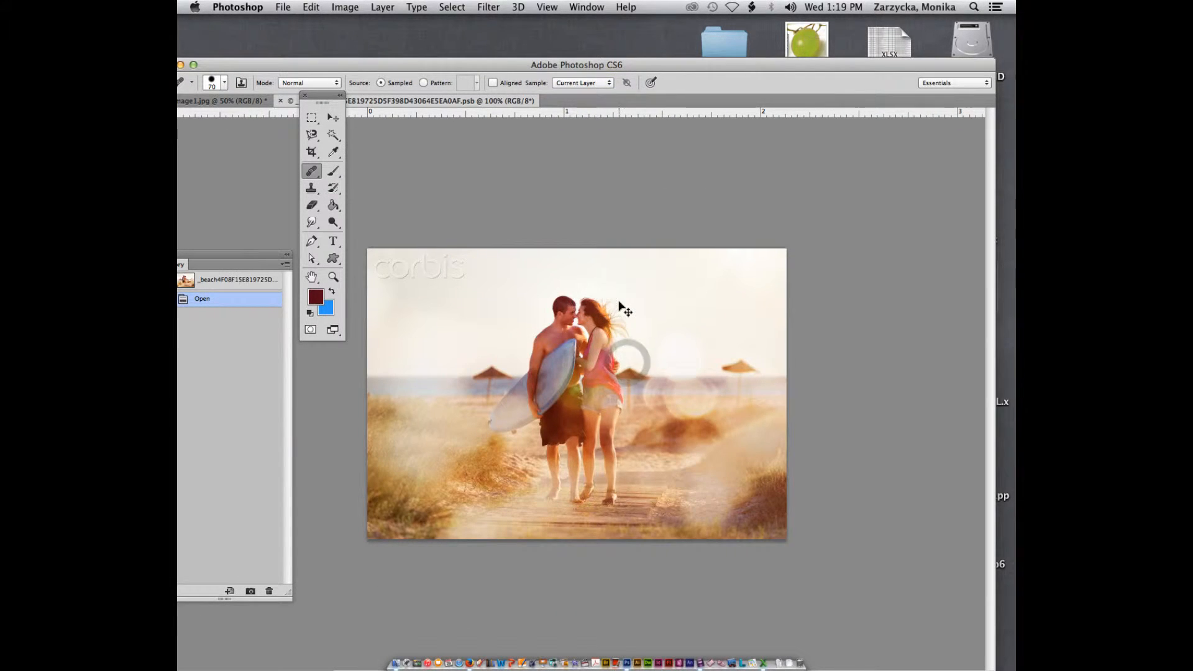
{"action": "key", "text": "super+w"}
Reset the Essentials workspace while viewing image1.jpg at 100%
{"action": "key", "text": "super+equal"}
{"action": "key", "text": "super+equal"}
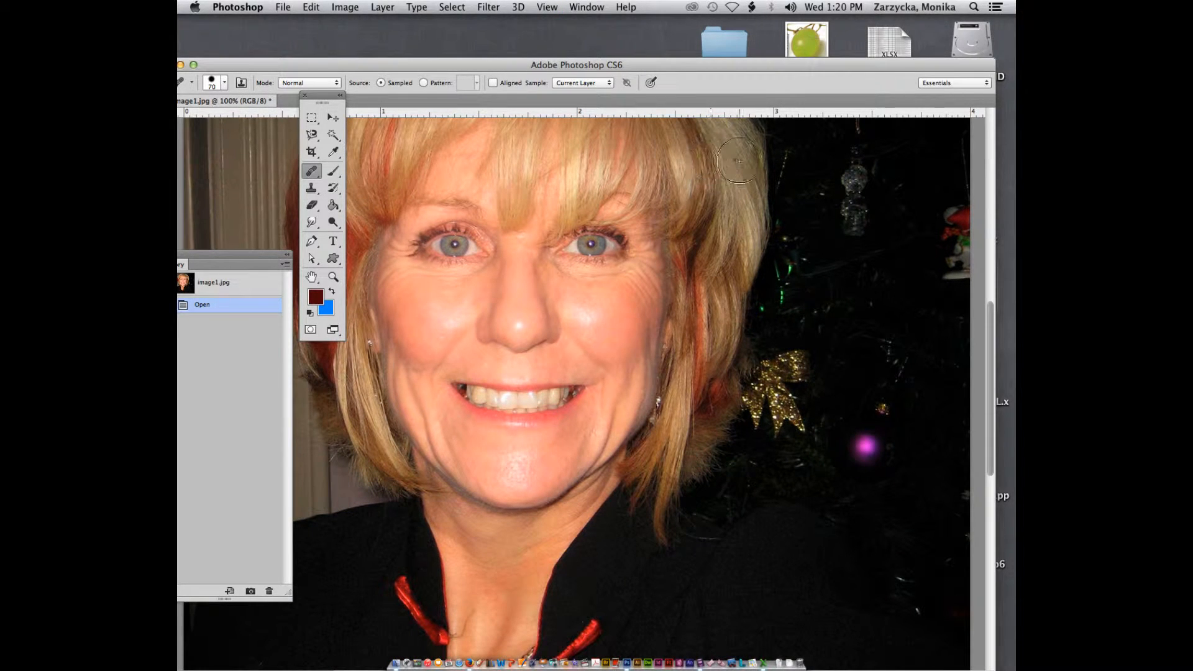
{"action": "left_click_drag", "start_coordinate": [197, 261], "coordinate": [843, 184]}
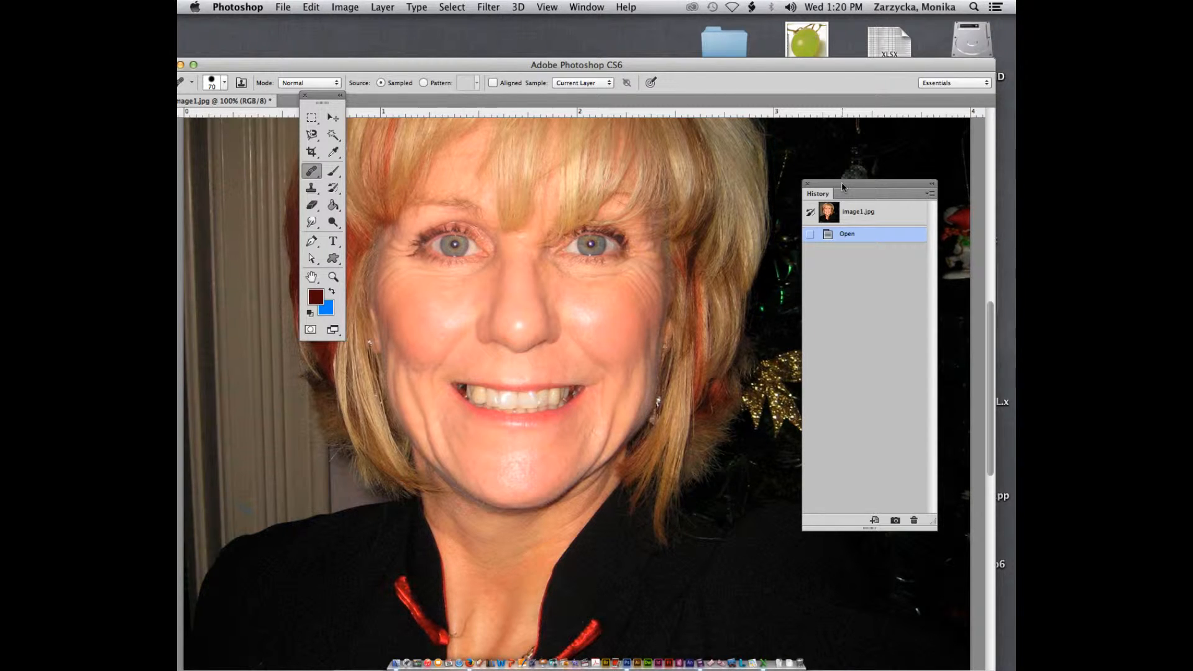
{"action": "left_click", "coordinate": [588, 7]}
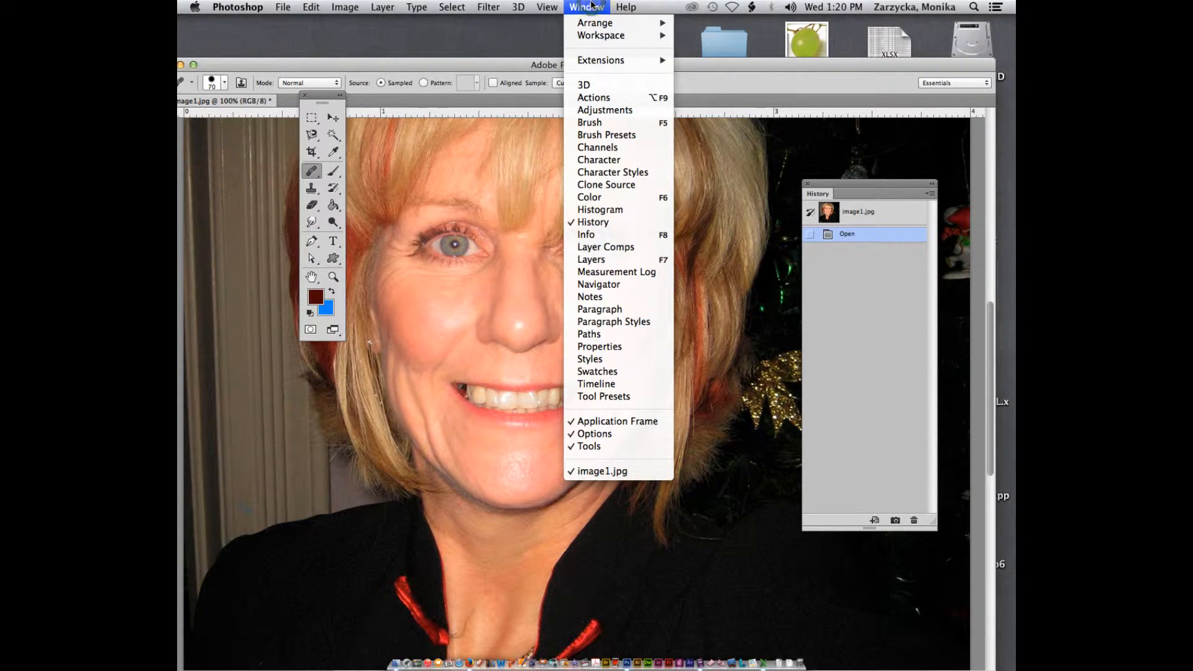
{"action": "mouse_move", "coordinate": [615, 41]}
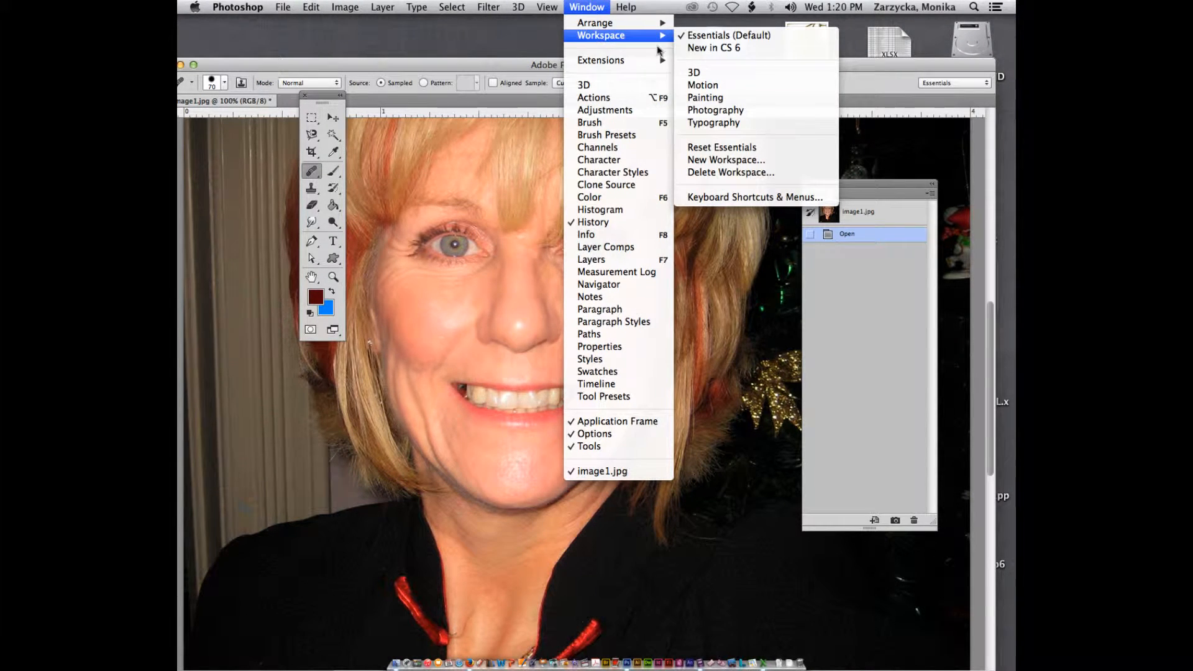
{"action": "left_click", "coordinate": [730, 148]}
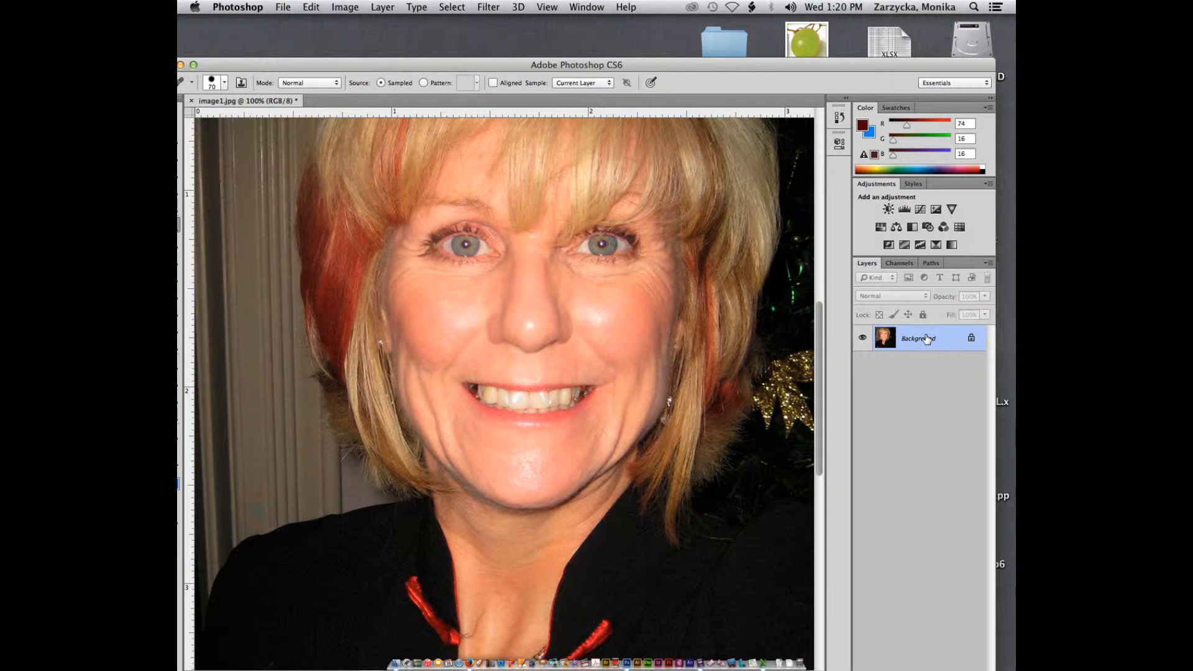
Duplicate the Background layer and switch the Tools panel to a two-column layout
{"action": "key", "text": "super+j"}
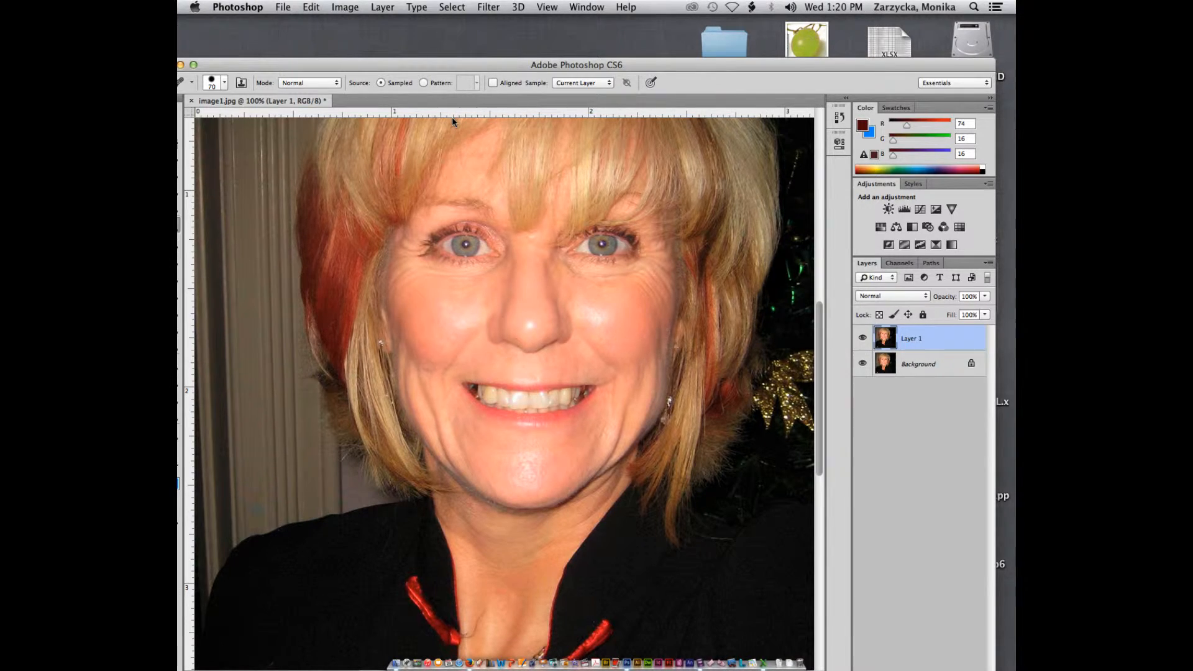
{"action": "left_click_drag", "start_coordinate": [207, 67], "coordinate": [289, 106]}
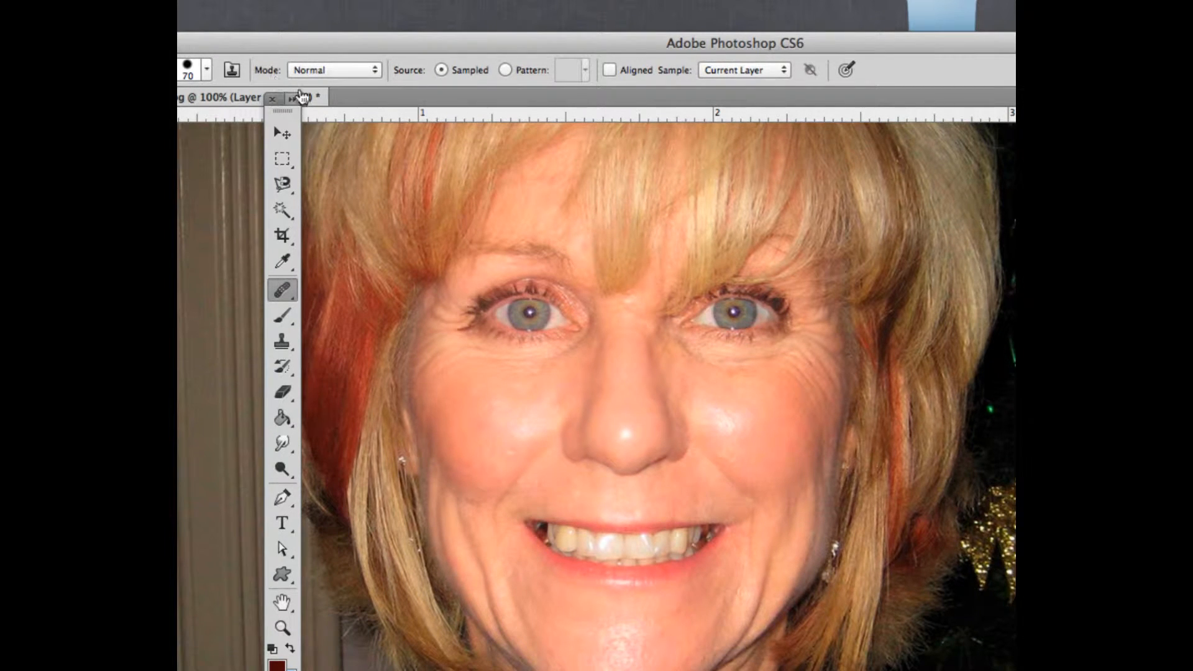
{"action": "left_click", "coordinate": [292, 98]}
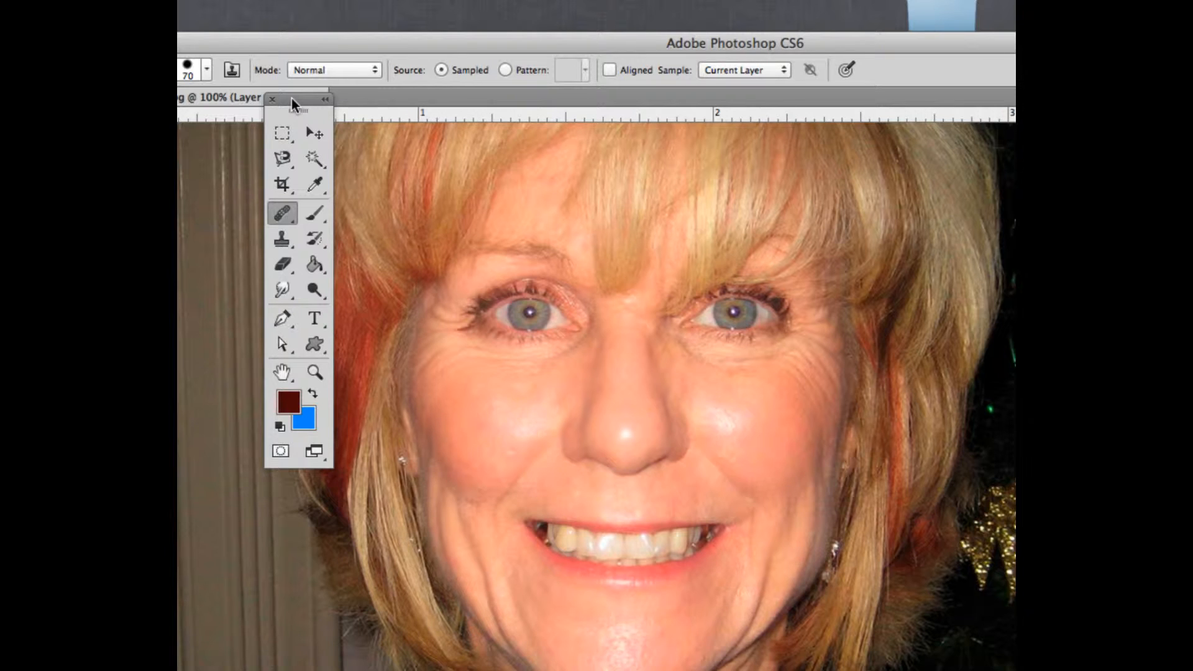
With the Spot Healing Brush at size 25, heal the wrinkles under both eyes
{"action": "left_click", "coordinate": [281, 213]}
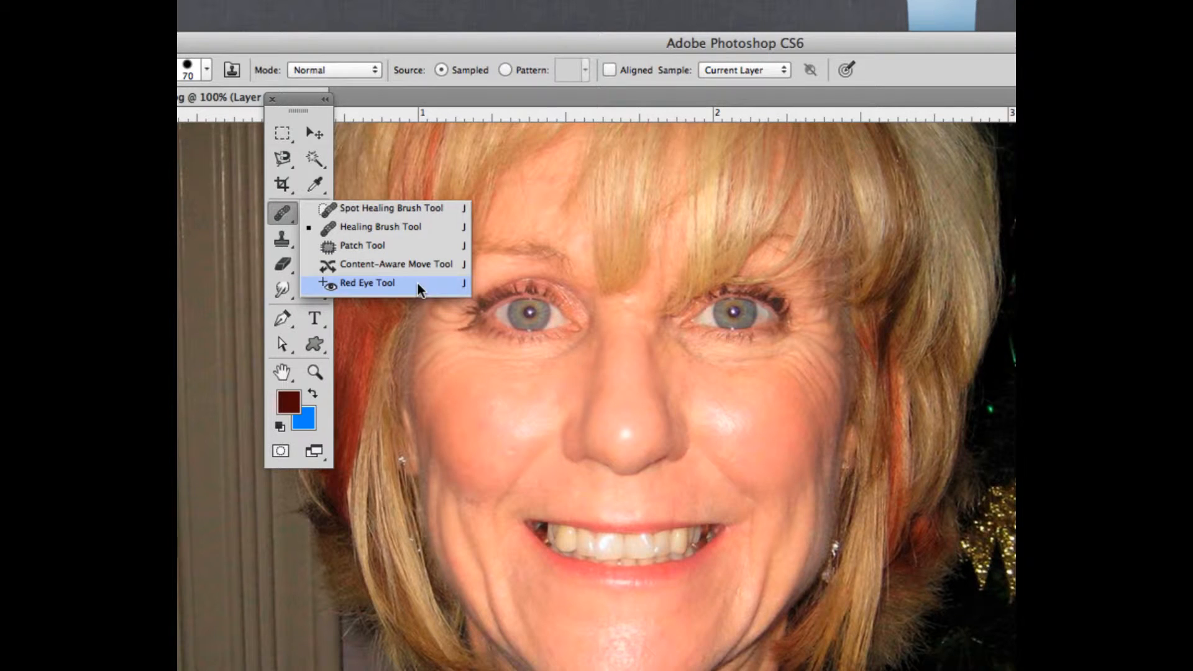
{"action": "left_click", "coordinate": [353, 208]}
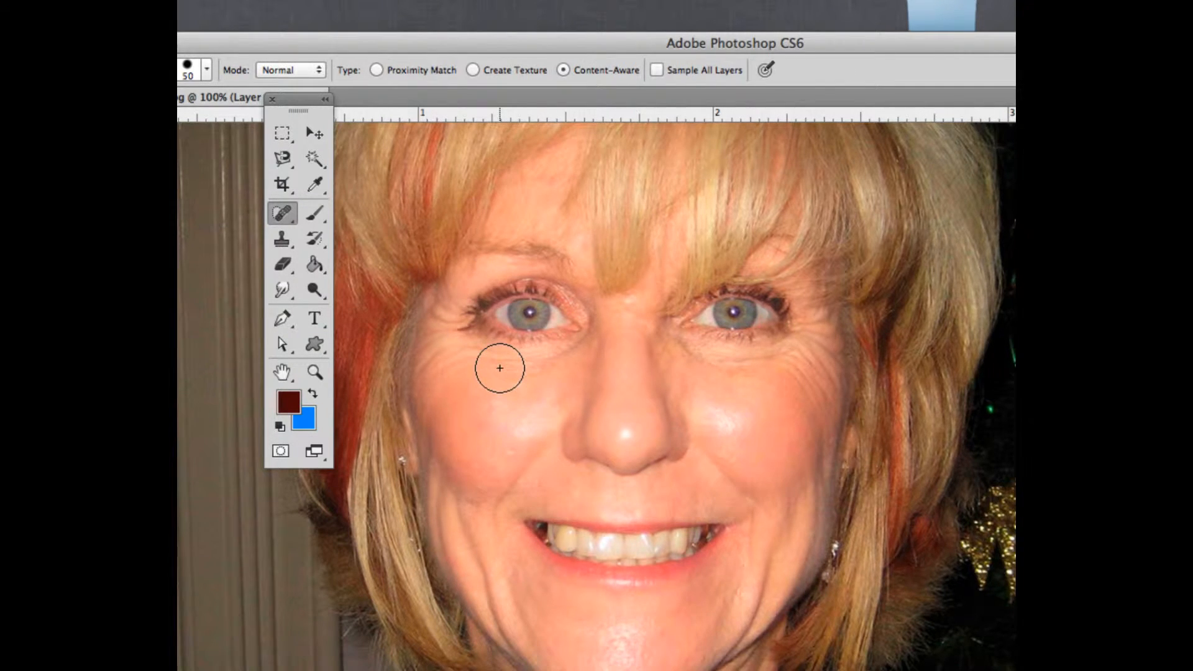
{"action": "key", "text": "bracketleft"}
{"action": "key", "text": "bracketleft"}
{"action": "key", "text": "bracketleft"}
{"action": "key", "text": "bracketleft"}
{"action": "key", "text": "bracketleft"}
{"action": "mouse_move", "coordinate": [534, 360]}
{"action": "left_mouse_down"}
{"action": "mouse_move", "coordinate": [443, 350]}
{"action": "mouse_move", "coordinate": [426, 368]}
{"action": "left_mouse_up"}
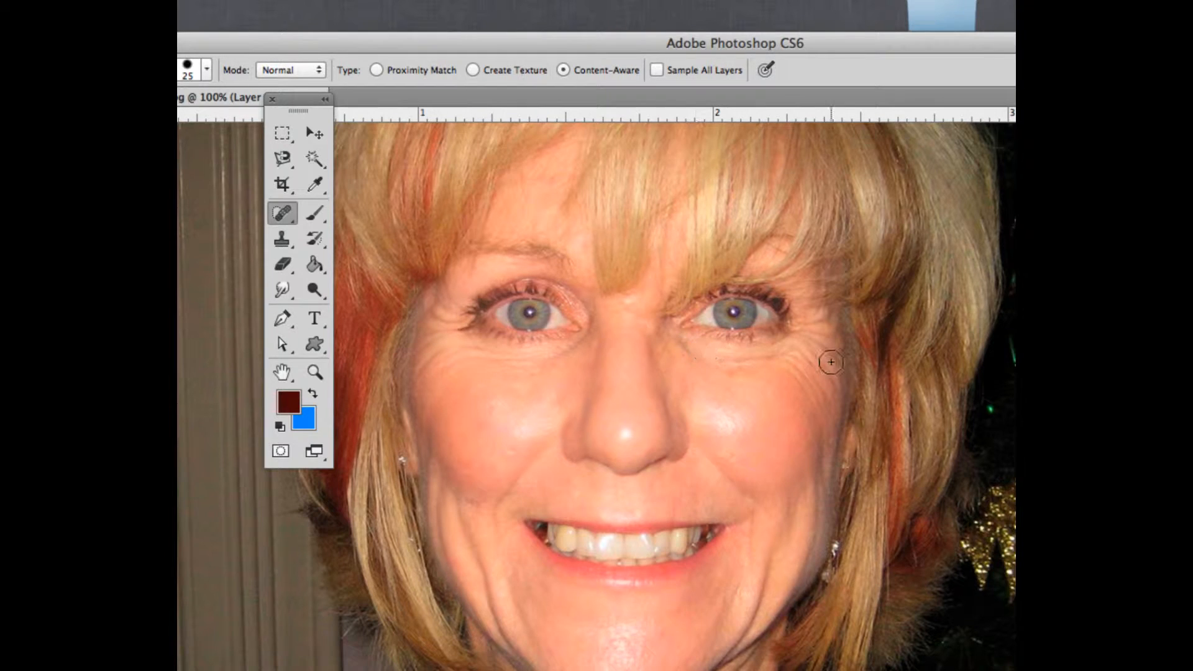
{"action": "mouse_move", "coordinate": [828, 351]}
{"action": "left_mouse_down"}
{"action": "mouse_move", "coordinate": [825, 404]}
{"action": "mouse_move", "coordinate": [830, 355]}
{"action": "left_mouse_up"}
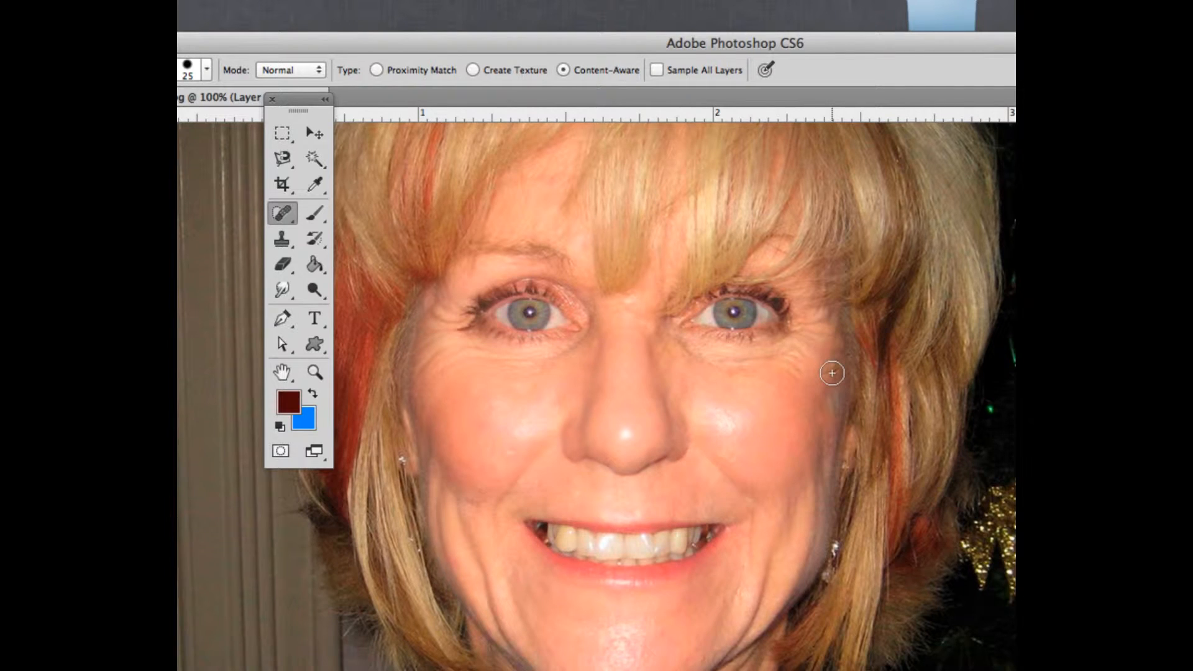
{"action": "left_click", "coordinate": [832, 373]}
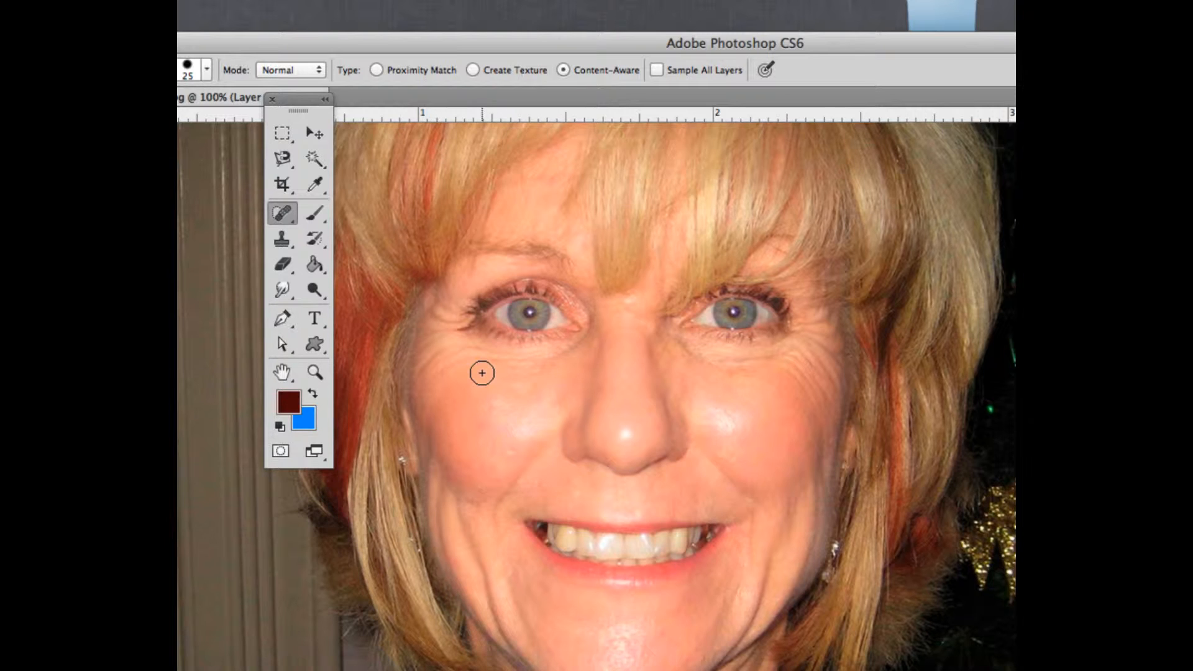
{"action": "key", "text": "bracketright"}
{"action": "key", "text": "bracketright"}
{"action": "key", "text": "bracketright"}
{"action": "key", "text": "bracketleft"}
{"action": "key", "text": "bracketleft"}
{"action": "key", "text": "bracketleft"}
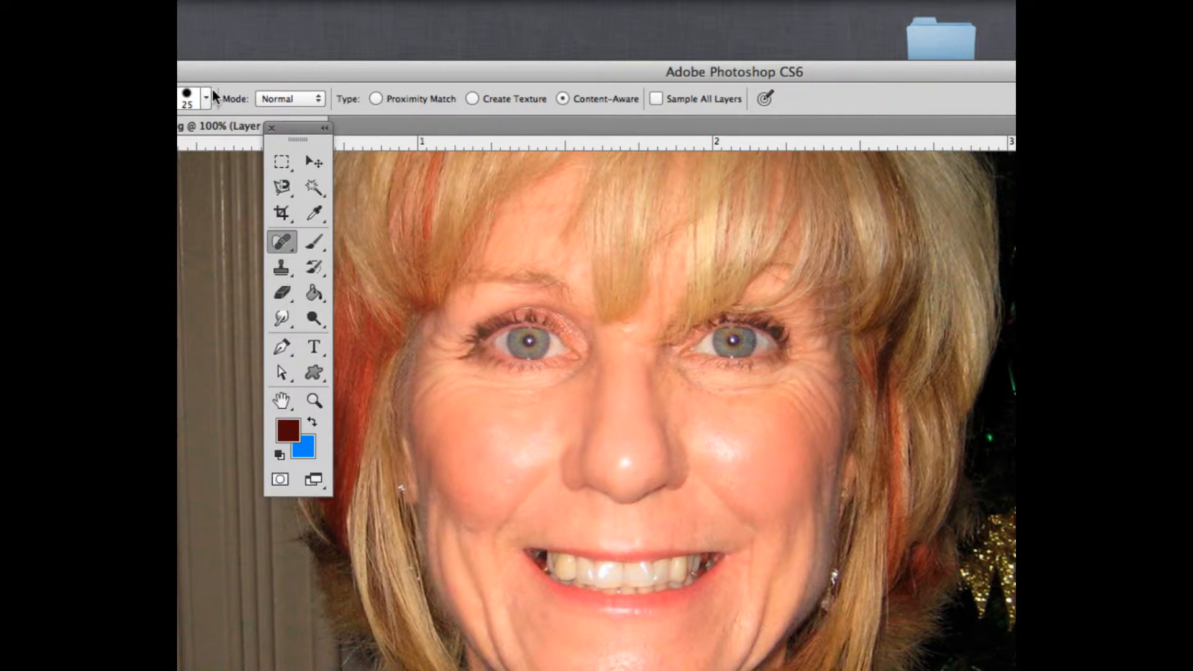
Switch to the Healing Brush at size 15, sample nearby skin, and paint over the lines under the right eye
{"action": "left_click", "coordinate": [286, 245]}
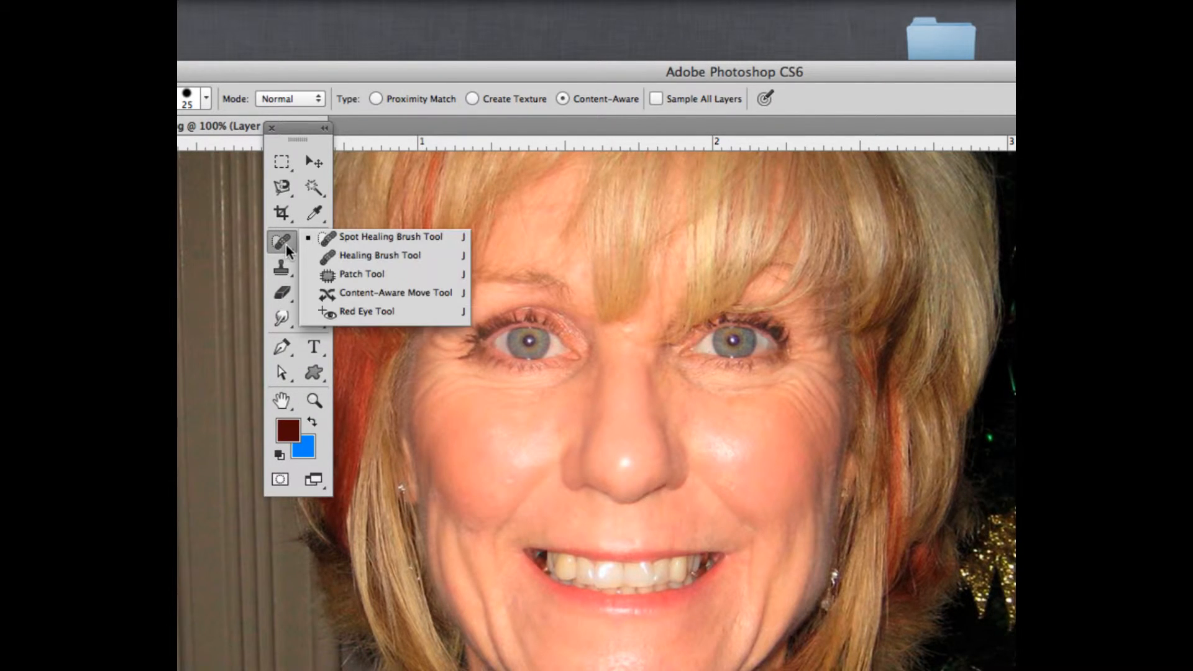
{"action": "left_click", "coordinate": [323, 257]}
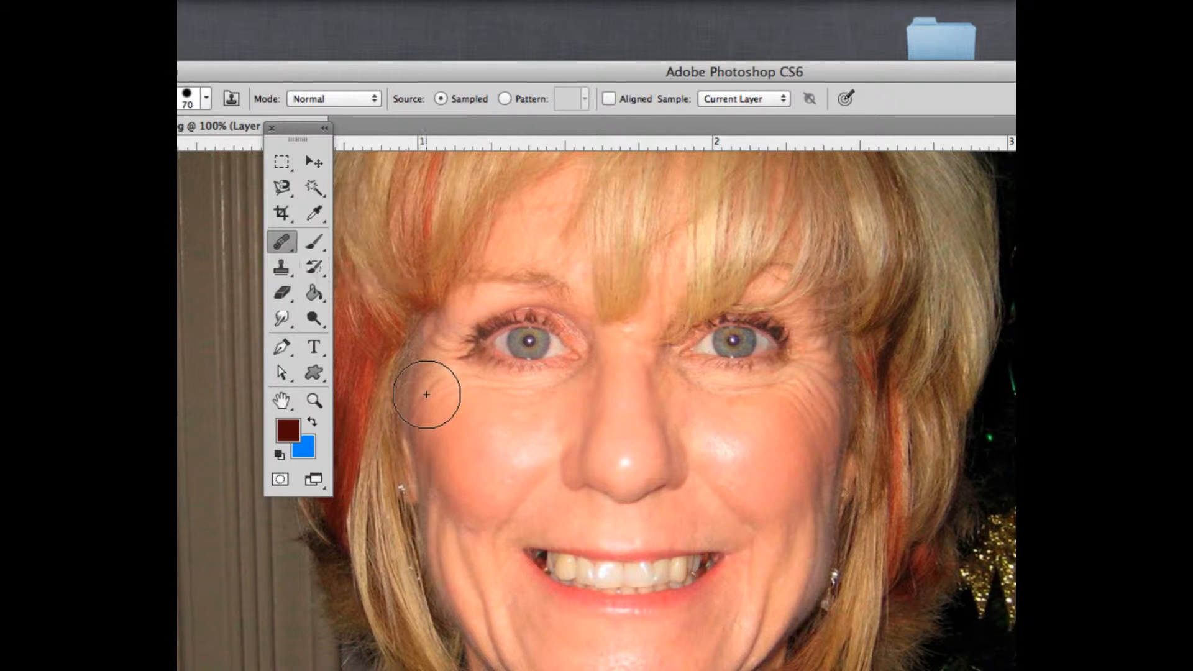
{"action": "key", "text": "bracketleft"}
{"action": "key", "text": "bracketleft"}
{"action": "key", "text": "bracketleft"}
{"action": "key", "text": "bracketleft"}
{"action": "key", "text": "bracketleft"}
{"action": "key", "text": "bracketleft"}
{"action": "key", "text": "bracketleft"}
{"action": "key", "text": "bracketleft"}
{"action": "key", "text": "bracketleft"}
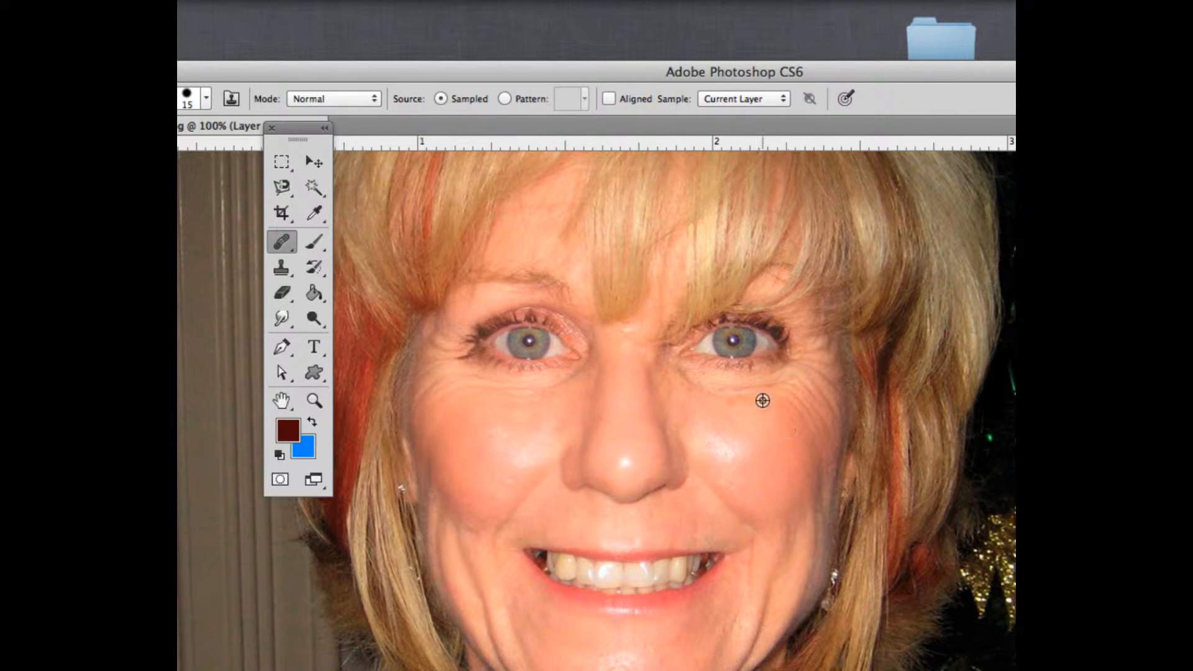
{"action": "left_click", "coordinate": [748, 429], "text": "alt"}
{"action": "mouse_move", "coordinate": [709, 390]}
{"action": "left_mouse_down"}
{"action": "mouse_move", "coordinate": [752, 391]}
{"action": "mouse_move", "coordinate": [701, 389]}
{"action": "mouse_move", "coordinate": [673, 369]}
{"action": "mouse_move", "coordinate": [720, 401]}
{"action": "mouse_move", "coordinate": [757, 408]}
{"action": "left_mouse_up"}
Patch the wrinkles under the left eye with the Patch Tool by moving a selection onto smoother cheek skin
{"action": "left_click", "coordinate": [276, 244]}
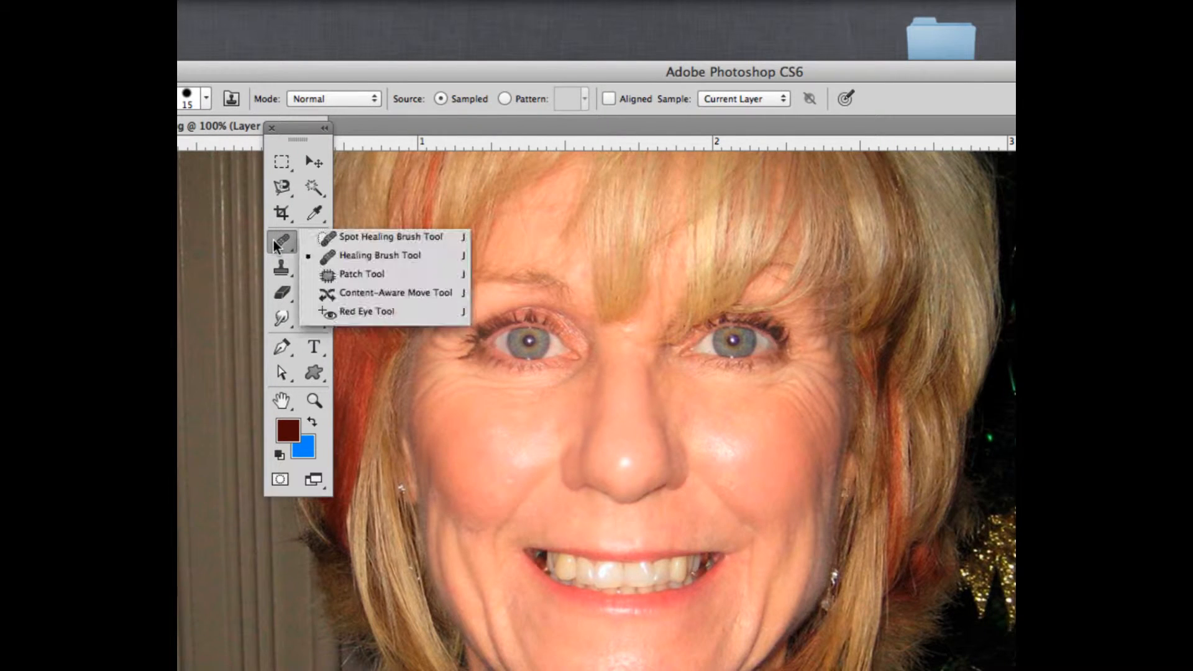
{"action": "left_click", "coordinate": [326, 274]}
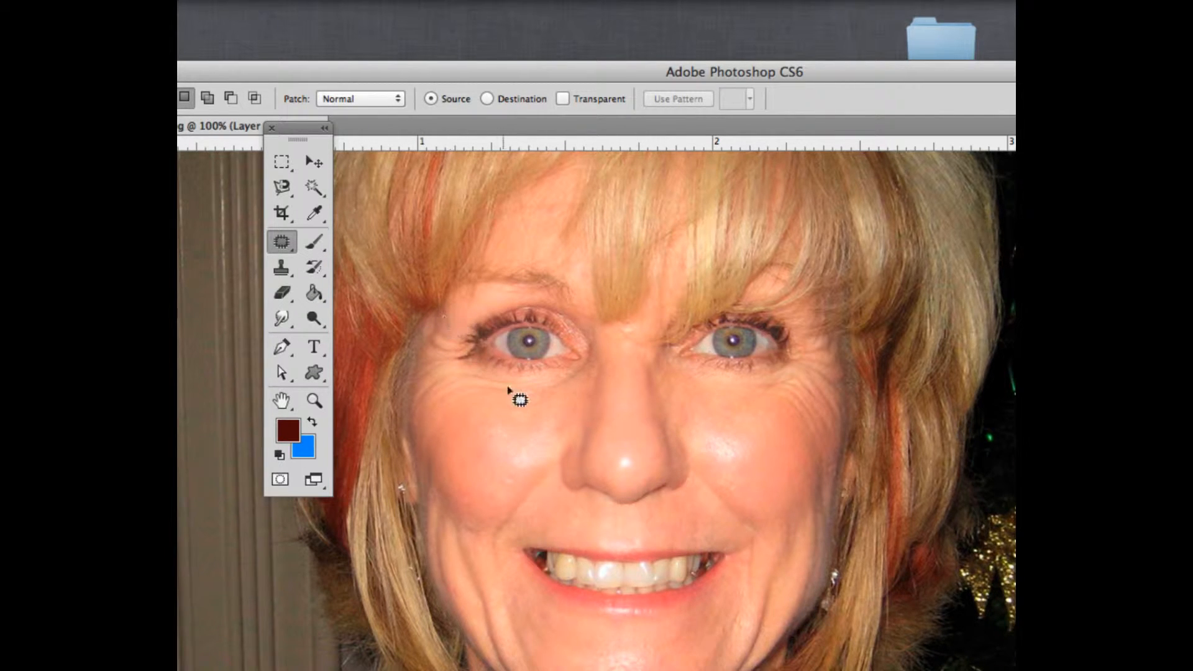
{"action": "mouse_move", "coordinate": [567, 376]}
{"action": "left_mouse_down"}
{"action": "mouse_move", "coordinate": [441, 360]}
{"action": "mouse_move", "coordinate": [411, 391]}
{"action": "mouse_move", "coordinate": [435, 412]}
{"action": "mouse_move", "coordinate": [556, 388]}
{"action": "mouse_move", "coordinate": [569, 374]}
{"action": "left_mouse_up"}
{"action": "left_click_drag", "start_coordinate": [485, 393], "coordinate": [512, 435]}
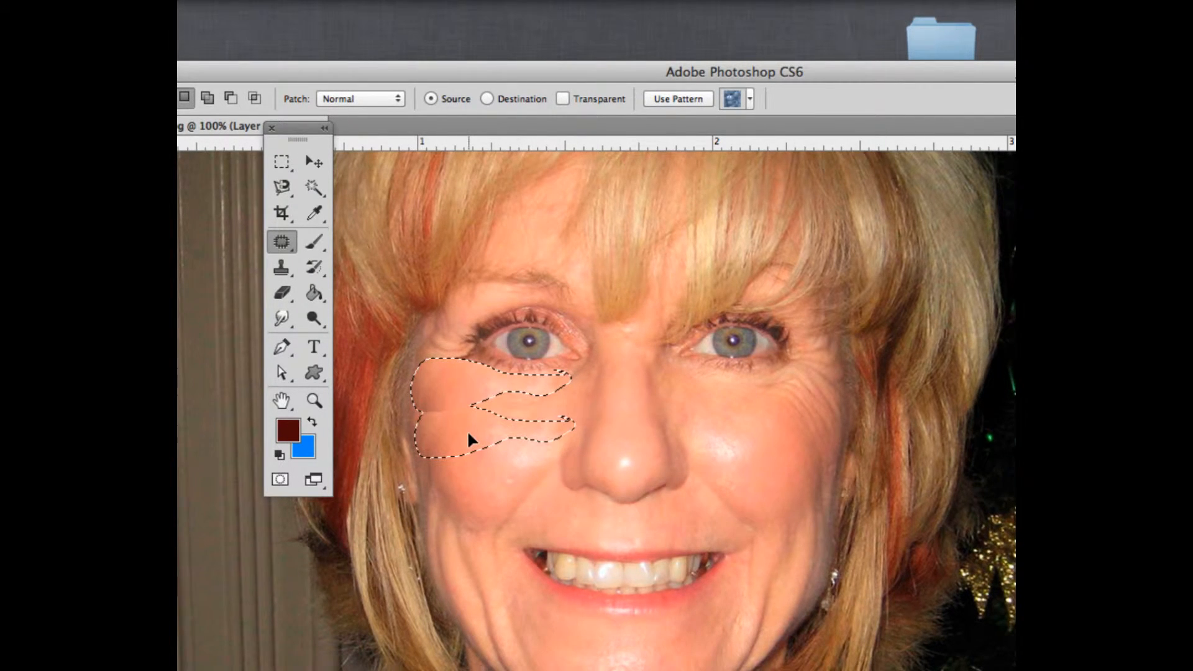
{"action": "left_click_drag", "start_coordinate": [466, 402], "coordinate": [472, 440]}
{"action": "key", "text": "ctrl+d"}
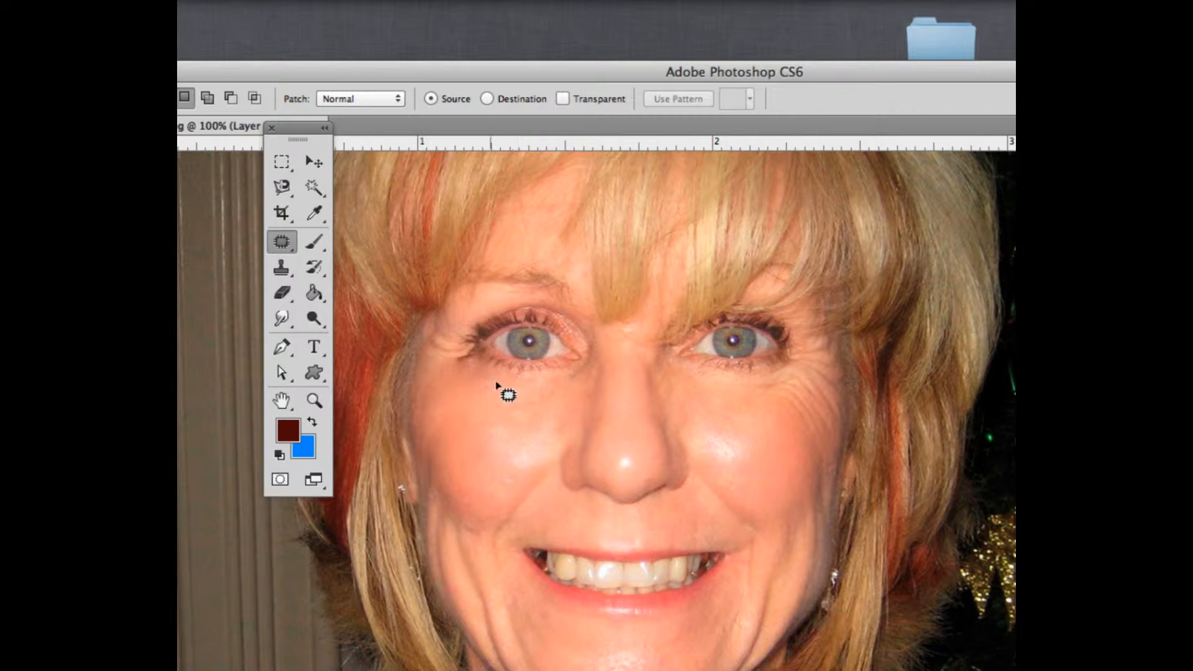
Step back the last patch and deselect
{"action": "left_click_drag", "start_coordinate": [561, 371], "coordinate": [567, 378]}
{"action": "key", "text": "super+alt+z"}
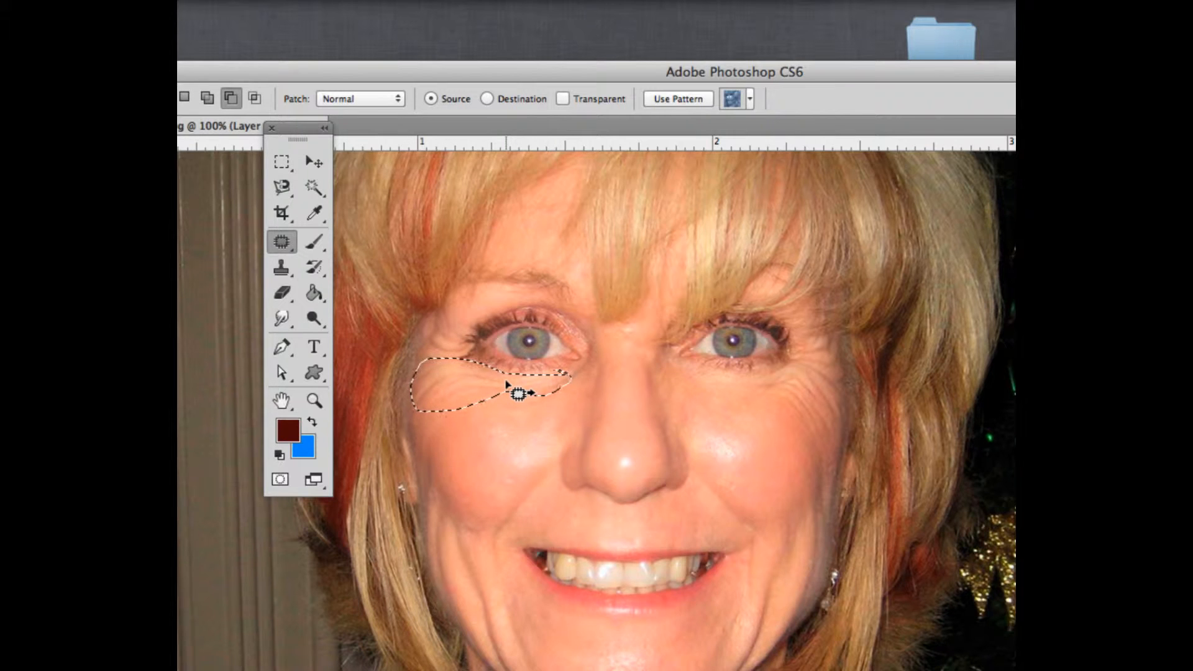
{"action": "key", "text": "super+d"}
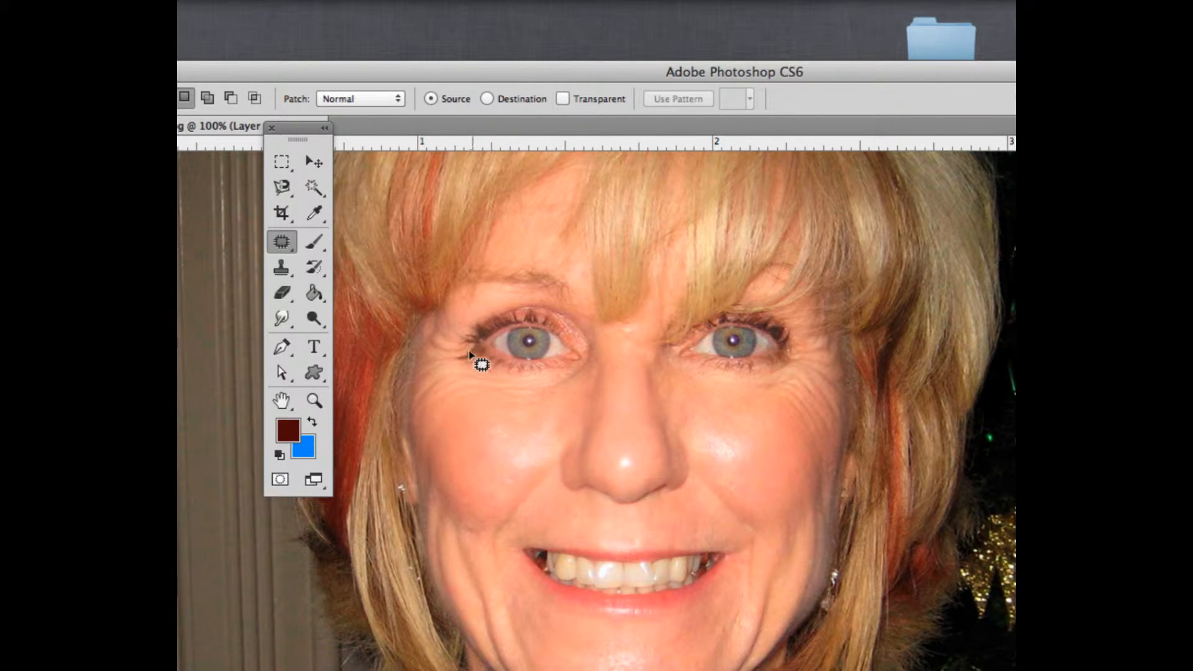
Return to the Spot Healing Brush and heal the lines near the left eye's inner corner, shrinking the brush to 10
{"action": "left_click", "coordinate": [272, 240]}
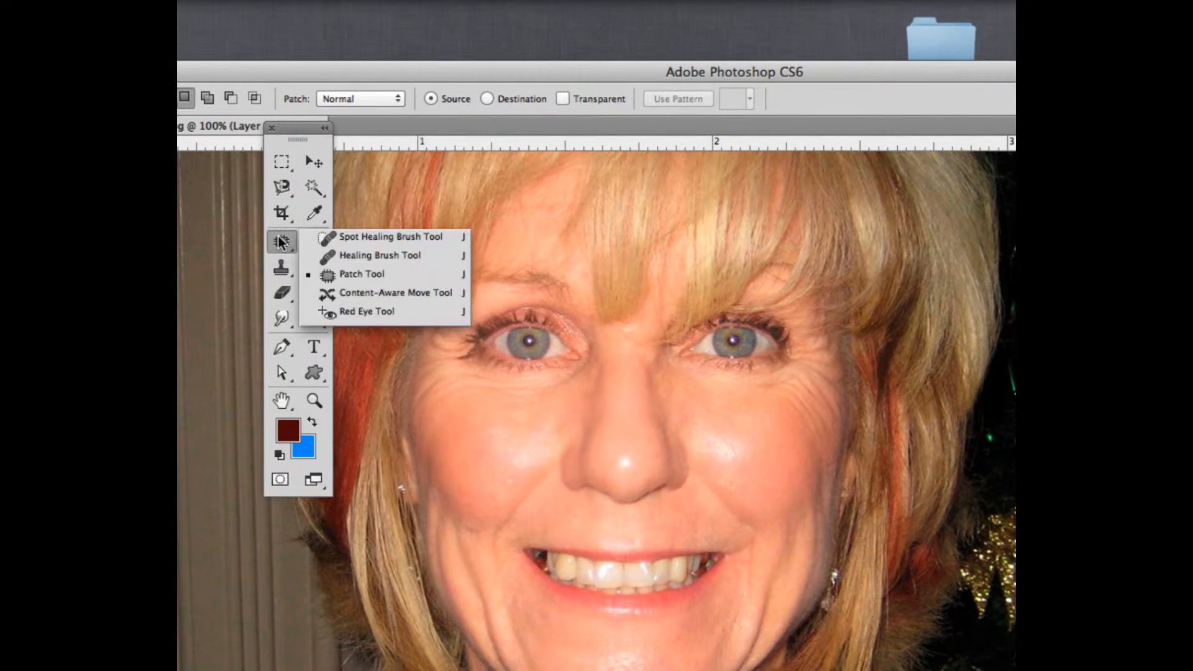
{"action": "left_click", "coordinate": [348, 236]}
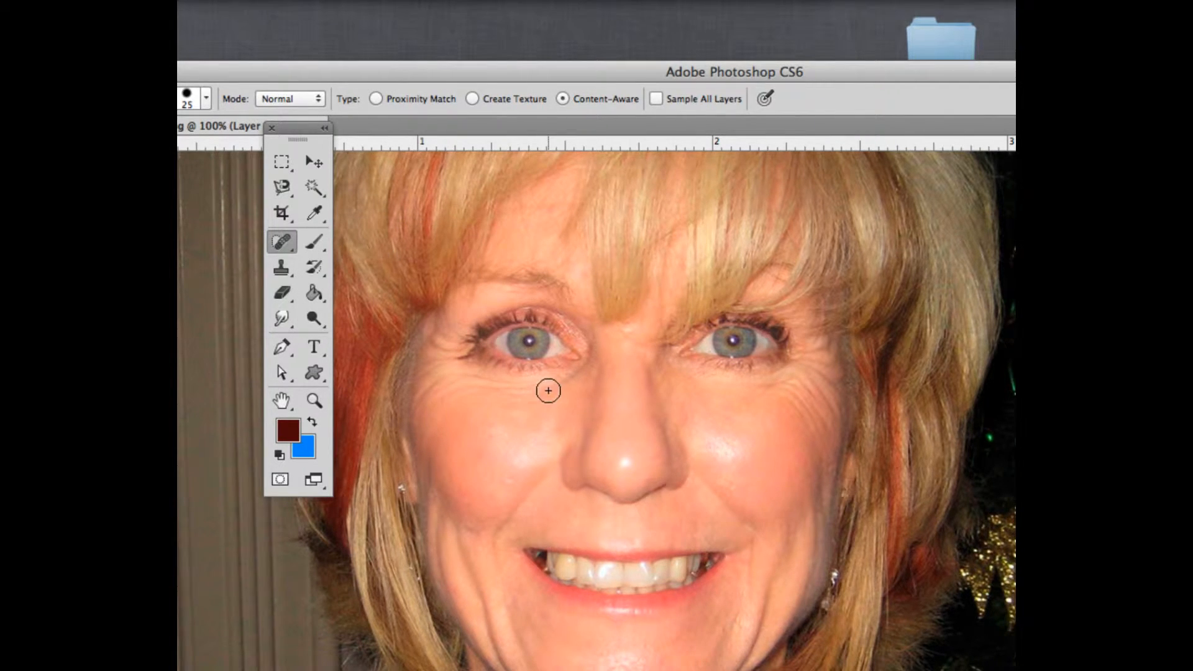
{"action": "left_click_drag", "start_coordinate": [548, 391], "coordinate": [516, 389]}
{"action": "left_click_drag", "start_coordinate": [562, 378], "coordinate": [575, 388]}
{"action": "key", "text": "bracketleft"}
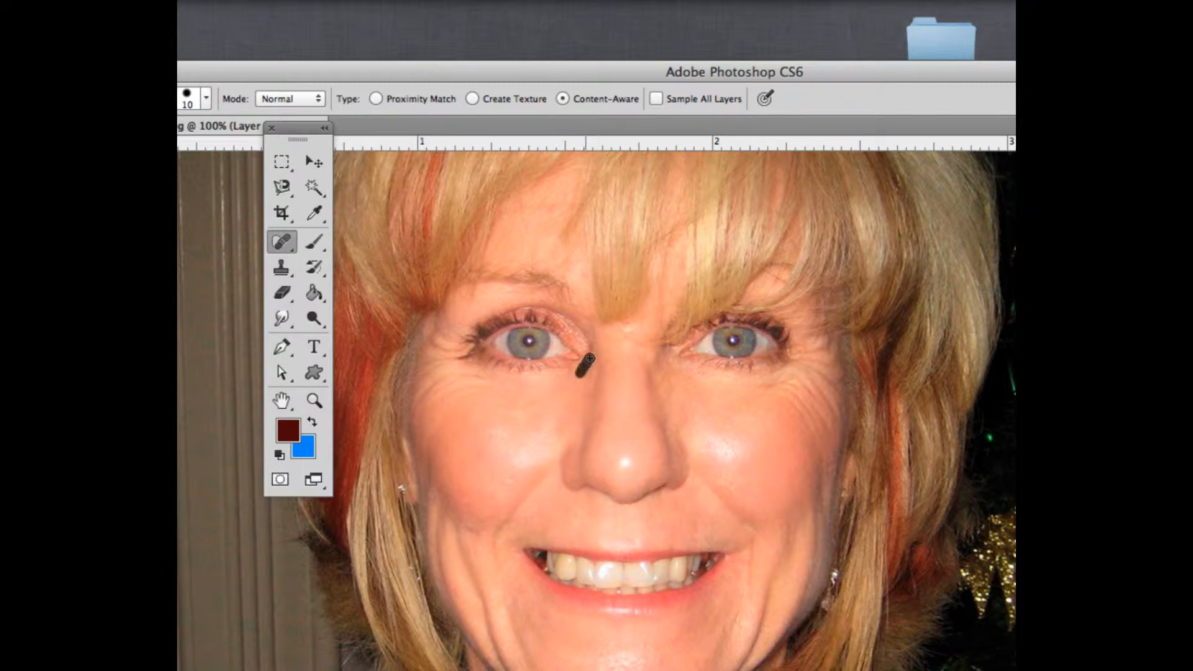
{"action": "left_click_drag", "start_coordinate": [588, 359], "coordinate": [590, 354]}
Try healing the whole left under-eye area with the brush at size 40, then undo that stroke
{"action": "key", "text": "bracketright"}
{"action": "key", "text": "bracketright"}
{"action": "key", "text": "bracketright"}
{"action": "mouse_move", "coordinate": [490, 385]}
{"action": "left_mouse_down"}
{"action": "mouse_move", "coordinate": [453, 371]}
{"action": "mouse_move", "coordinate": [440, 401]}
{"action": "mouse_move", "coordinate": [449, 345]}
{"action": "mouse_move", "coordinate": [449, 403]}
{"action": "left_mouse_up"}
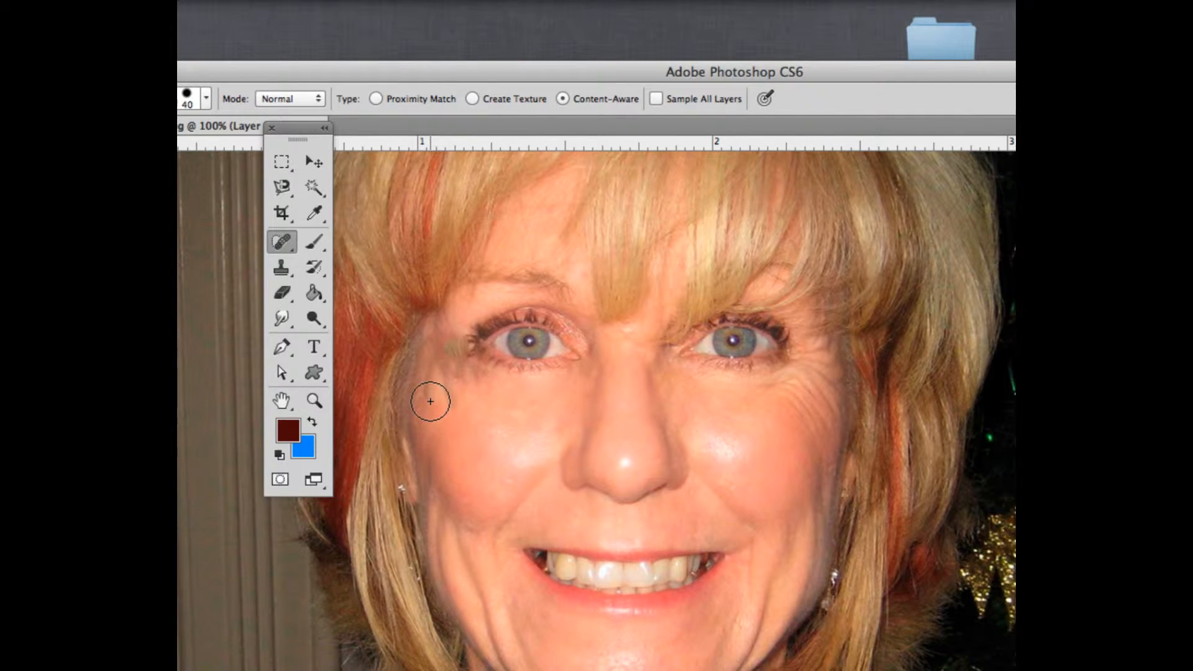
{"action": "key", "text": "super+z"}
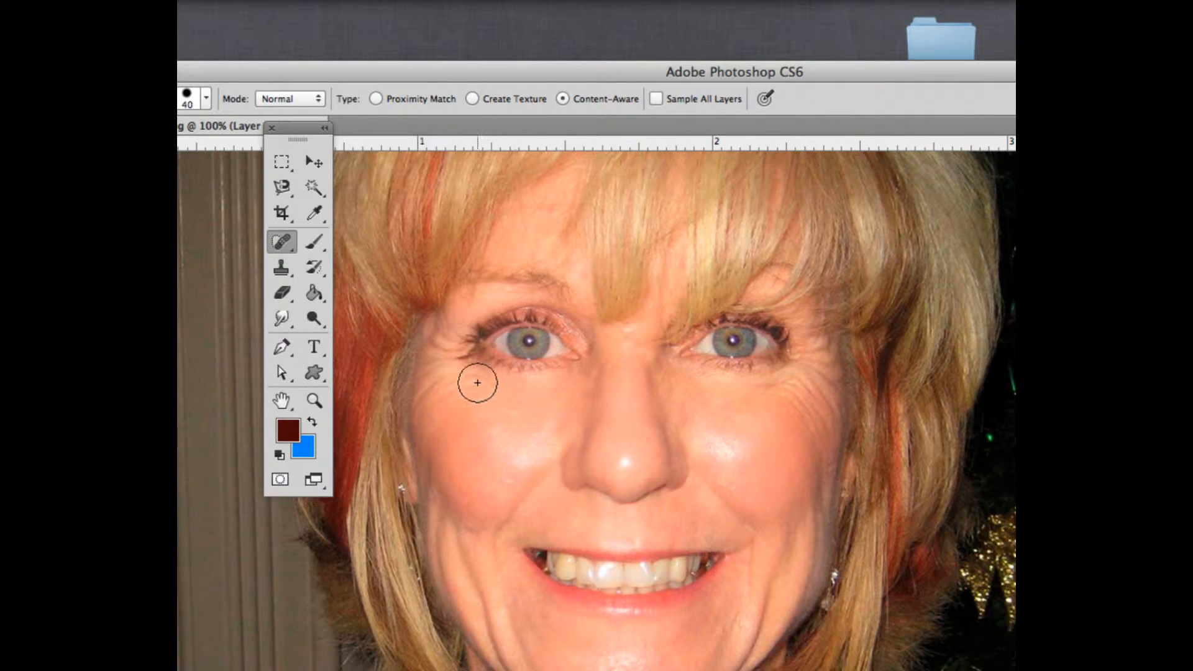
Heal the remaining lines under both eyes with the Spot Healing Brush at sizes 25 and 15
{"action": "key", "text": "bracketleft"}
{"action": "mouse_move", "coordinate": [477, 381]}
{"action": "left_mouse_down"}
{"action": "mouse_move", "coordinate": [486, 387]}
{"action": "mouse_move", "coordinate": [472, 374]}
{"action": "left_mouse_up"}
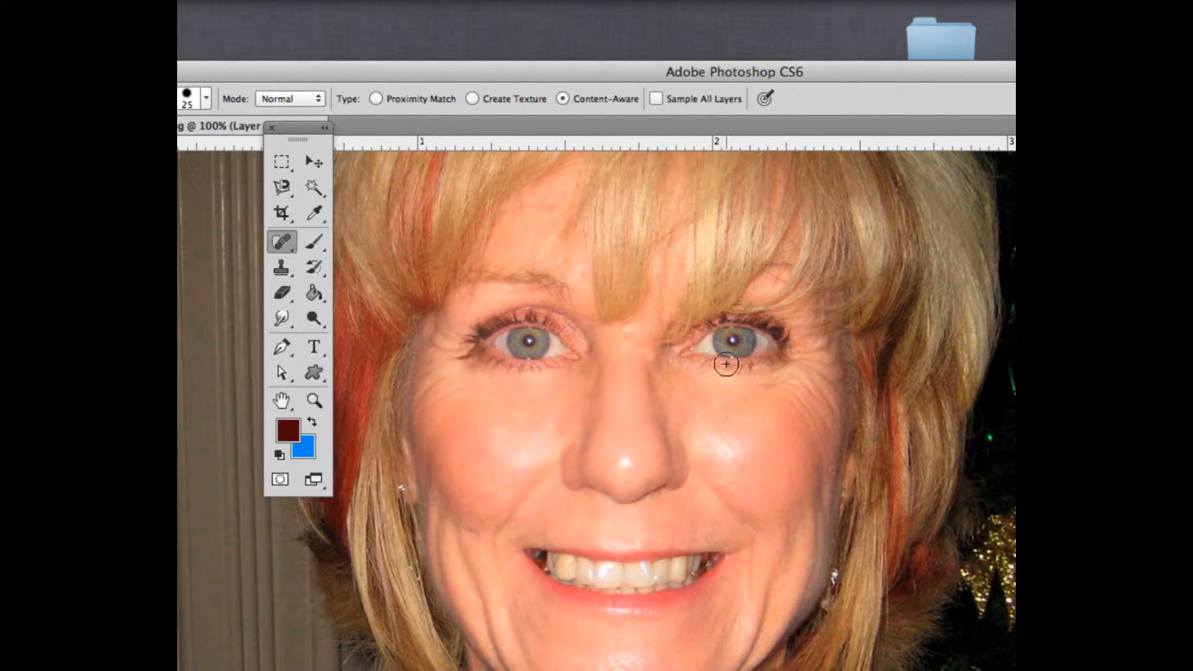
{"action": "left_click_drag", "start_coordinate": [713, 386], "coordinate": [769, 397]}
{"action": "key", "text": "bracketleft"}
{"action": "left_click_drag", "start_coordinate": [761, 387], "coordinate": [722, 389]}
{"action": "left_click", "coordinate": [464, 490]}
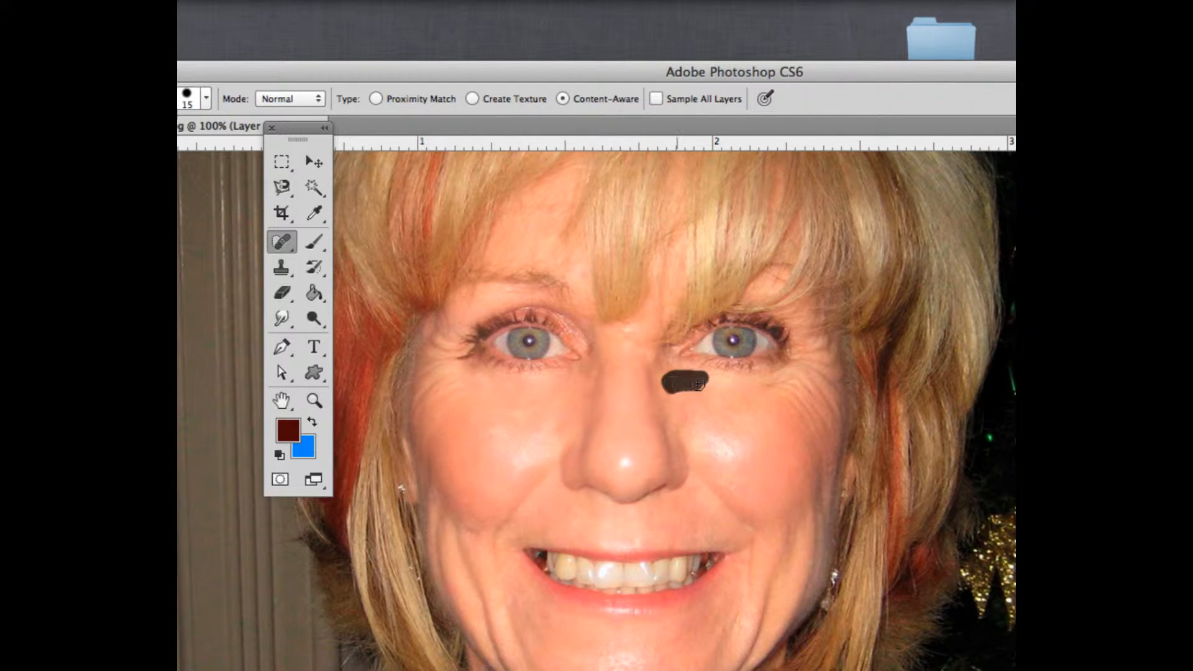
{"action": "mouse_move", "coordinate": [688, 379]}
{"action": "left_mouse_down"}
{"action": "mouse_move", "coordinate": [663, 371]}
{"action": "mouse_move", "coordinate": [671, 404]}
{"action": "left_mouse_up"}
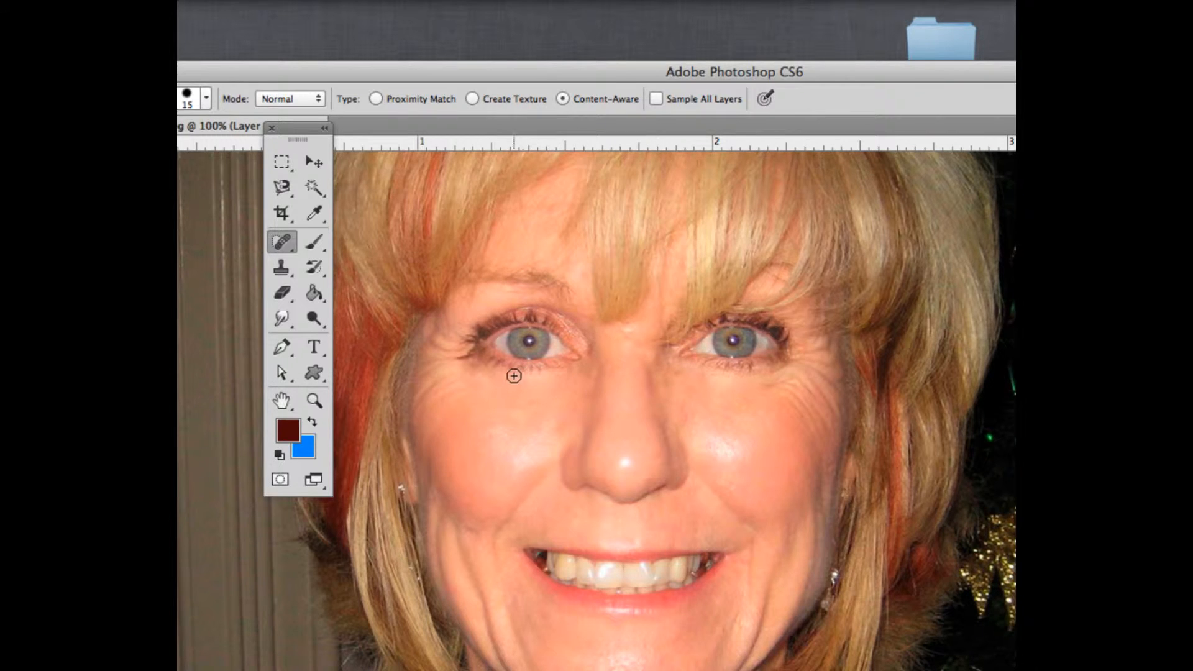
Switch to the Patch Tool and try patching the wrinkles beside the left eye's outer corner, undoing the attempts
{"action": "left_click", "coordinate": [280, 243]}
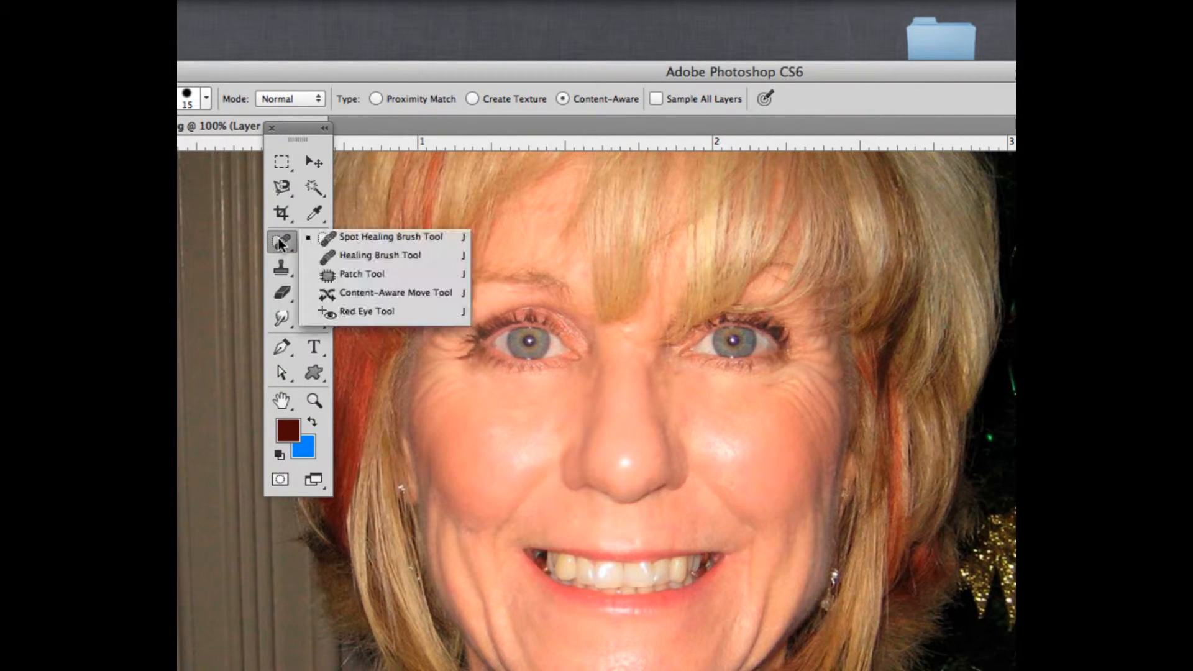
{"action": "left_click", "coordinate": [342, 275]}
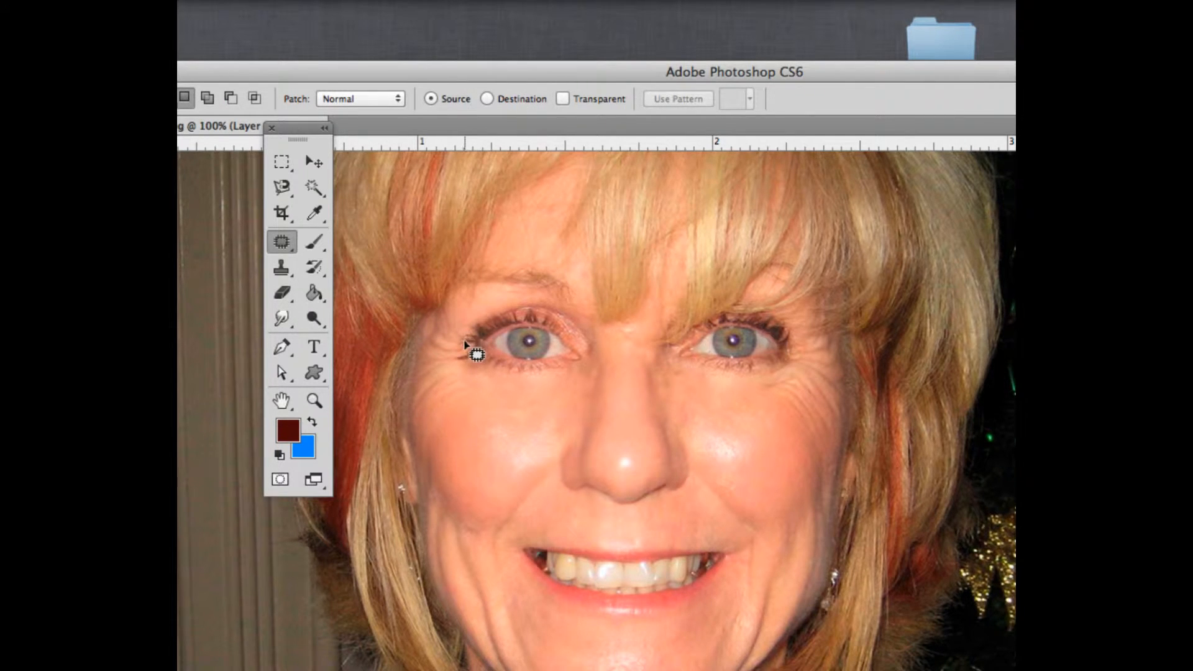
{"action": "mouse_move", "coordinate": [466, 341]}
{"action": "left_mouse_down"}
{"action": "mouse_move", "coordinate": [435, 322]}
{"action": "mouse_move", "coordinate": [425, 333]}
{"action": "mouse_move", "coordinate": [410, 405]}
{"action": "mouse_move", "coordinate": [448, 406]}
{"action": "mouse_move", "coordinate": [467, 374]}
{"action": "mouse_move", "coordinate": [463, 334]}
{"action": "mouse_move", "coordinate": [485, 418]}
{"action": "mouse_move", "coordinate": [526, 421]}
{"action": "left_mouse_up"}
{"action": "left_click", "coordinate": [530, 416]}
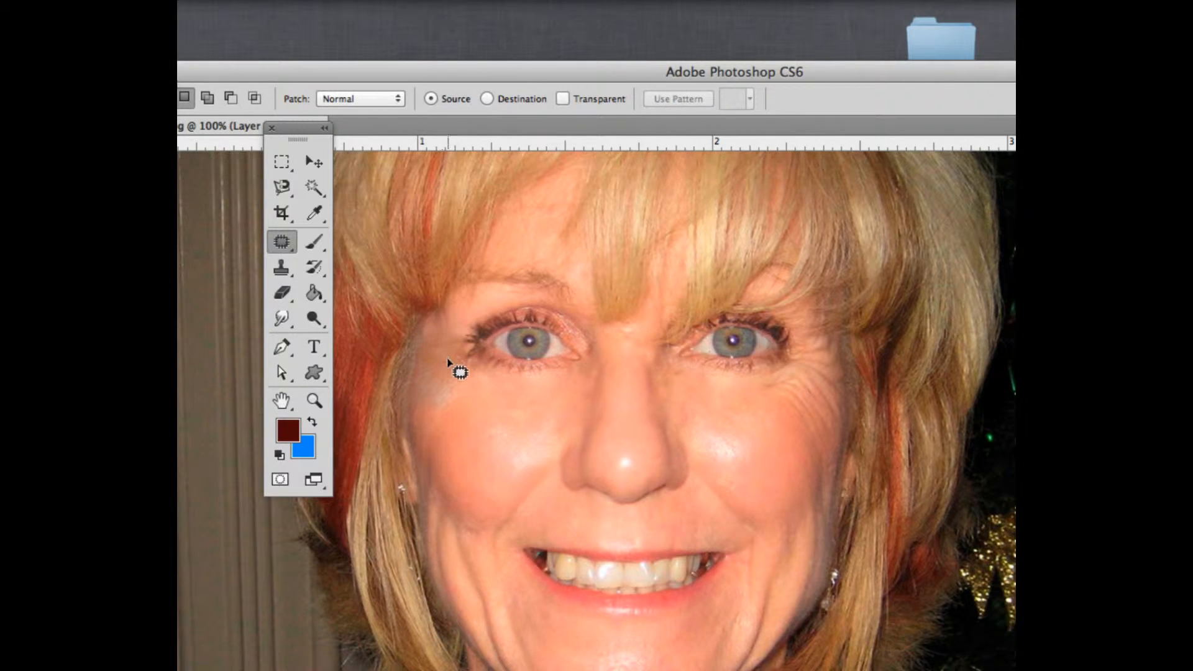
{"action": "key", "text": "super+z"}
{"action": "left_click", "coordinate": [482, 376]}
{"action": "key", "text": "super+z"}
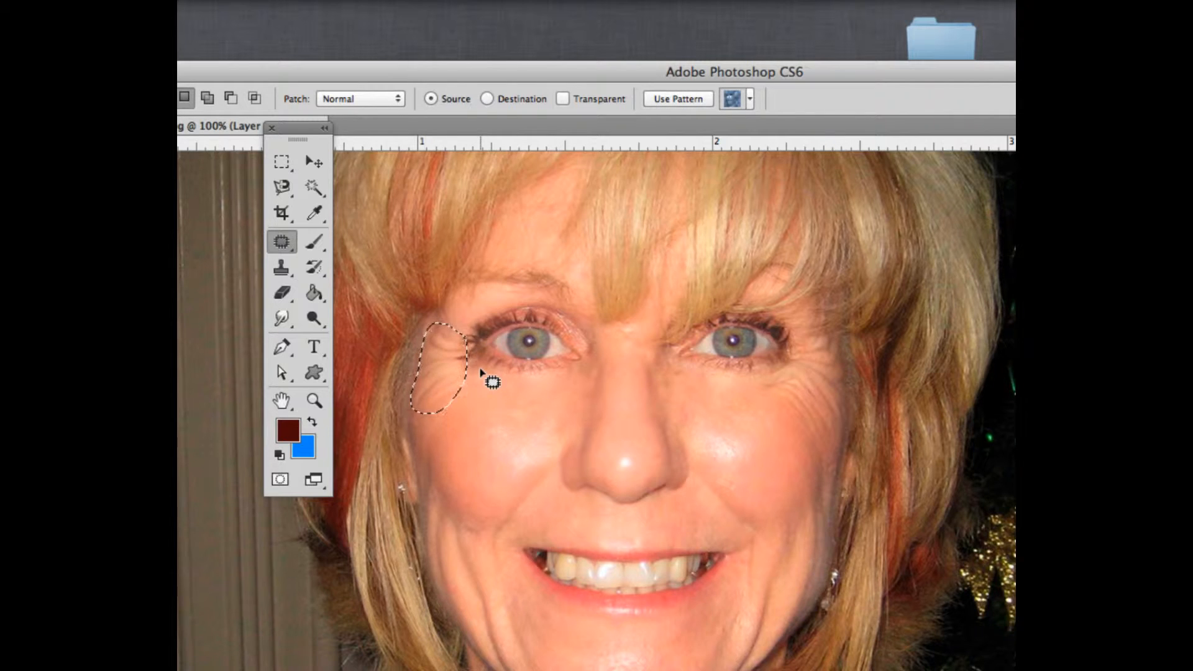
Patch a larger area of crow's feet beside the left eye, then step back the patch and deselect
{"action": "left_click", "coordinate": [489, 375]}
{"action": "mouse_move", "coordinate": [456, 337]}
{"action": "left_mouse_down"}
{"action": "mouse_move", "coordinate": [450, 368]}
{"action": "mouse_move", "coordinate": [478, 371]}
{"action": "mouse_move", "coordinate": [476, 340]}
{"action": "mouse_move", "coordinate": [459, 335]}
{"action": "mouse_move", "coordinate": [496, 419]}
{"action": "left_mouse_up"}
{"action": "left_click", "coordinate": [513, 400]}
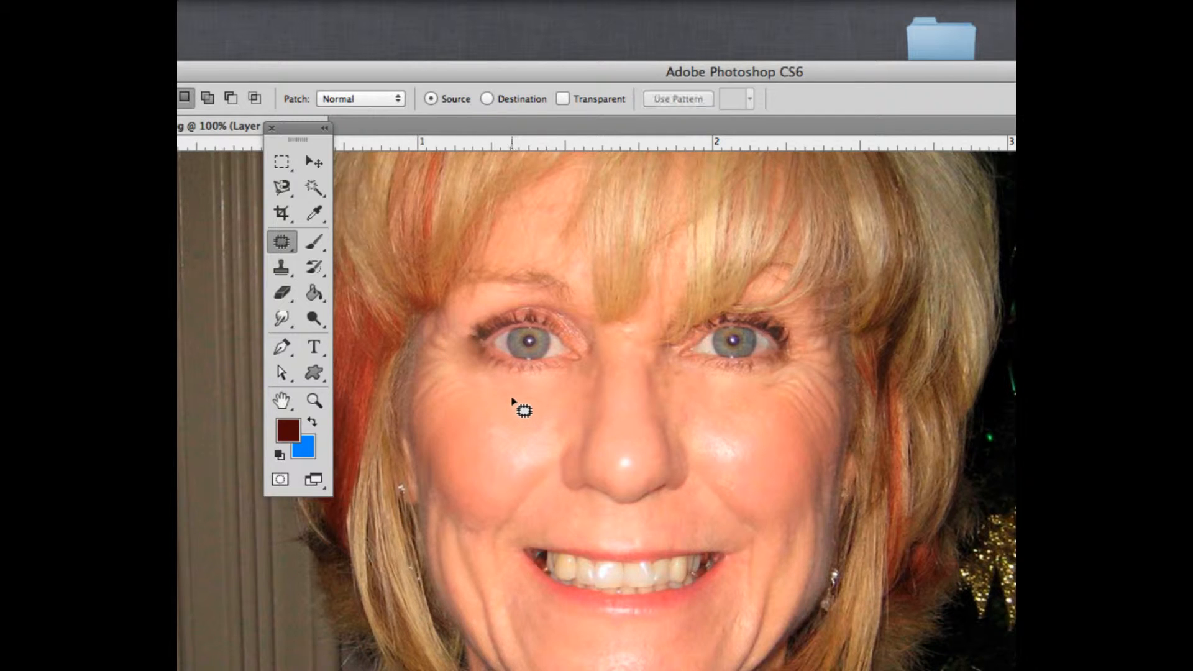
{"action": "key", "text": "alt+super+z"}
{"action": "key", "text": "alt+super+z"}
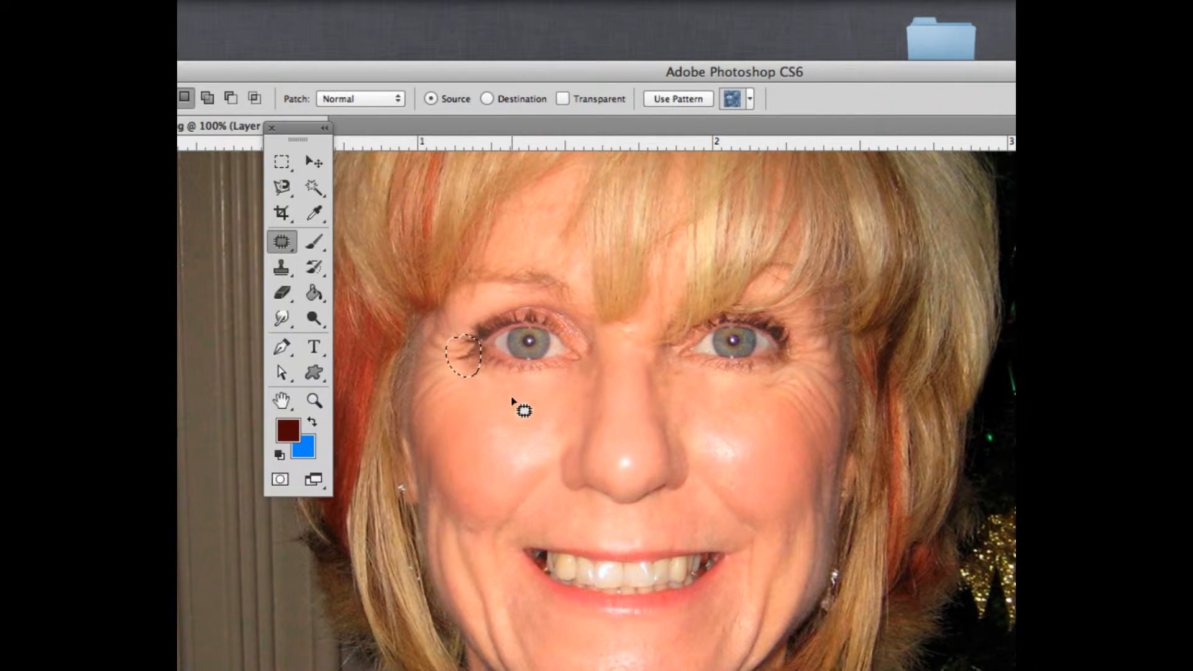
{"action": "left_click", "coordinate": [518, 397]}
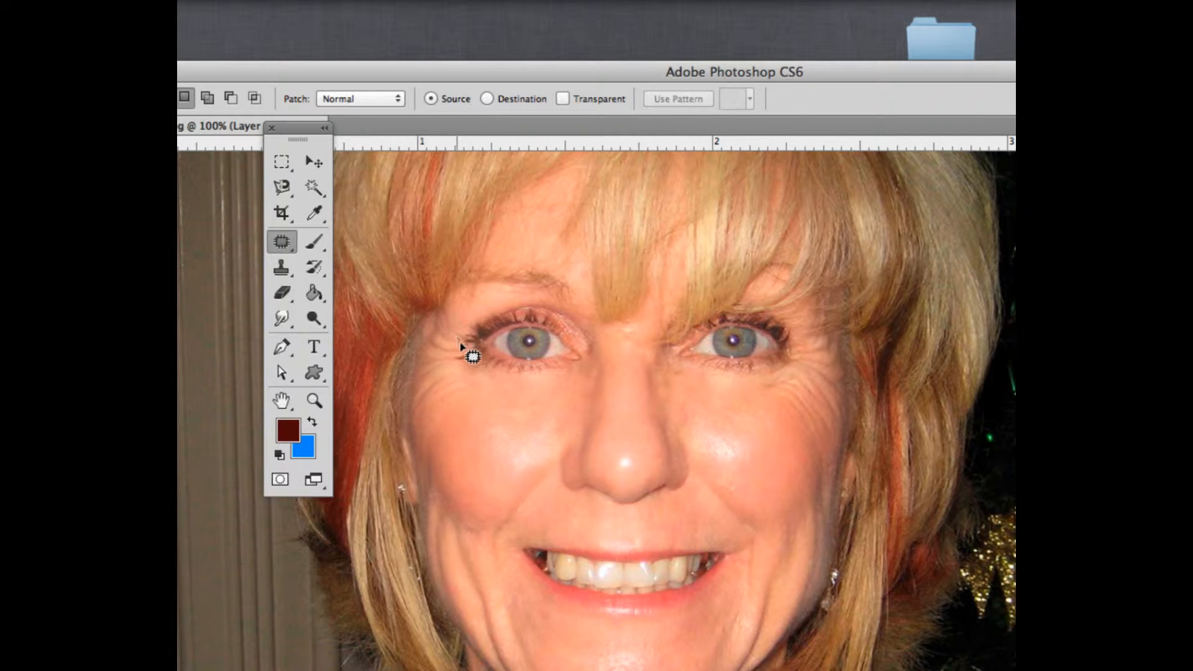
Patch the crow's feet at the left eye's outer corner with smooth cheek skin from below, then deselect
{"action": "mouse_move", "coordinate": [456, 360]}
{"action": "left_mouse_down"}
{"action": "mouse_move", "coordinate": [465, 395]}
{"action": "mouse_move", "coordinate": [438, 380]}
{"action": "mouse_move", "coordinate": [447, 333]}
{"action": "mouse_move", "coordinate": [466, 345]}
{"action": "mouse_move", "coordinate": [461, 357]}
{"action": "left_mouse_up"}
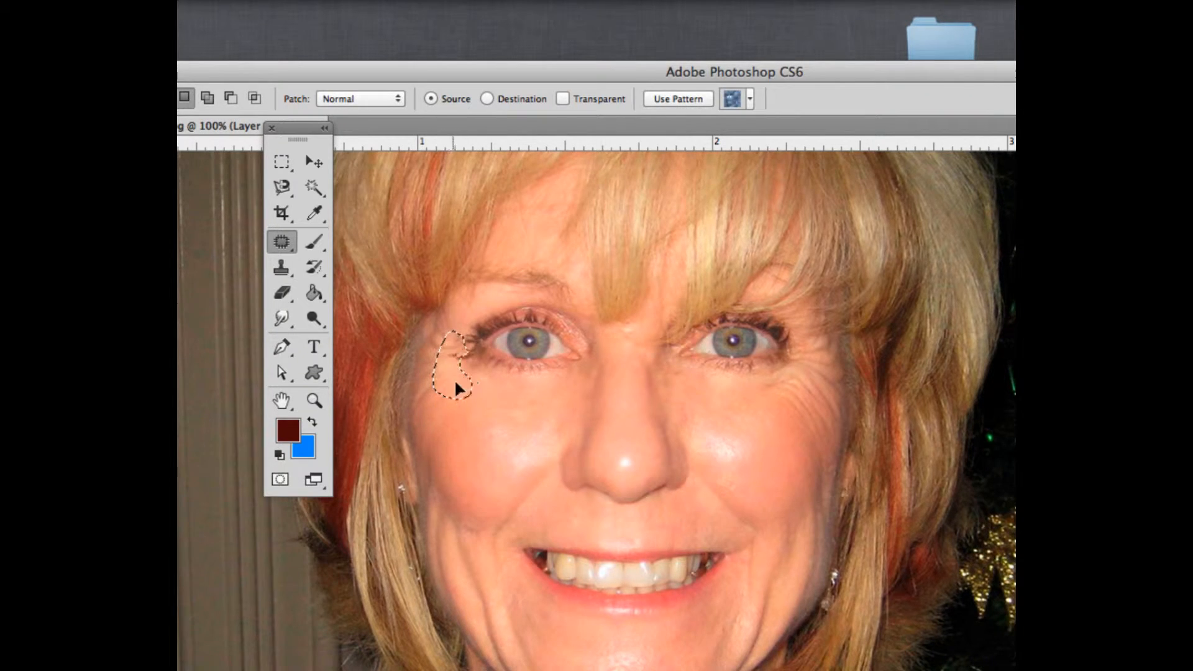
{"action": "left_click_drag", "start_coordinate": [500, 428], "coordinate": [528, 453]}
{"action": "key", "text": "super+d"}
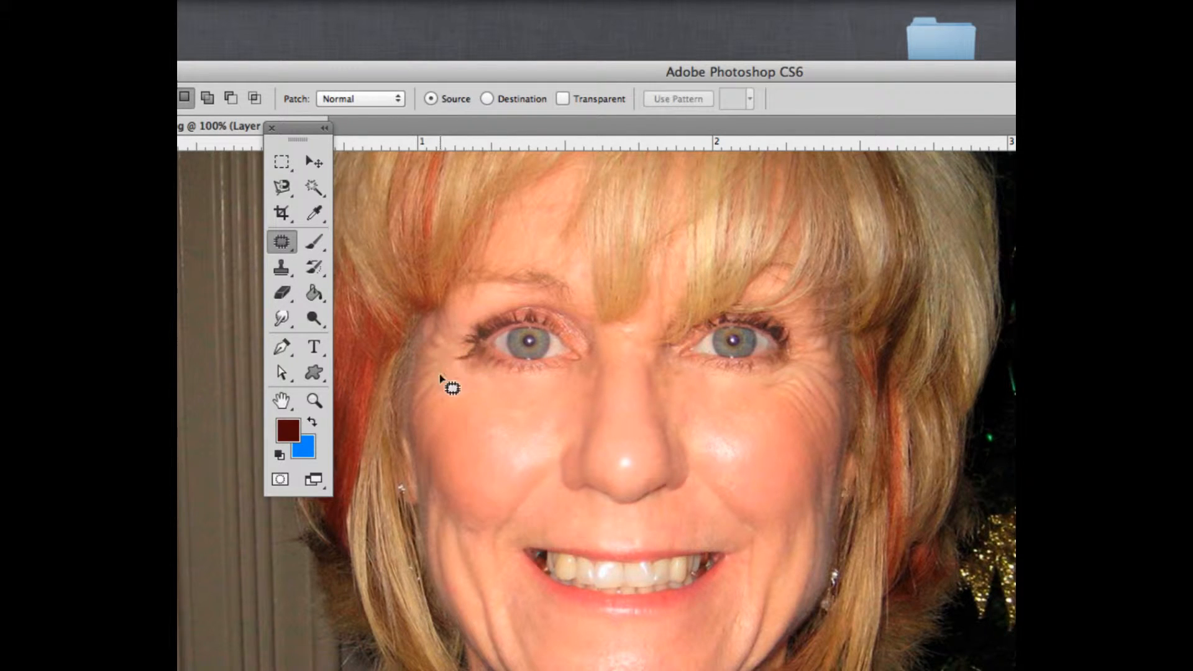
Patch the remaining small wrinkle areas around the left eye's outer corner, deselecting after each patch
{"action": "mouse_move", "coordinate": [464, 351]}
{"action": "left_mouse_down"}
{"action": "mouse_move", "coordinate": [452, 353]}
{"action": "mouse_move", "coordinate": [473, 363]}
{"action": "mouse_move", "coordinate": [465, 348]}
{"action": "mouse_move", "coordinate": [464, 359]}
{"action": "left_mouse_up"}
{"action": "left_click_drag", "start_coordinate": [498, 407], "coordinate": [534, 407]}
{"action": "key", "text": "super+d"}
{"action": "left_click_drag", "start_coordinate": [463, 336], "coordinate": [467, 346]}
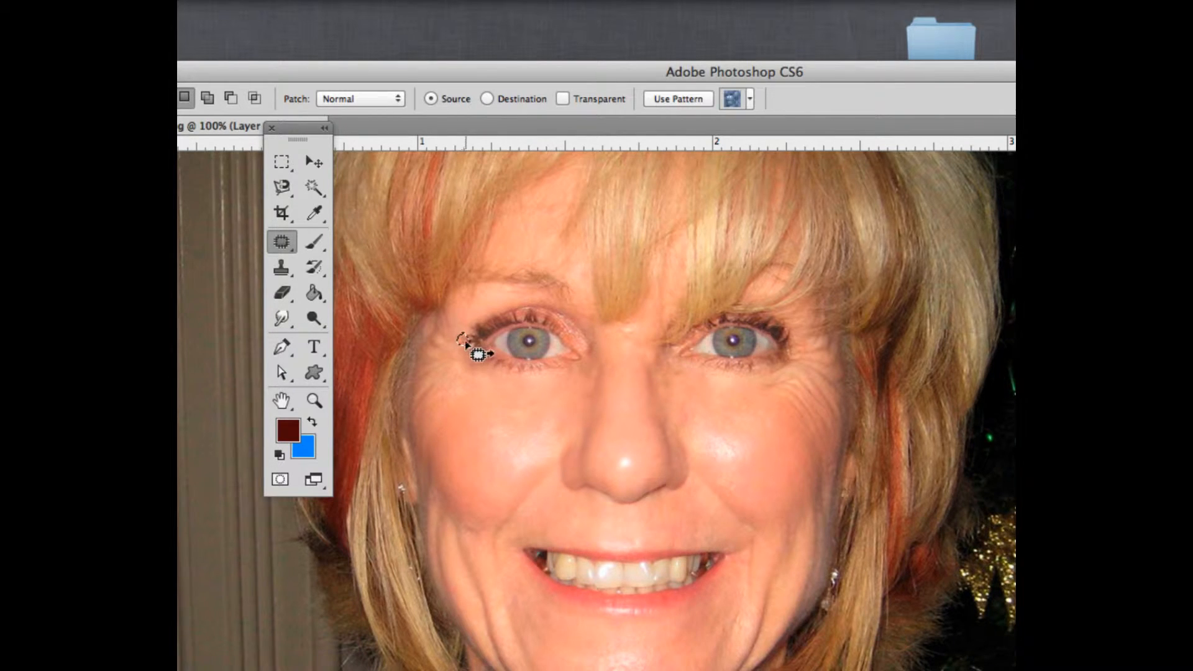
{"action": "left_click_drag", "start_coordinate": [493, 389], "coordinate": [525, 413]}
{"action": "key", "text": "super+d"}
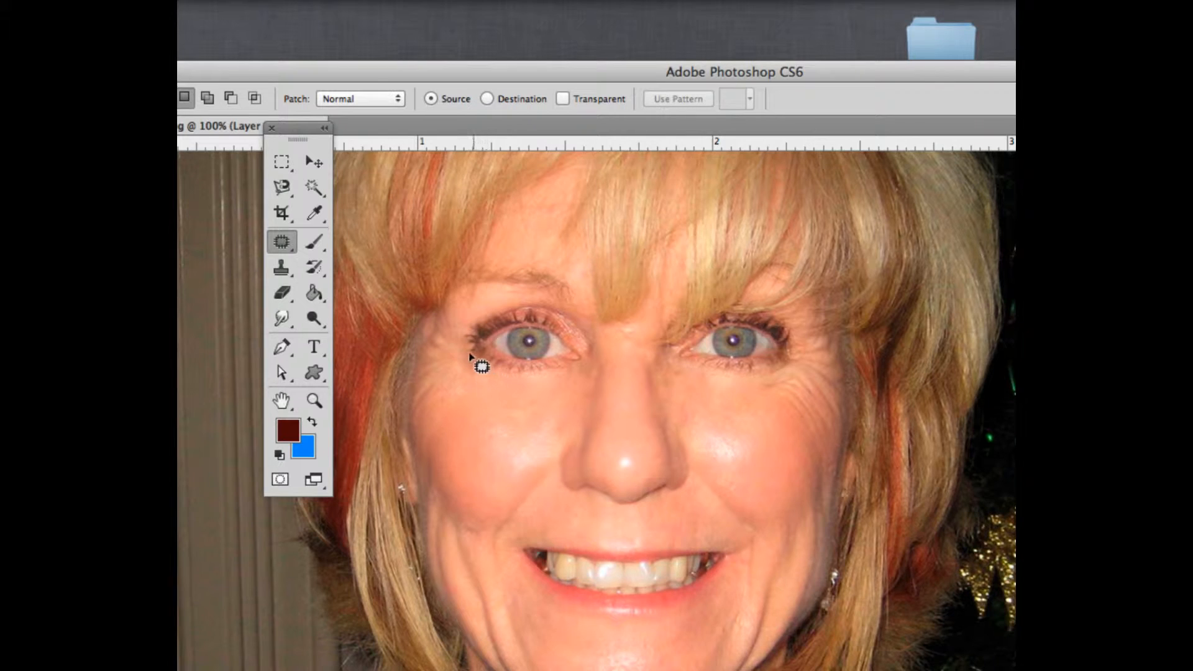
{"action": "mouse_move", "coordinate": [490, 371]}
{"action": "left_mouse_down"}
{"action": "mouse_move", "coordinate": [468, 353]}
{"action": "mouse_move", "coordinate": [472, 366]}
{"action": "left_mouse_up"}
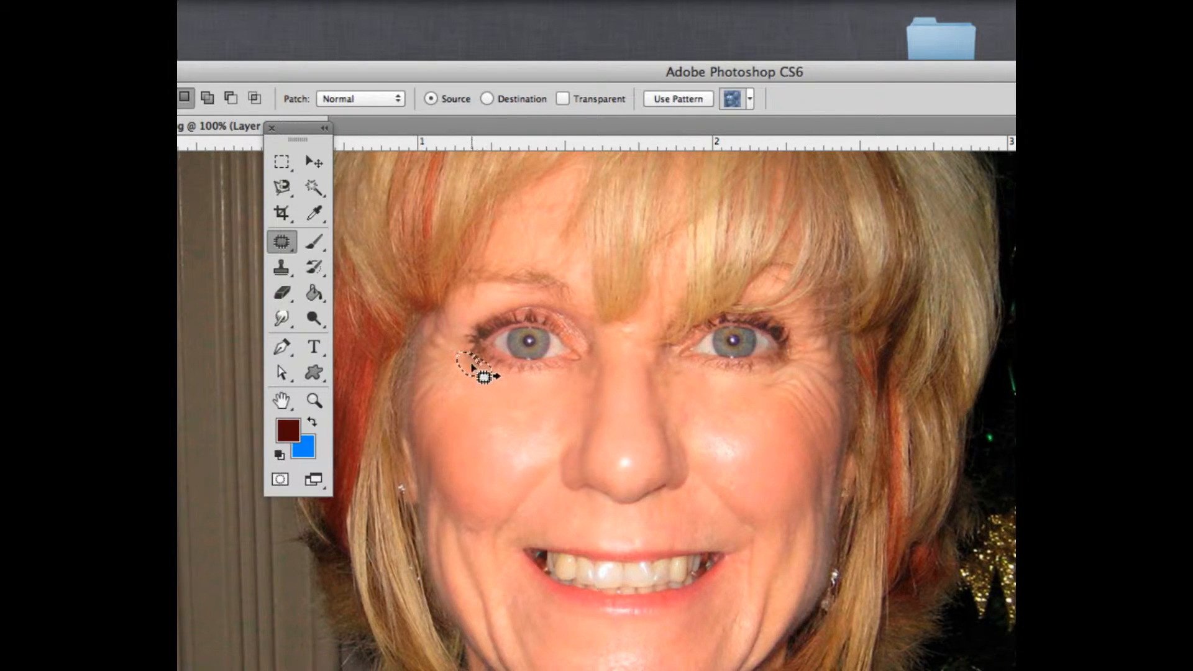
{"action": "left_click_drag", "start_coordinate": [513, 401], "coordinate": [557, 413]}
{"action": "key", "text": "super+d"}
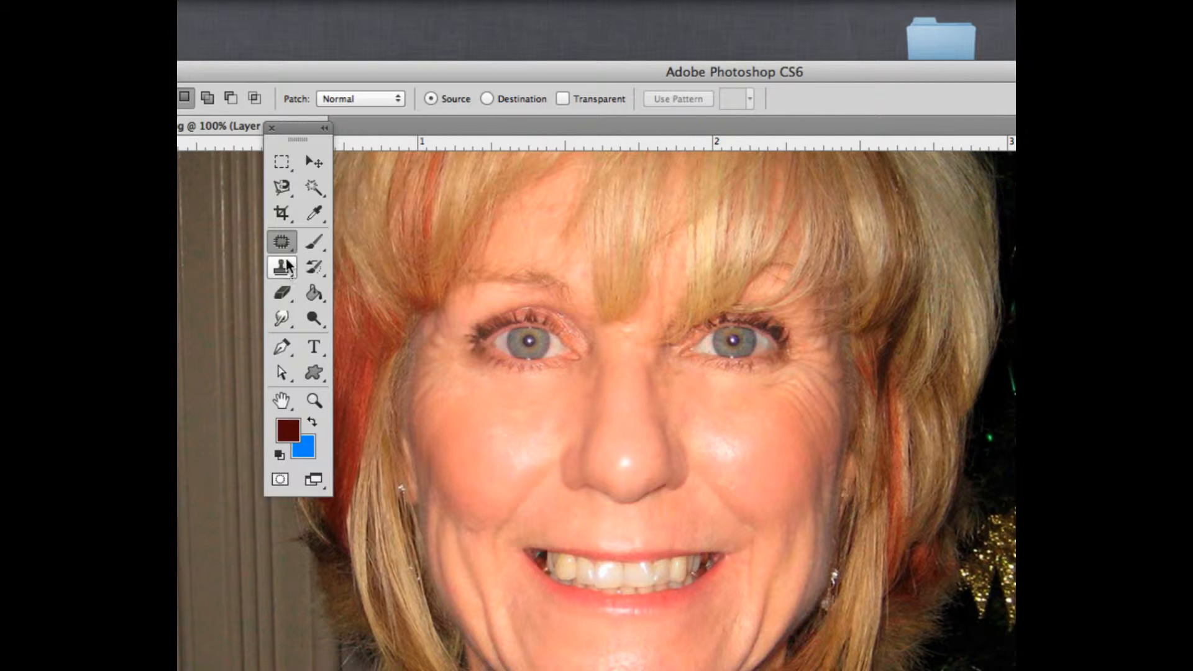
Patch a large area of the left cheek below the eye with nearby smooth skin and deselect
{"action": "mouse_move", "coordinate": [458, 354]}
{"action": "left_mouse_down"}
{"action": "mouse_move", "coordinate": [449, 331]}
{"action": "mouse_move", "coordinate": [431, 333]}
{"action": "mouse_move", "coordinate": [419, 426]}
{"action": "mouse_move", "coordinate": [433, 430]}
{"action": "mouse_move", "coordinate": [455, 402]}
{"action": "mouse_move", "coordinate": [463, 361]}
{"action": "mouse_move", "coordinate": [443, 332]}
{"action": "left_mouse_up"}
{"action": "left_click_drag", "start_coordinate": [443, 377], "coordinate": [470, 430]}
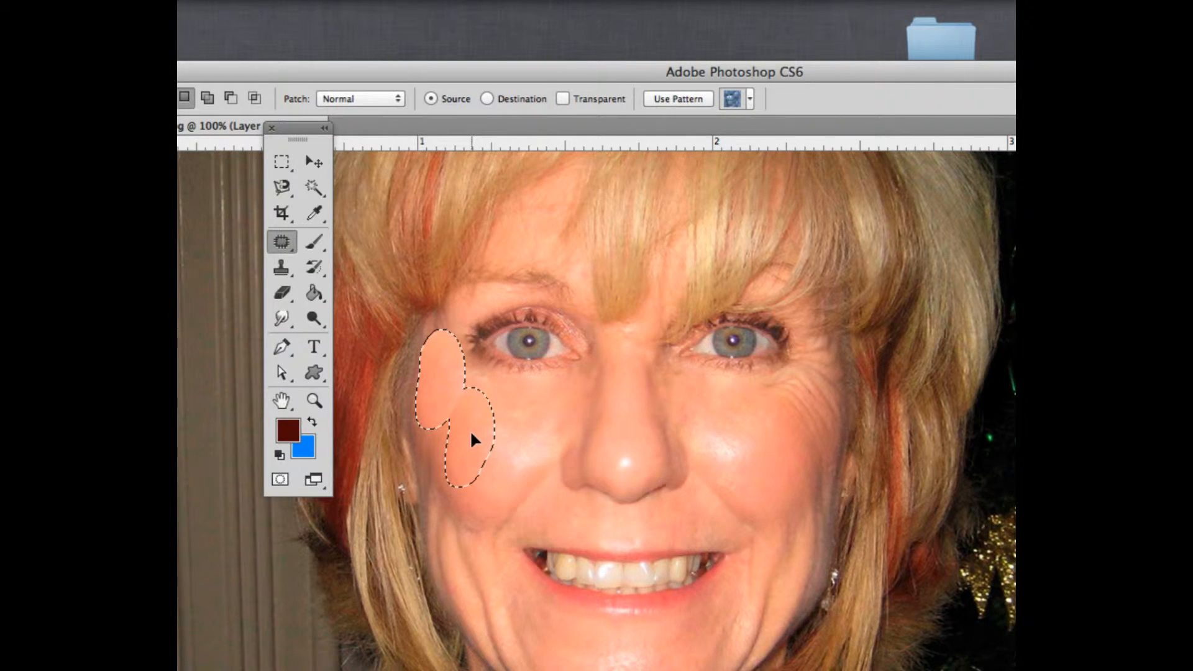
{"action": "left_click", "coordinate": [504, 420]}
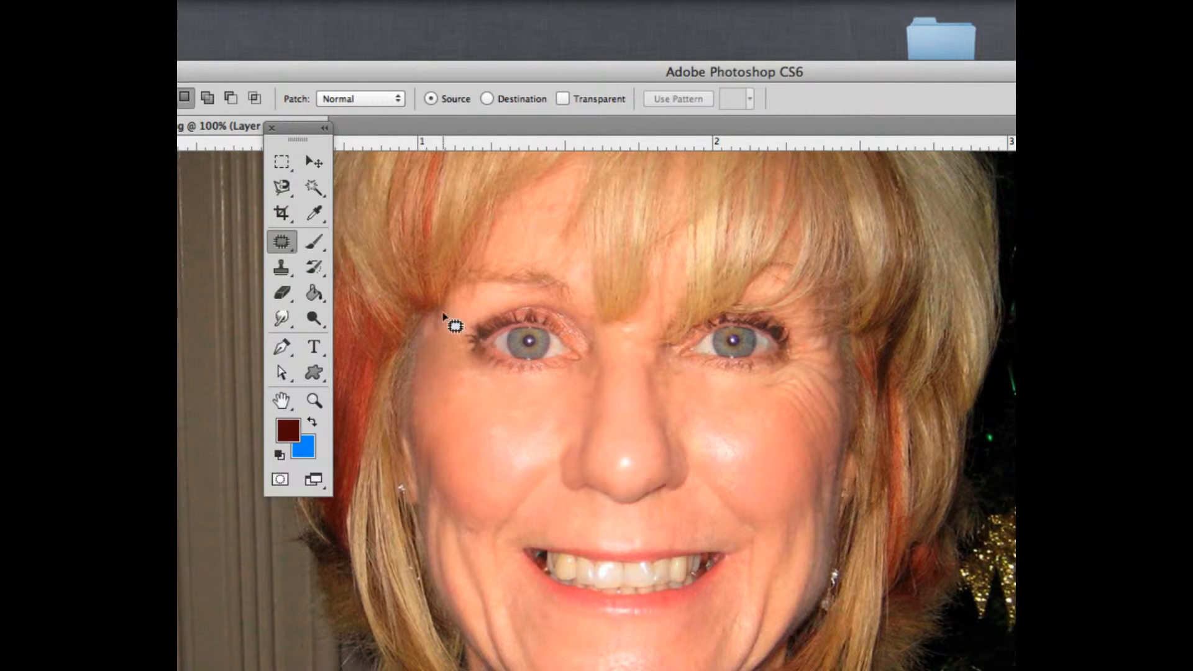
Patch the wrinkles at the left temple beside the eye and deselect
{"action": "mouse_move", "coordinate": [443, 315]}
{"action": "left_mouse_down"}
{"action": "mouse_move", "coordinate": [428, 331]}
{"action": "mouse_move", "coordinate": [449, 336]}
{"action": "mouse_move", "coordinate": [444, 315]}
{"action": "mouse_move", "coordinate": [437, 357]}
{"action": "left_mouse_up"}
{"action": "left_click", "coordinate": [453, 360]}
{"action": "mouse_move", "coordinate": [495, 372]}
{"action": "left_mouse_down"}
{"action": "mouse_move", "coordinate": [469, 365]}
{"action": "mouse_move", "coordinate": [466, 379]}
{"action": "mouse_move", "coordinate": [495, 373]}
{"action": "mouse_move", "coordinate": [482, 402]}
{"action": "left_mouse_up"}
{"action": "key", "text": "super+d"}
Switch to the Healing Brush Tool, sample skin beside the left eye and heal a spot below it
{"action": "left_click", "coordinate": [287, 240]}
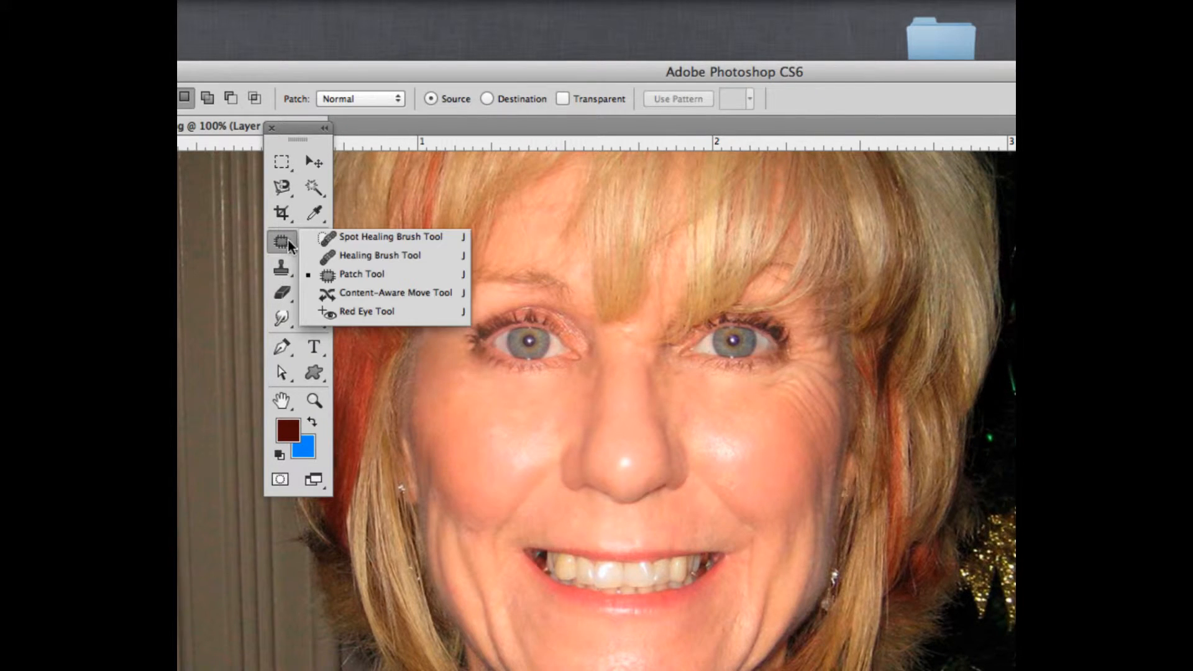
{"action": "left_click", "coordinate": [372, 252]}
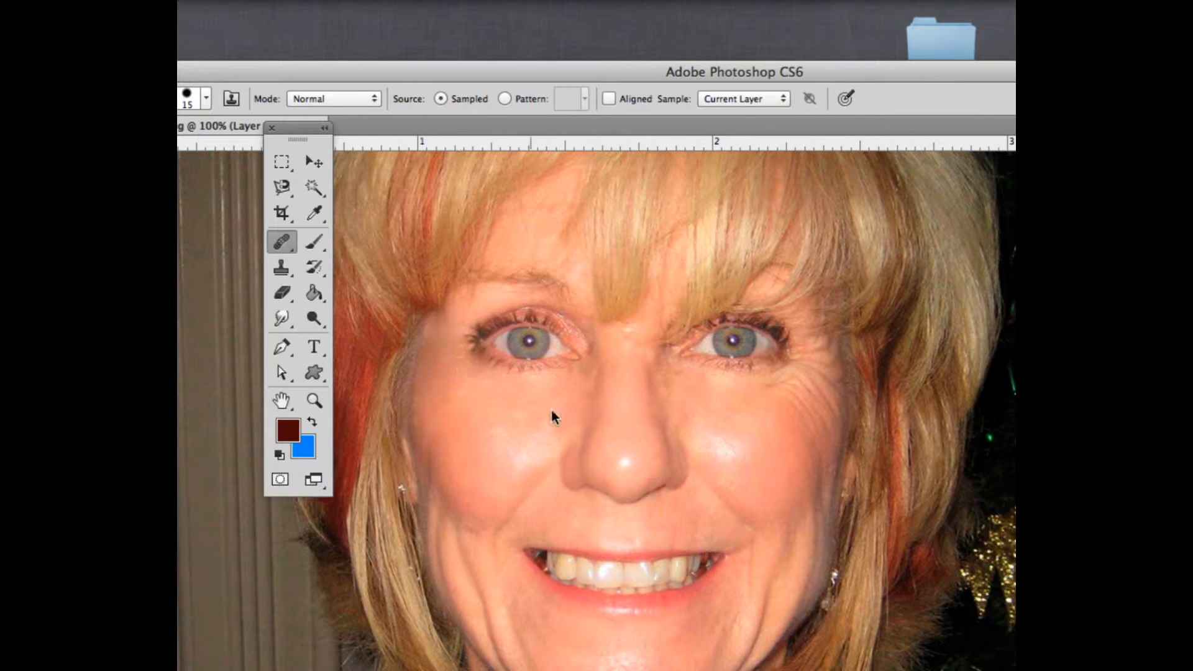
{"action": "left_click", "coordinate": [440, 332]}
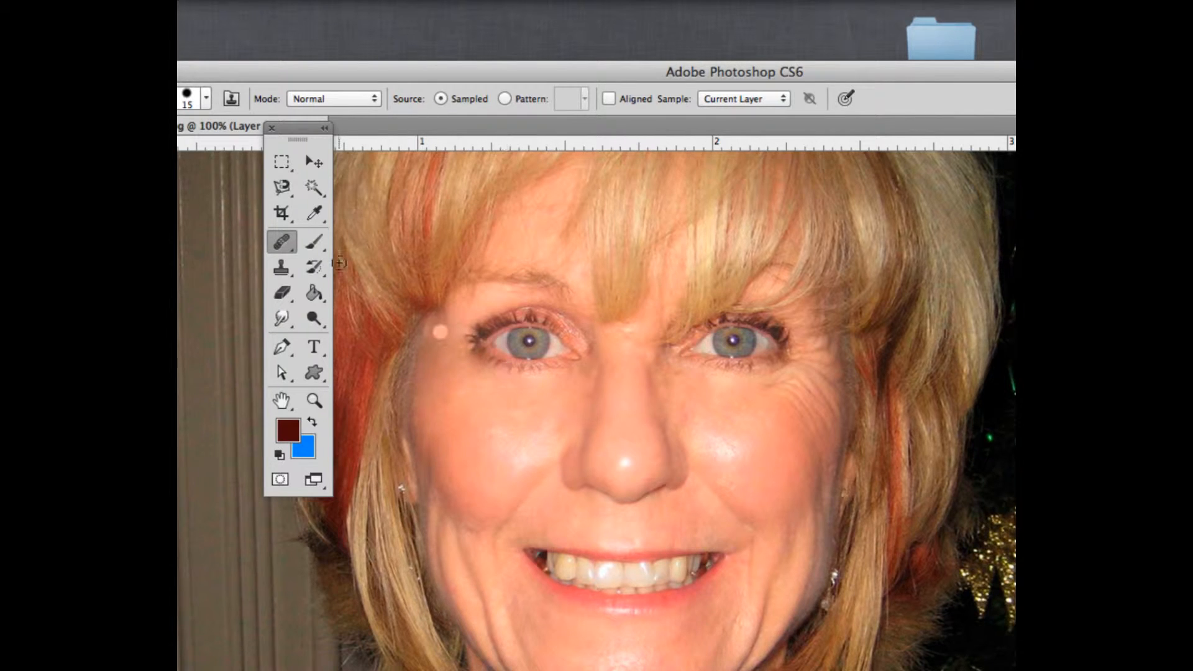
{"action": "left_click", "coordinate": [287, 241]}
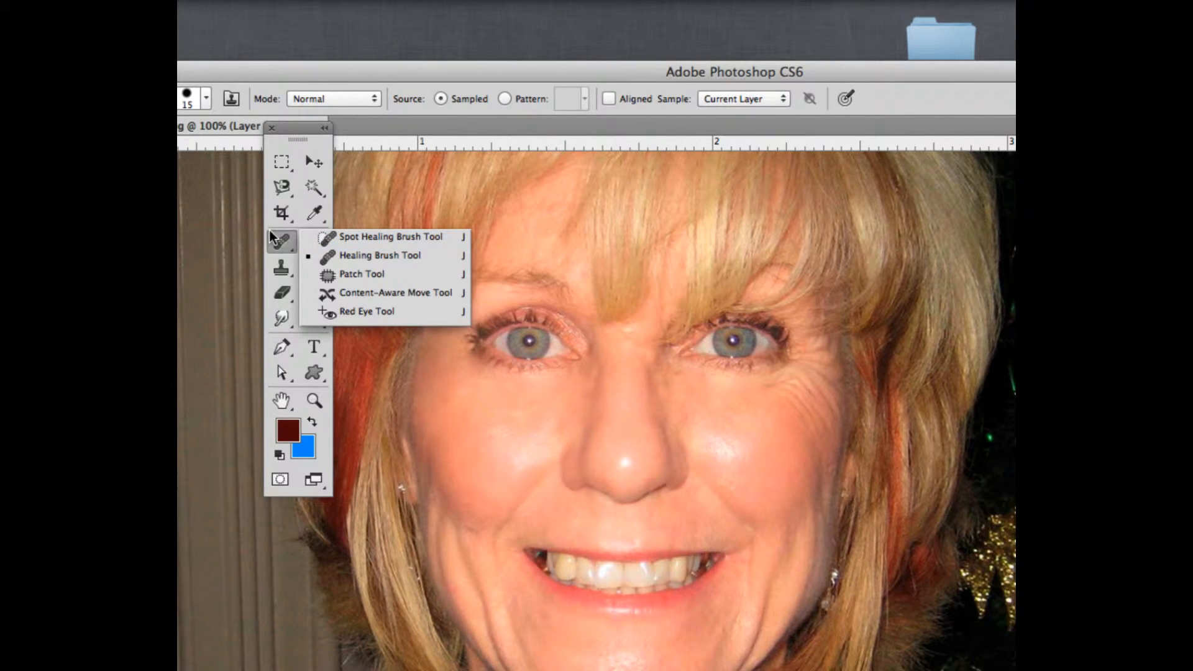
{"action": "left_click", "coordinate": [334, 252]}
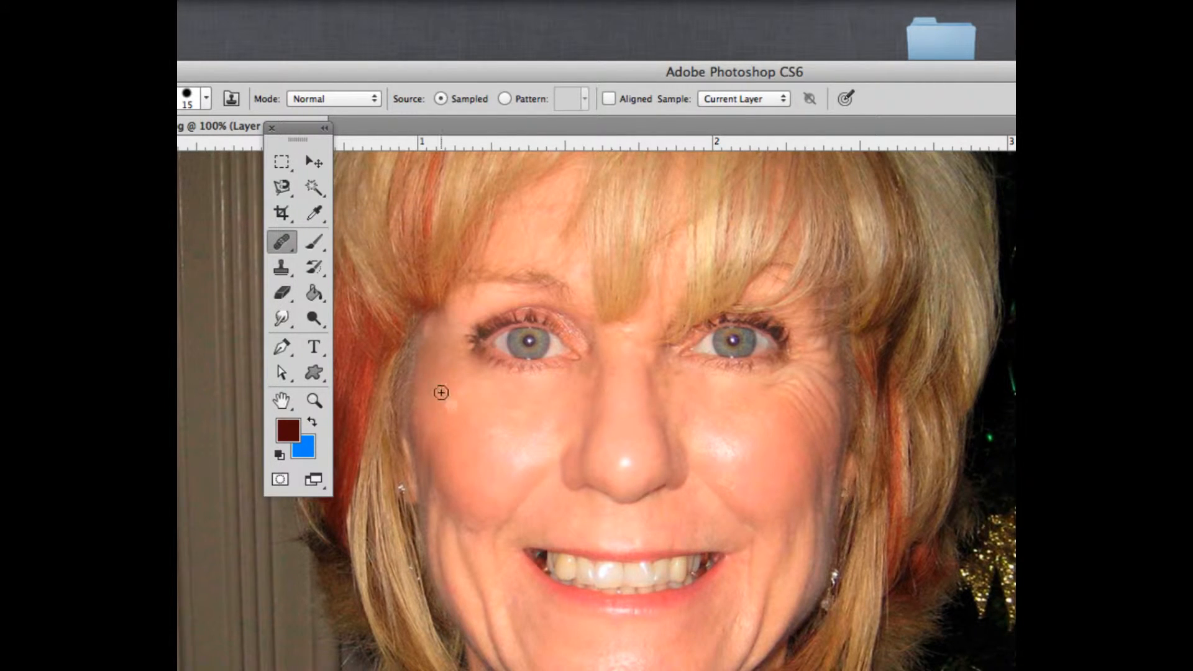
{"action": "left_click", "coordinate": [497, 394], "text": "alt"}
Heal the crow's feet beside the right eye with the Healing Brush
{"action": "left_click_drag", "start_coordinate": [646, 71], "coordinate": [614, 13]}
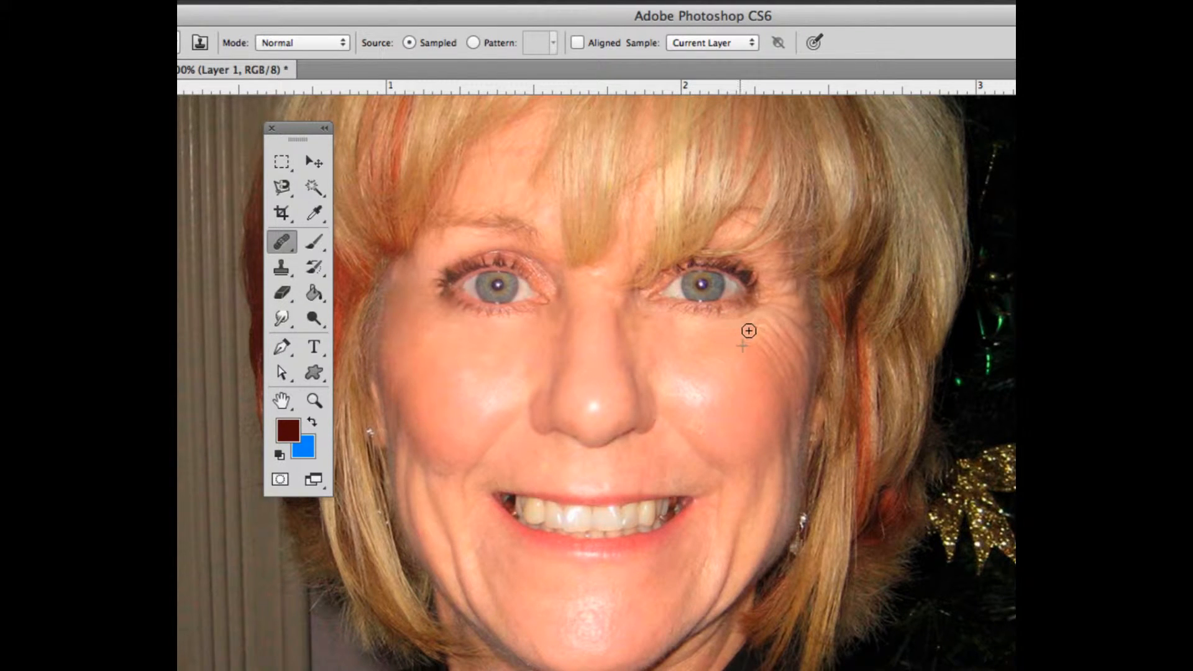
{"action": "mouse_move", "coordinate": [751, 342]}
{"action": "left_mouse_down"}
{"action": "mouse_move", "coordinate": [788, 408]}
{"action": "mouse_move", "coordinate": [786, 370]}
{"action": "mouse_move", "coordinate": [769, 345]}
{"action": "left_mouse_up"}
{"action": "mouse_move", "coordinate": [787, 366]}
{"action": "left_mouse_down"}
{"action": "mouse_move", "coordinate": [782, 376]}
{"action": "mouse_move", "coordinate": [783, 349]}
{"action": "mouse_move", "coordinate": [784, 363]}
{"action": "left_mouse_up"}
{"action": "left_click_drag", "start_coordinate": [823, 400], "coordinate": [806, 375]}
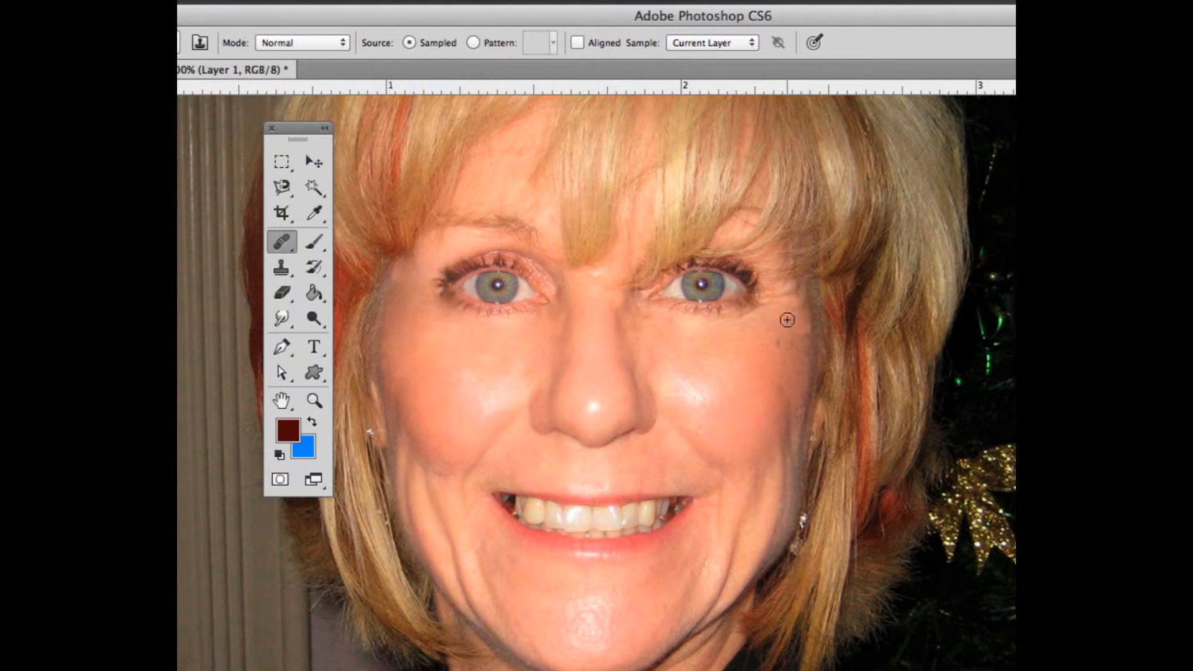
Heal the lines below the right eye's outer corner with the Healing Brush at 300% magnification
{"action": "key", "text": "super+plus"}
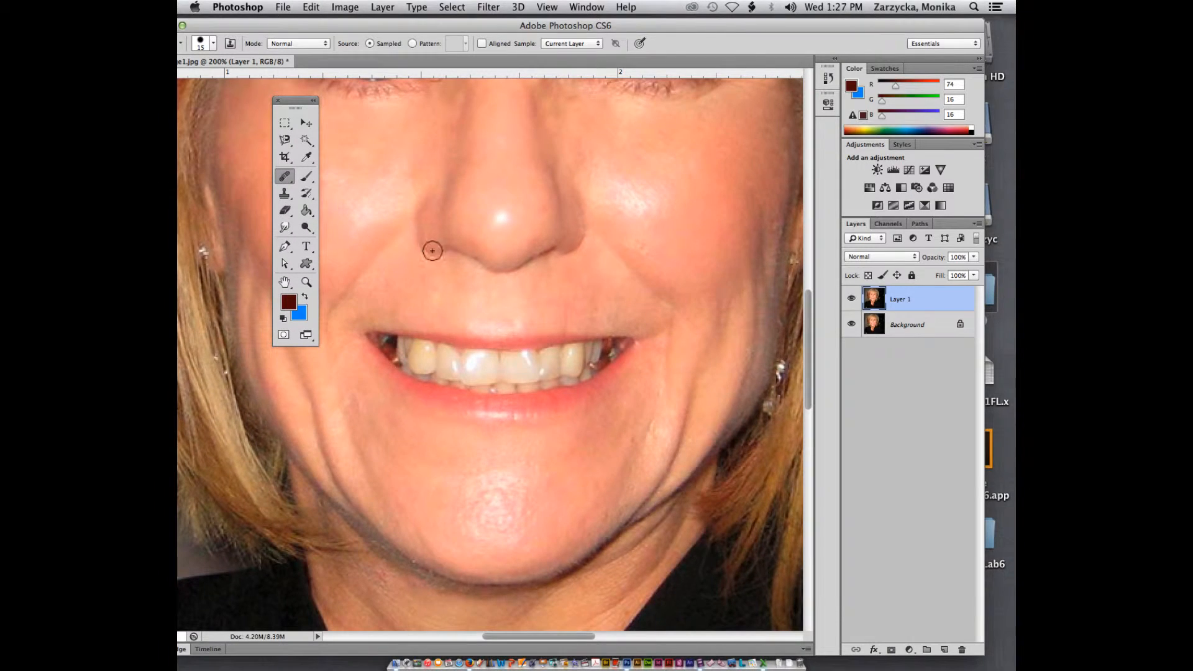
{"action": "left_click_drag", "start_coordinate": [581, 636], "coordinate": [604, 640]}
{"action": "scroll", "coordinate": [554, 336], "scroll_direction": "up", "scroll_amount": 5}
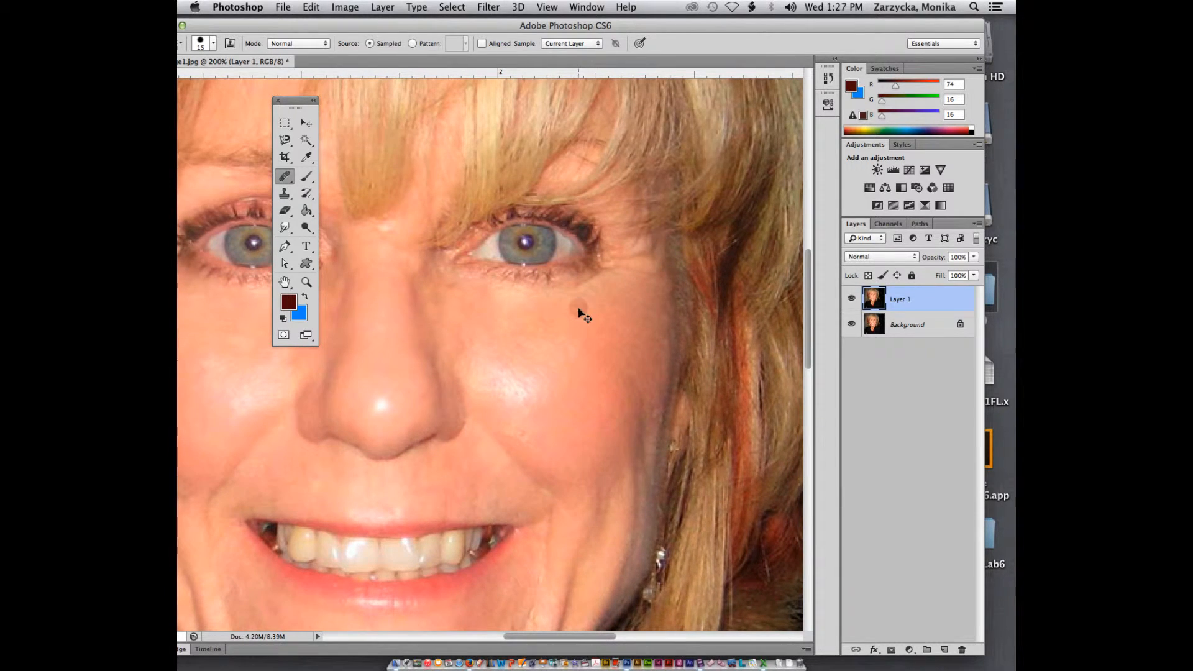
{"action": "left_click", "coordinate": [577, 306]}
{"action": "key", "text": "super+plus"}
{"action": "left_click", "coordinate": [597, 292]}
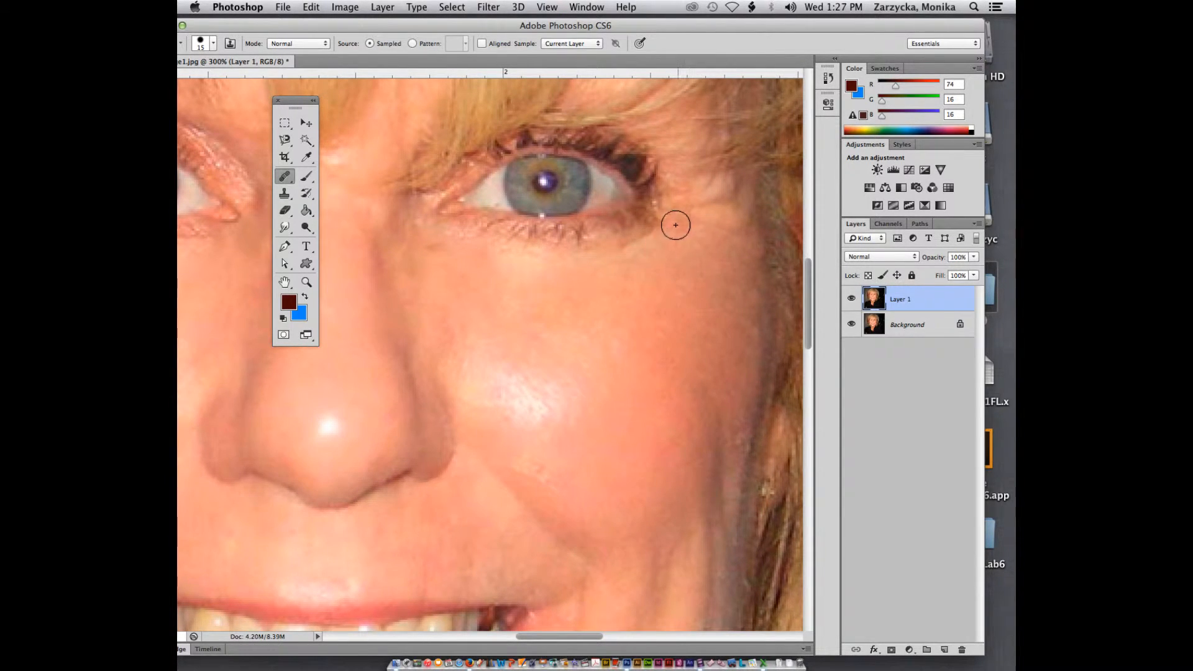
{"action": "left_click", "coordinate": [676, 226]}
{"action": "left_click", "coordinate": [623, 251]}
{"action": "left_click", "coordinate": [547, 258]}
{"action": "left_click", "coordinate": [564, 273], "text": "alt"}
{"action": "left_click_drag", "start_coordinate": [657, 239], "coordinate": [622, 257]}
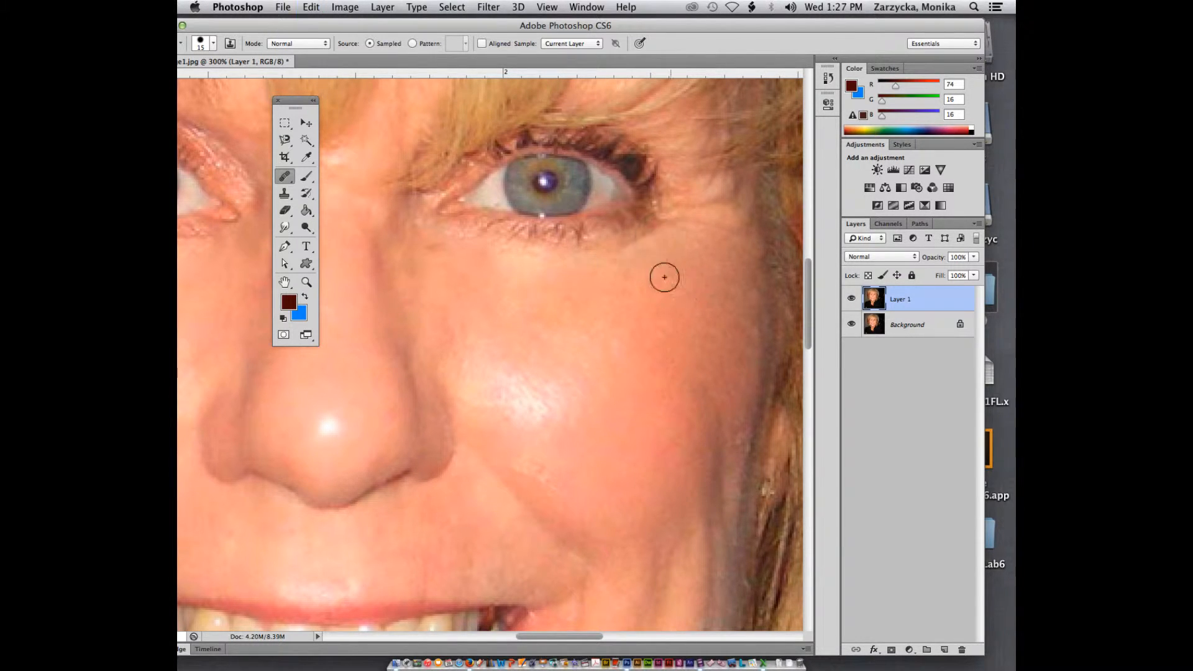
Heal the crow's feet to the right of the right eye, enlarging the brush to 20
{"action": "key", "text": "bracketleft"}
{"action": "mouse_move", "coordinate": [600, 261]}
{"action": "left_mouse_down"}
{"action": "mouse_move", "coordinate": [639, 267]}
{"action": "mouse_move", "coordinate": [652, 235]}
{"action": "left_mouse_up"}
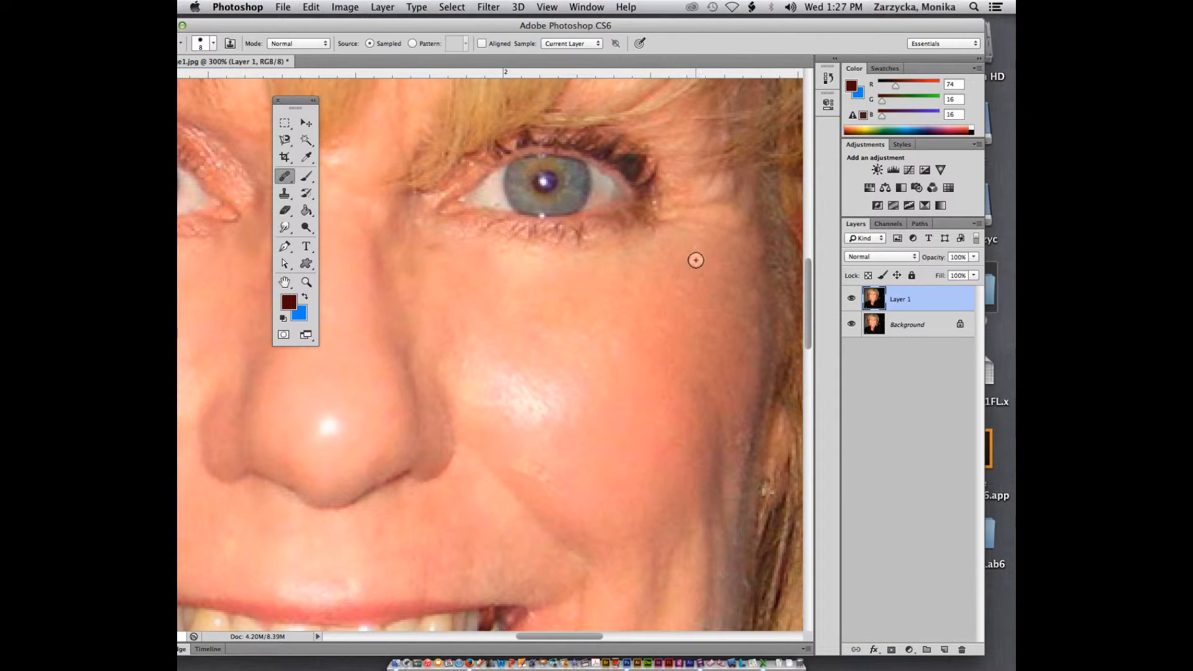
{"action": "key", "text": "bracketright"}
{"action": "key", "text": "bracketright"}
{"action": "key", "text": "bracketright"}
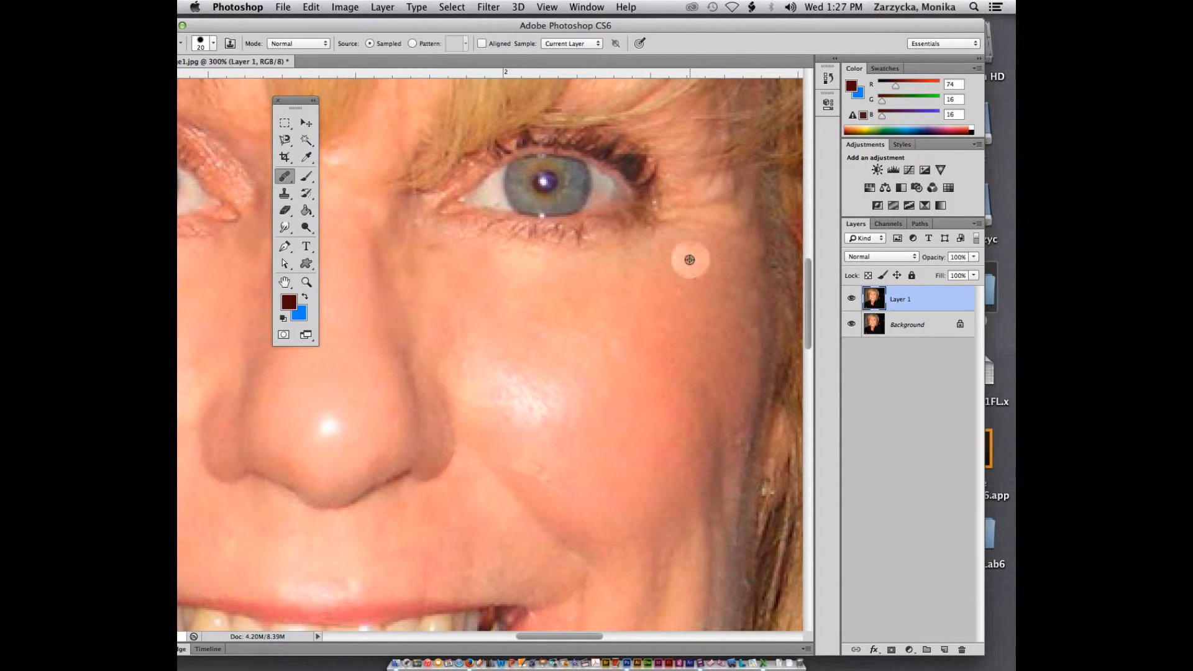
{"action": "mouse_move", "coordinate": [692, 229]}
{"action": "left_mouse_down"}
{"action": "mouse_move", "coordinate": [702, 199]}
{"action": "mouse_move", "coordinate": [748, 288]}
{"action": "mouse_move", "coordinate": [706, 295]}
{"action": "mouse_move", "coordinate": [690, 219]}
{"action": "mouse_move", "coordinate": [721, 148]}
{"action": "mouse_move", "coordinate": [697, 173]}
{"action": "mouse_move", "coordinate": [675, 247]}
{"action": "mouse_move", "coordinate": [689, 188]}
{"action": "mouse_move", "coordinate": [728, 223]}
{"action": "mouse_move", "coordinate": [752, 280]}
{"action": "mouse_move", "coordinate": [732, 199]}
{"action": "left_mouse_up"}
{"action": "left_click", "coordinate": [736, 241], "text": "alt"}
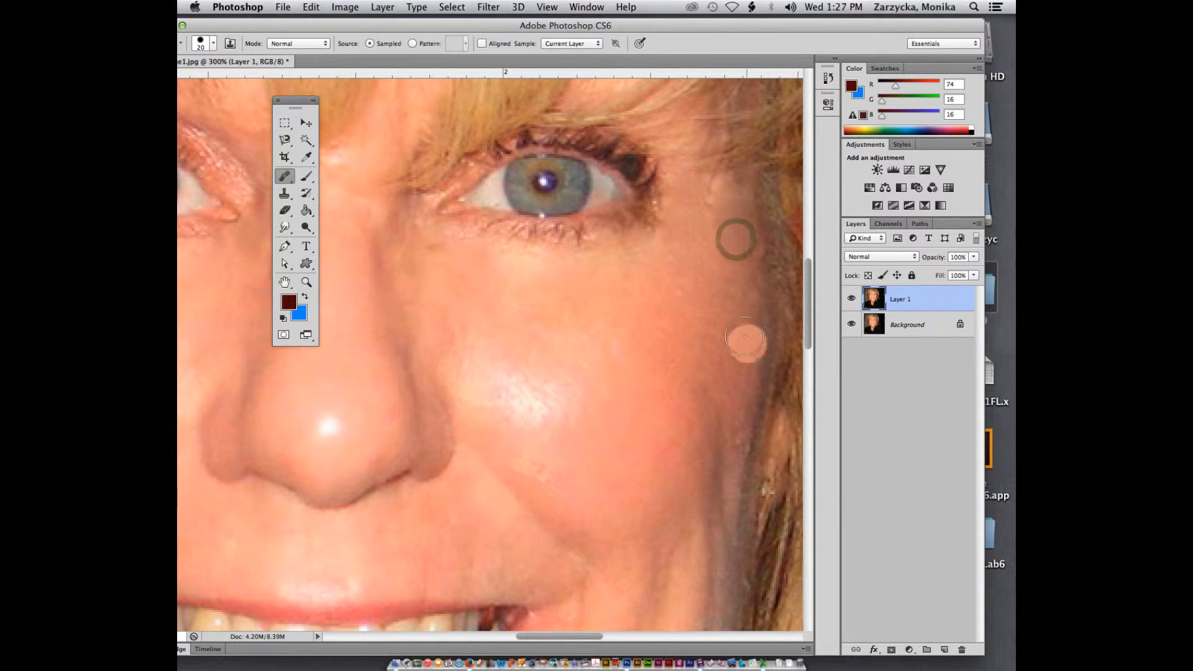
{"action": "mouse_move", "coordinate": [720, 260]}
{"action": "left_mouse_down"}
{"action": "mouse_move", "coordinate": [733, 177]}
{"action": "mouse_move", "coordinate": [700, 159]}
{"action": "left_mouse_up"}
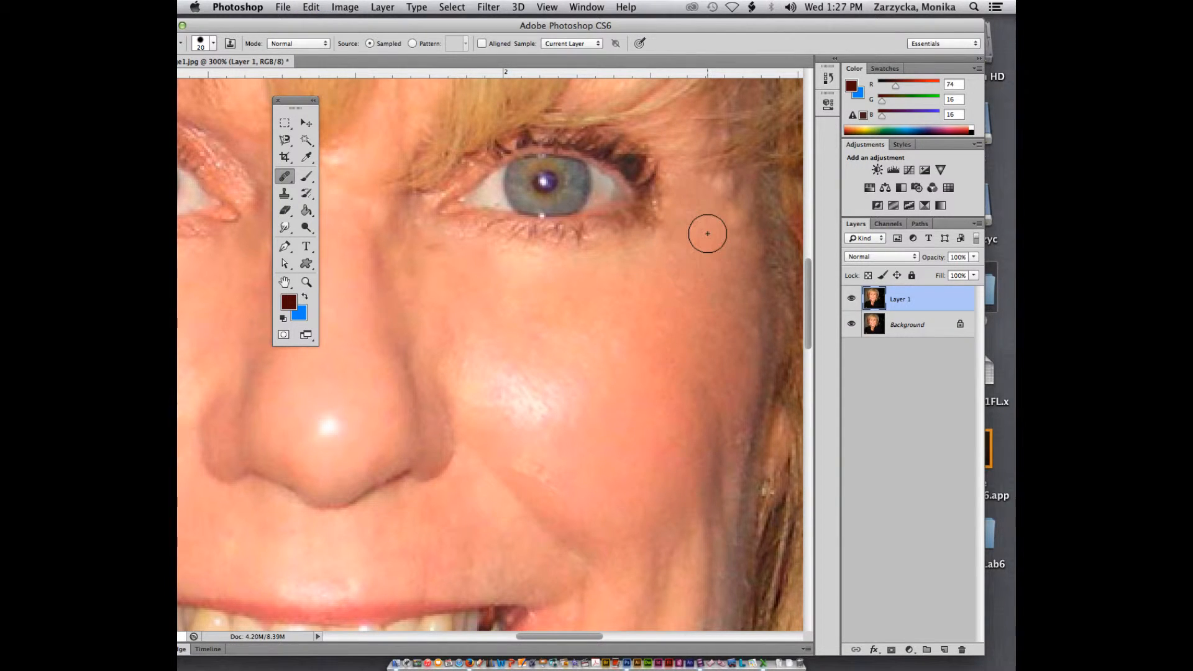
Set the brush size to 15 and heal the remaining line at the right eye's outer corner
{"action": "key", "text": "bracketleft"}
{"action": "key", "text": "bracketright"}
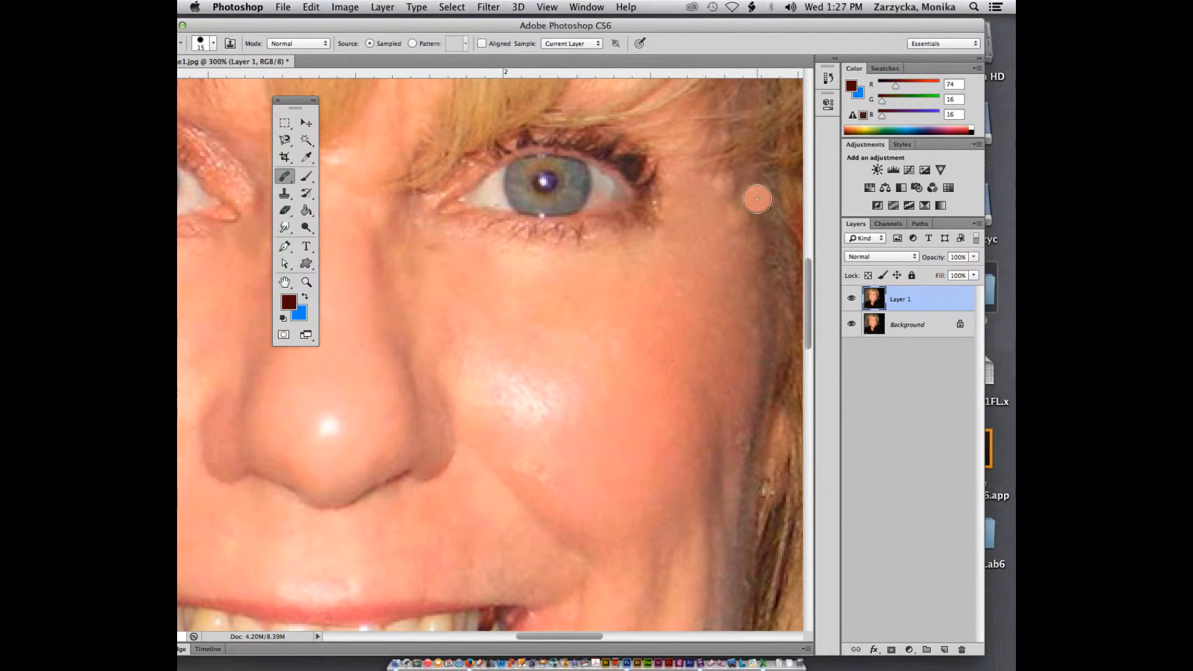
{"action": "left_click", "coordinate": [726, 209], "text": "alt"}
{"action": "mouse_move", "coordinate": [718, 190]}
{"action": "left_mouse_down"}
{"action": "mouse_move", "coordinate": [732, 227]}
{"action": "mouse_move", "coordinate": [719, 193]}
{"action": "left_mouse_up"}
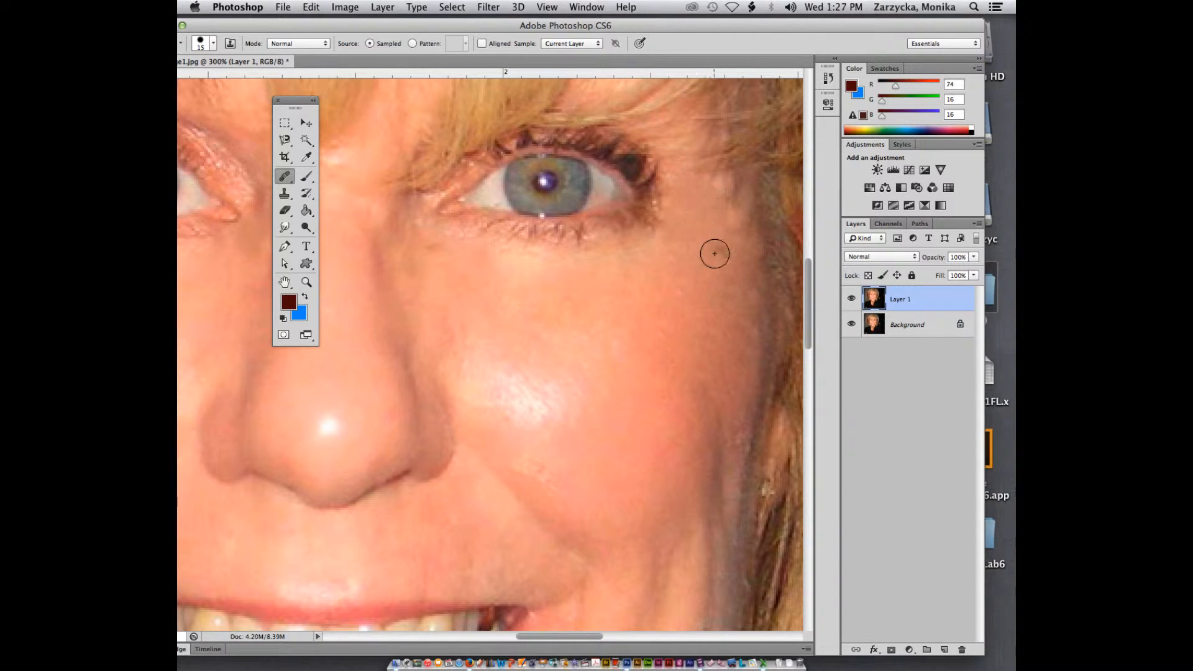
Switch to the Patch Tool and patch the area beside the right eye's outer corner
{"action": "left_click", "coordinate": [285, 180]}
{"action": "left_click", "coordinate": [323, 196]}
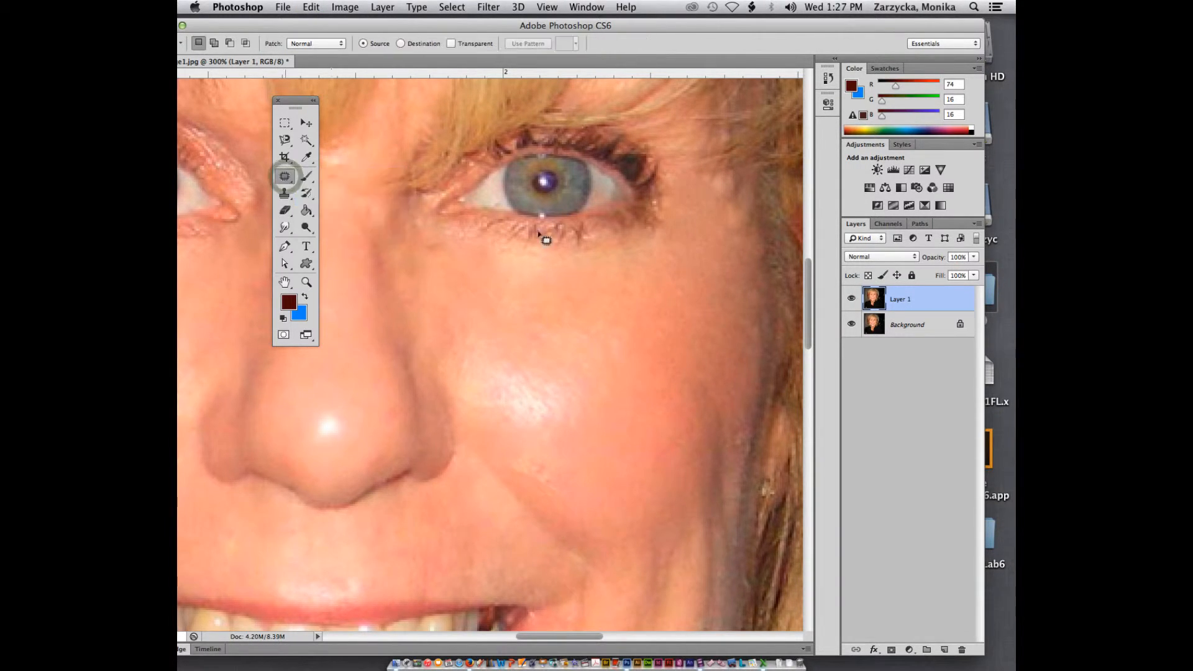
{"action": "mouse_move", "coordinate": [704, 175]}
{"action": "left_mouse_down"}
{"action": "mouse_move", "coordinate": [738, 258]}
{"action": "mouse_move", "coordinate": [747, 265]}
{"action": "mouse_move", "coordinate": [758, 247]}
{"action": "mouse_move", "coordinate": [744, 187]}
{"action": "mouse_move", "coordinate": [718, 169]}
{"action": "mouse_move", "coordinate": [694, 277]}
{"action": "left_mouse_up"}
{"action": "left_click", "coordinate": [729, 270]}
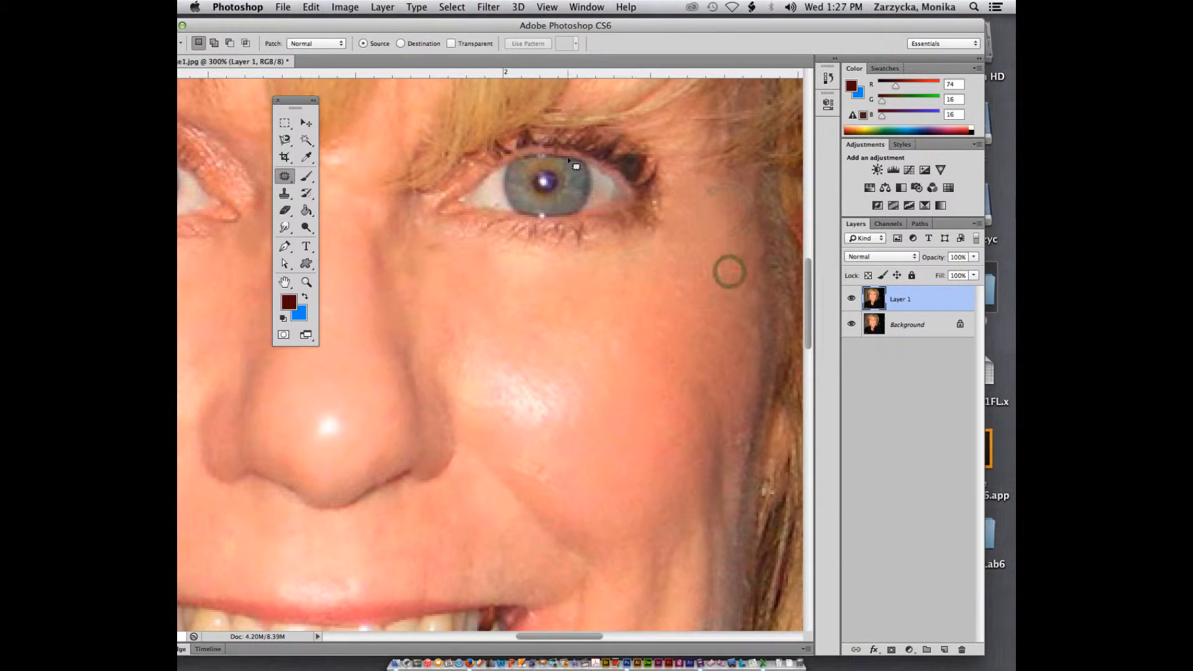
{"action": "left_click", "coordinate": [288, 179]}
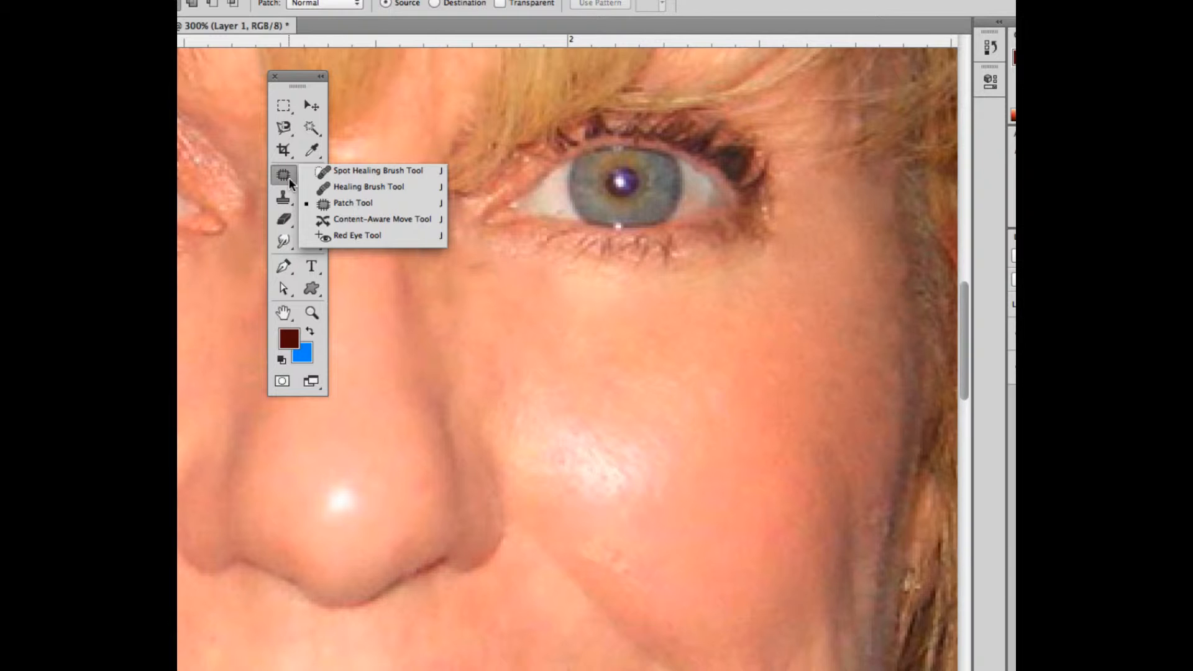
{"action": "left_click", "coordinate": [284, 179]}
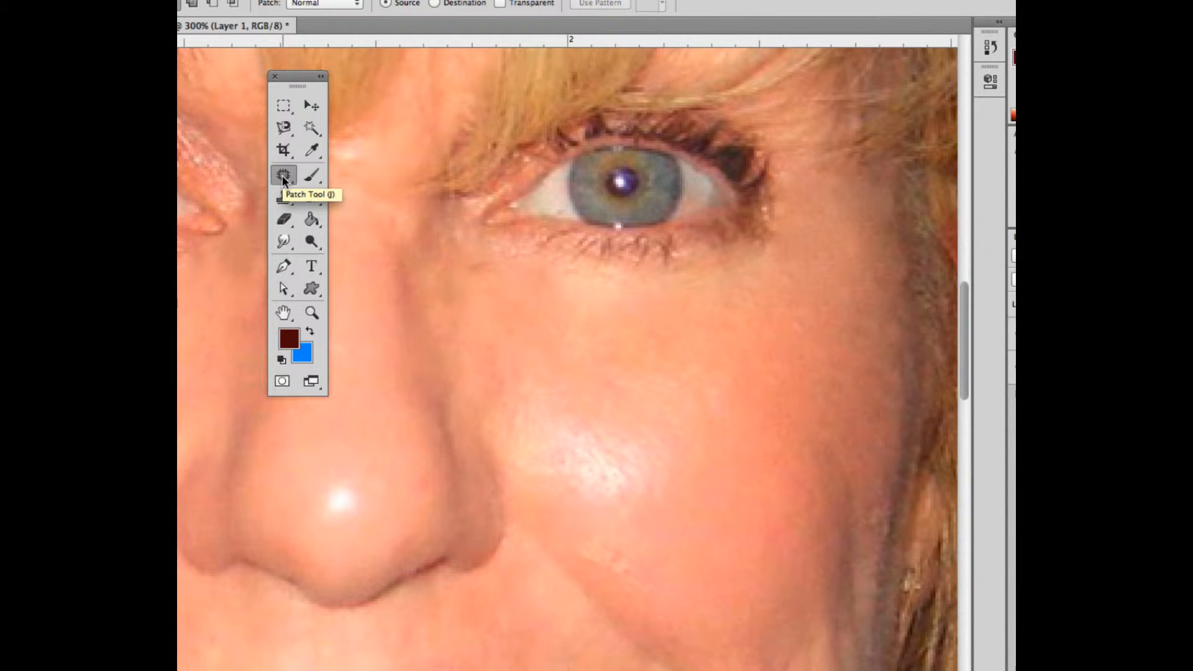
Heal the smile line on the right cheek with the Spot Healing Brush at 200% magnification
{"action": "key", "text": "super+minus"}
{"action": "key", "text": "super+minus"}
{"action": "key", "text": "super+minus"}
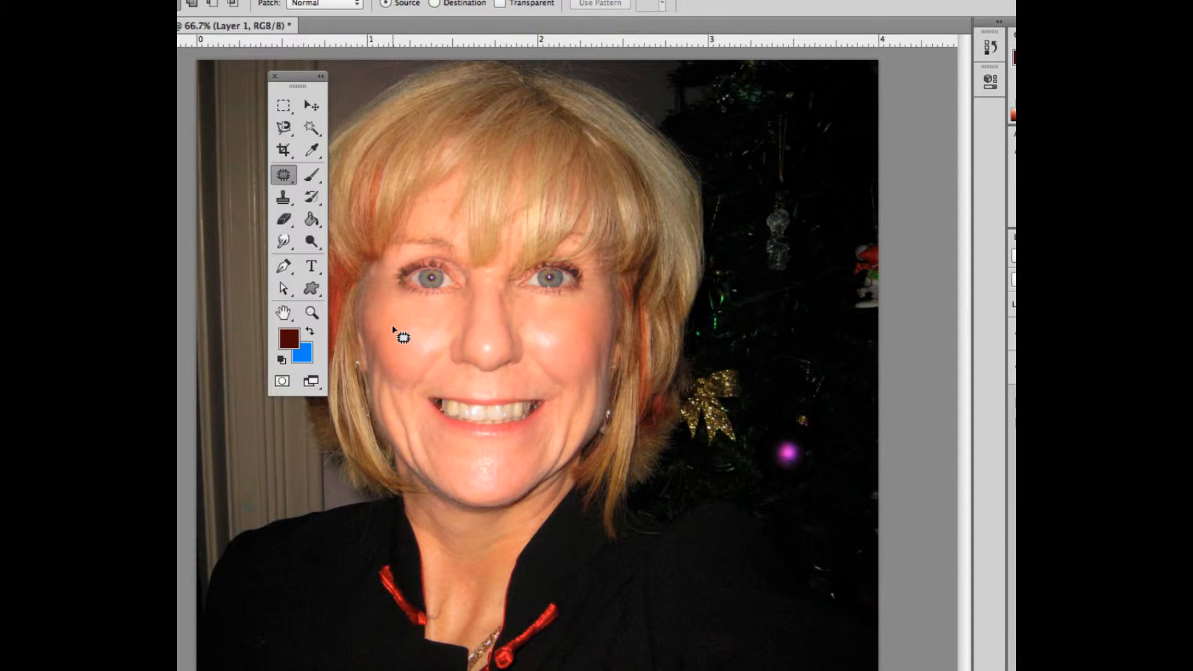
{"action": "key", "text": "super+equal"}
{"action": "key", "text": "super+equal"}
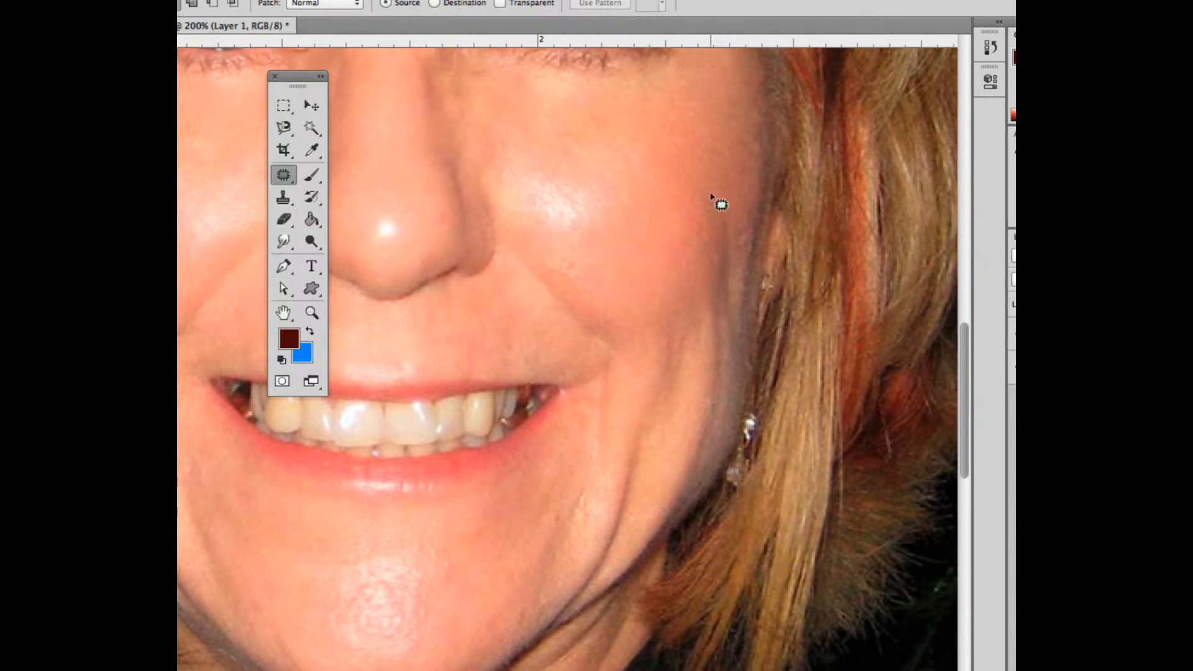
{"action": "left_click", "coordinate": [284, 175]}
{"action": "left_click", "coordinate": [333, 177]}
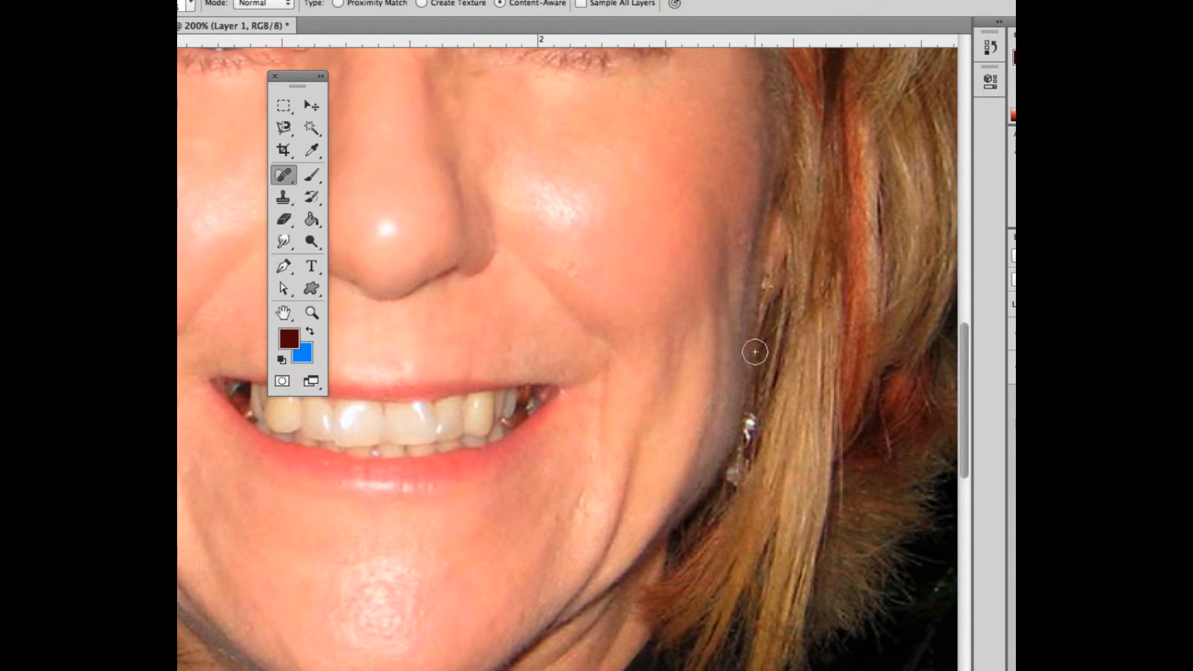
{"action": "left_click_drag", "start_coordinate": [720, 230], "coordinate": [720, 307]}
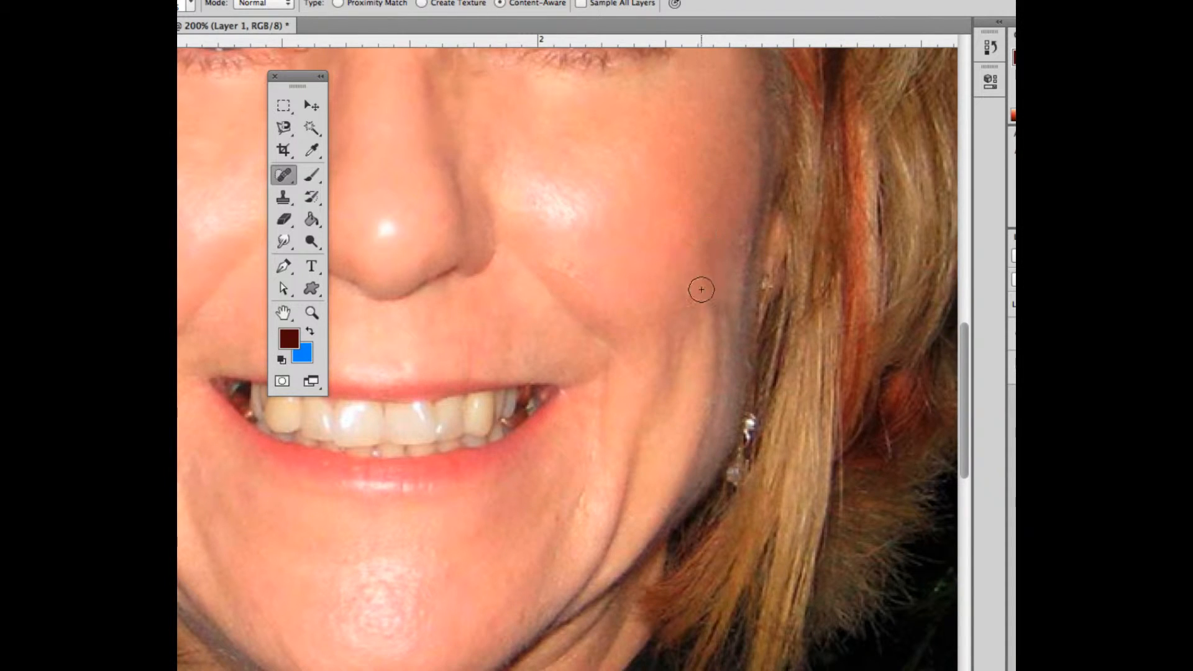
{"action": "left_click_drag", "start_coordinate": [701, 289], "coordinate": [717, 430]}
{"action": "left_click_drag", "start_coordinate": [714, 300], "coordinate": [732, 389]}
{"action": "left_click_drag", "start_coordinate": [288, 174], "coordinate": [348, 186]}
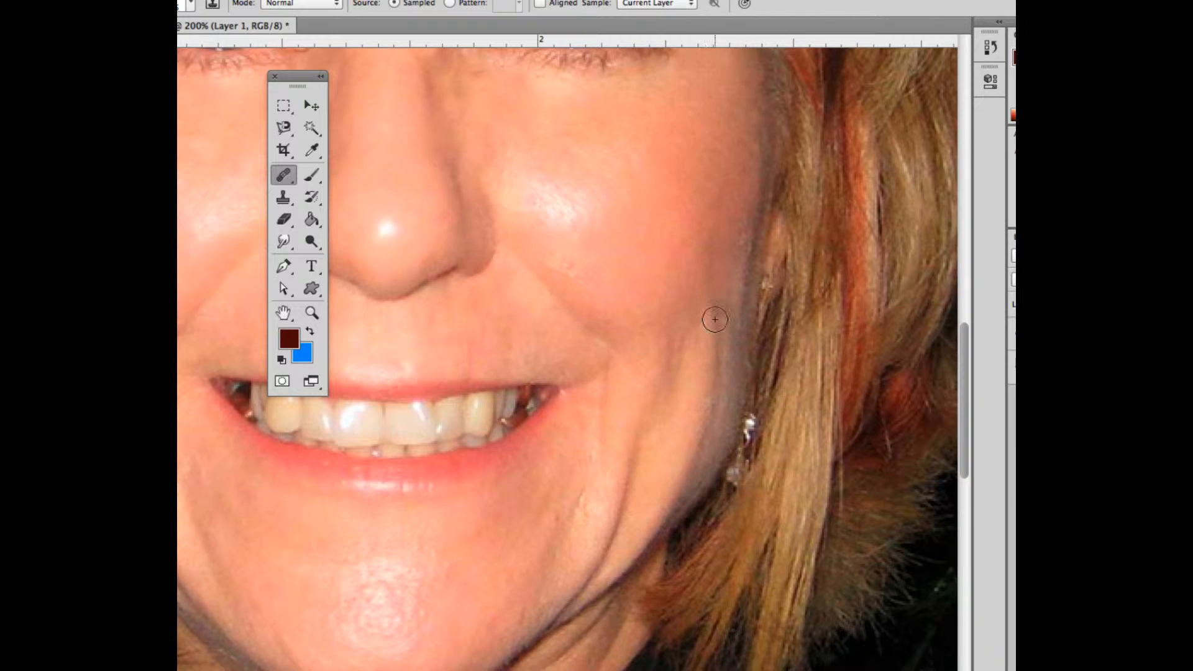
{"action": "left_click_drag", "start_coordinate": [715, 319], "coordinate": [714, 349]}
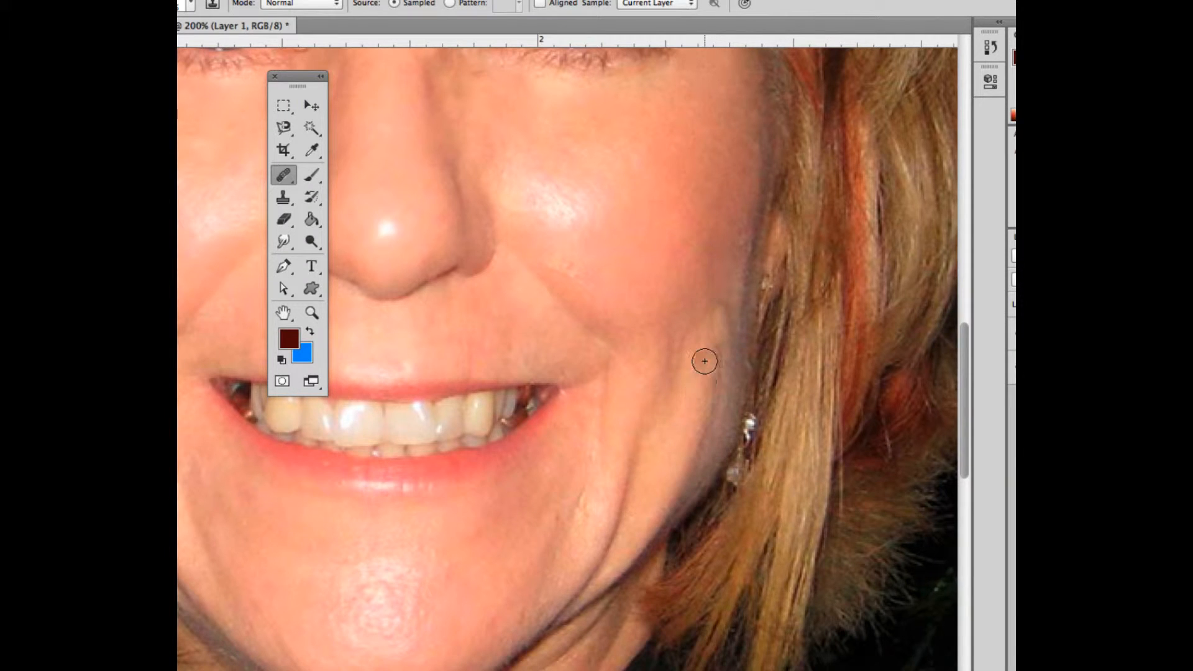
{"action": "key", "text": "super+z"}
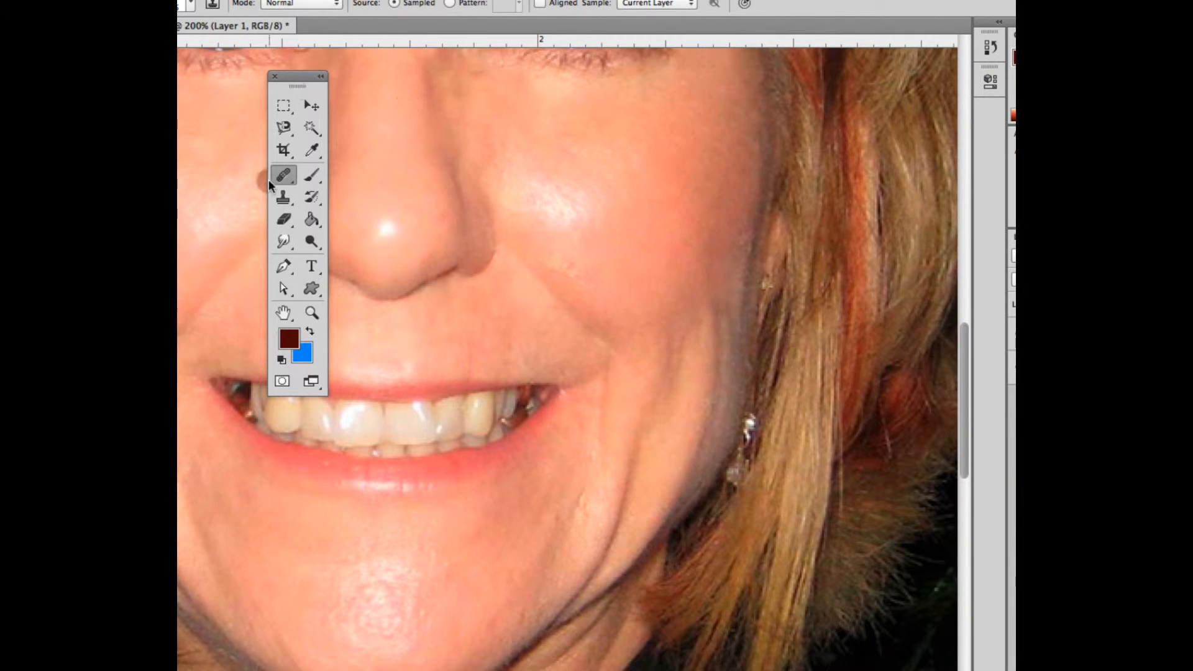
Patch the smile line on the right cheek with the Patch Tool, deselecting after each patch
{"action": "left_click_drag", "start_coordinate": [290, 173], "coordinate": [373, 199]}
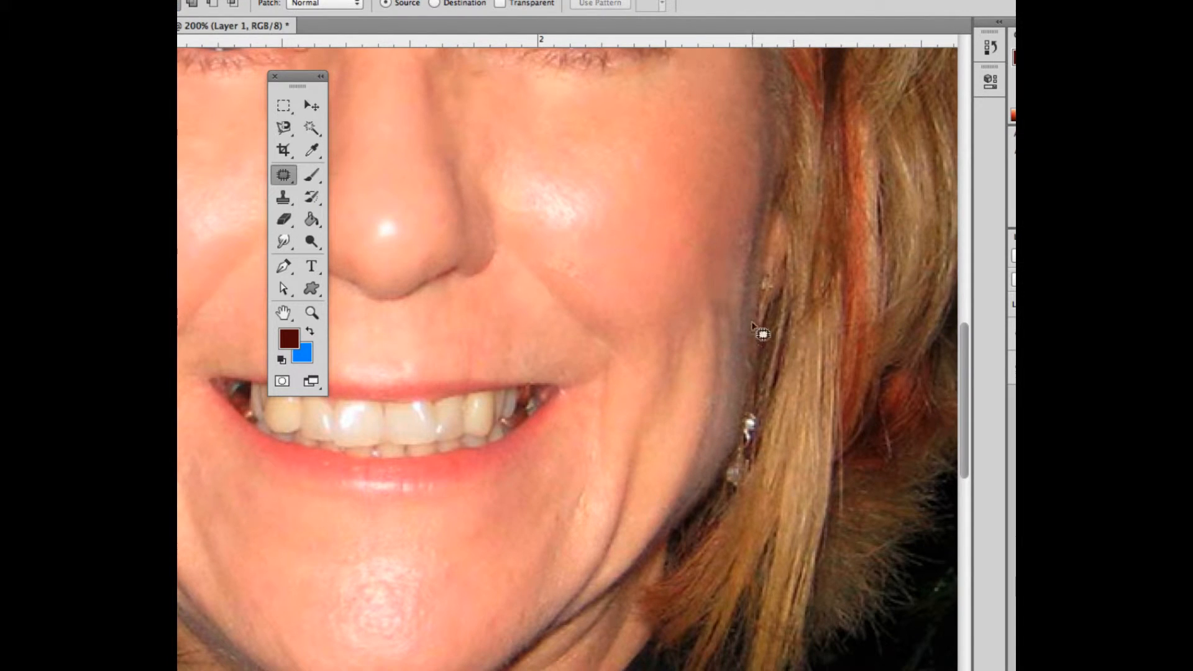
{"action": "mouse_move", "coordinate": [720, 298]}
{"action": "left_mouse_down"}
{"action": "mouse_move", "coordinate": [705, 393]}
{"action": "mouse_move", "coordinate": [718, 402]}
{"action": "mouse_move", "coordinate": [731, 378]}
{"action": "mouse_move", "coordinate": [729, 301]}
{"action": "mouse_move", "coordinate": [717, 274]}
{"action": "mouse_move", "coordinate": [700, 285]}
{"action": "mouse_move", "coordinate": [699, 313]}
{"action": "mouse_move", "coordinate": [708, 281]}
{"action": "left_mouse_up"}
{"action": "left_click_drag", "start_coordinate": [715, 334], "coordinate": [706, 194]}
{"action": "key", "text": "super+d"}
{"action": "mouse_move", "coordinate": [654, 365]}
{"action": "left_mouse_down"}
{"action": "mouse_move", "coordinate": [674, 387]}
{"action": "mouse_move", "coordinate": [703, 345]}
{"action": "mouse_move", "coordinate": [705, 319]}
{"action": "mouse_move", "coordinate": [677, 314]}
{"action": "mouse_move", "coordinate": [669, 259]}
{"action": "left_mouse_up"}
{"action": "key", "text": "ctrl+d"}
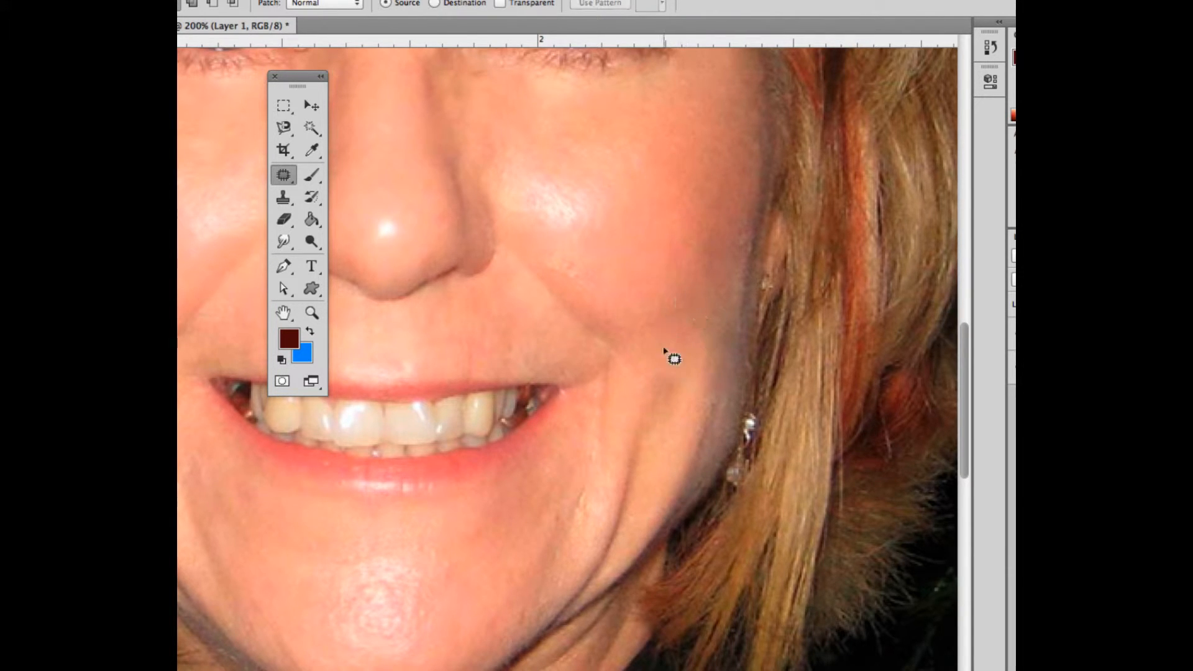
{"action": "key", "text": "ctrl+minus"}
{"action": "key", "text": "ctrl+minus"}
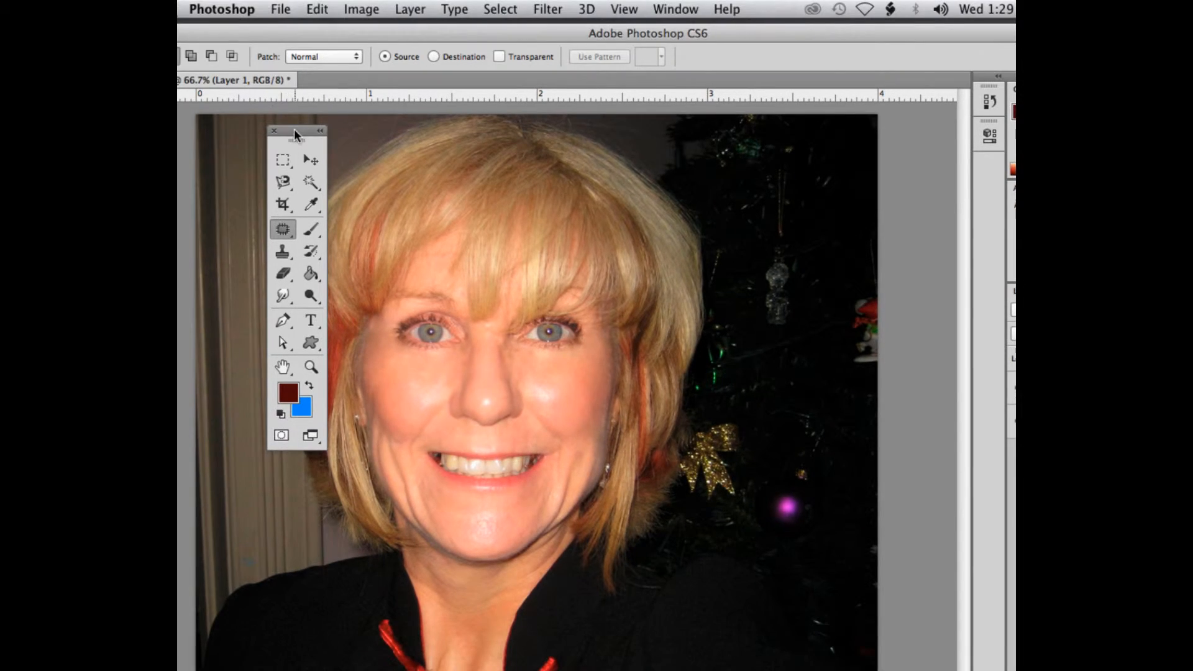
{"action": "left_click_drag", "start_coordinate": [293, 128], "coordinate": [238, 128]}
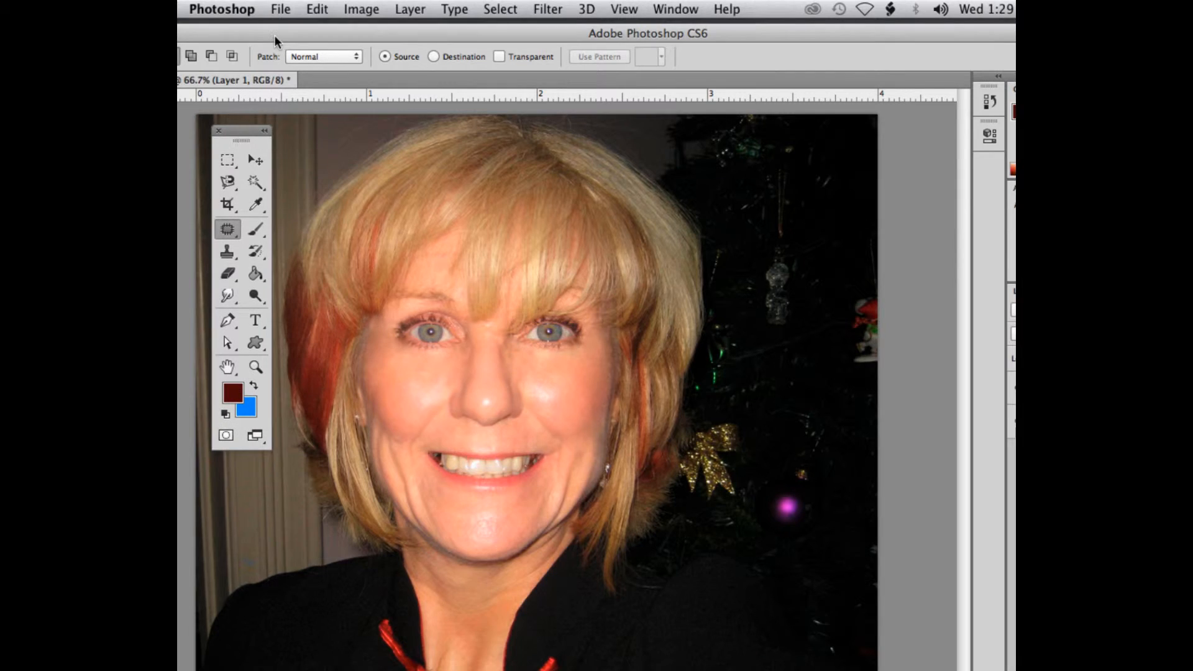
{"action": "left_click_drag", "start_coordinate": [274, 35], "coordinate": [329, 37]}
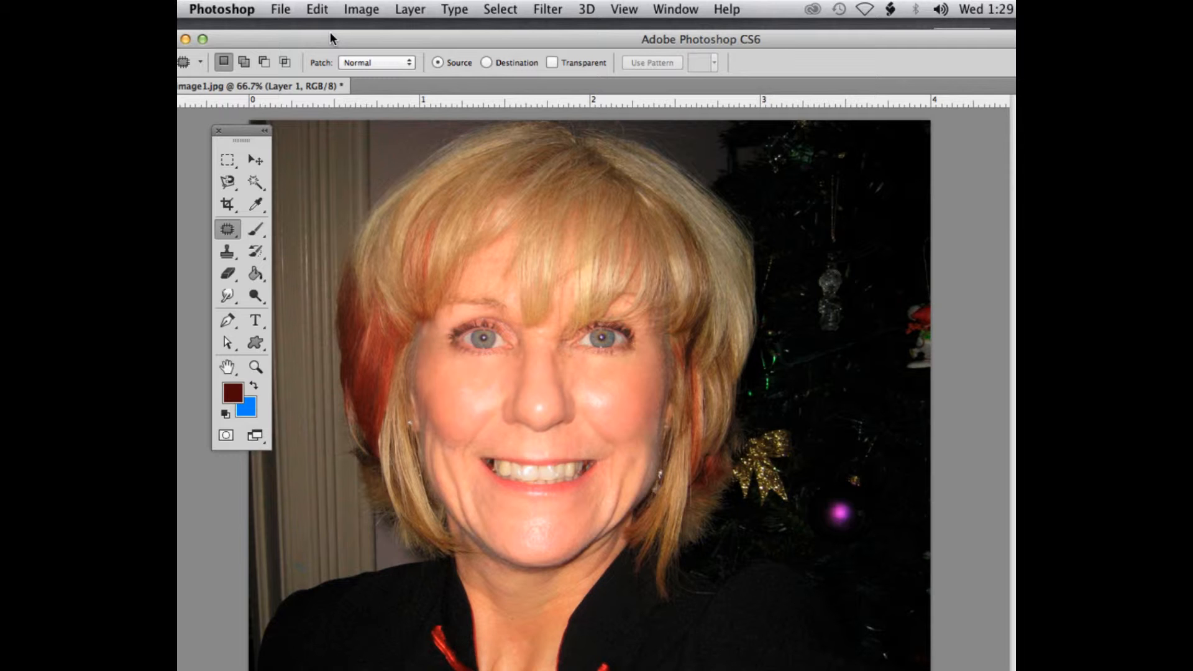
{"action": "key", "text": "super+equal"}
{"action": "key", "text": "super+equal"}
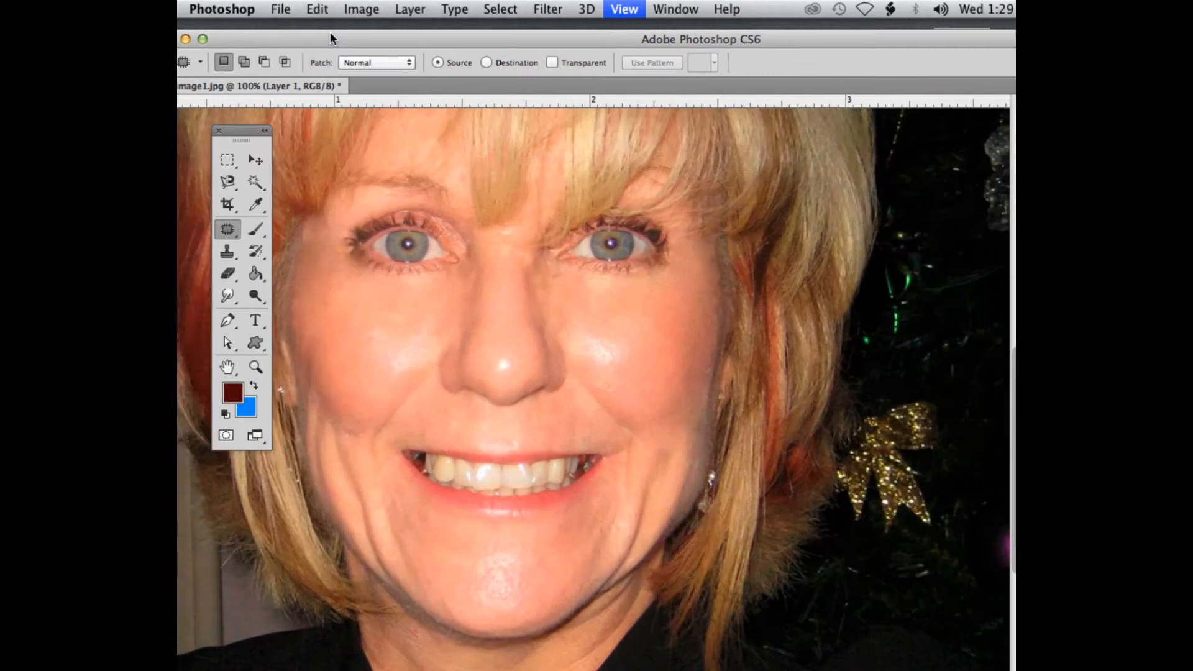
{"action": "left_click_drag", "start_coordinate": [394, 43], "coordinate": [562, 26]}
{"action": "scroll", "coordinate": [497, 236], "scroll_direction": "down", "scroll_amount": 3}
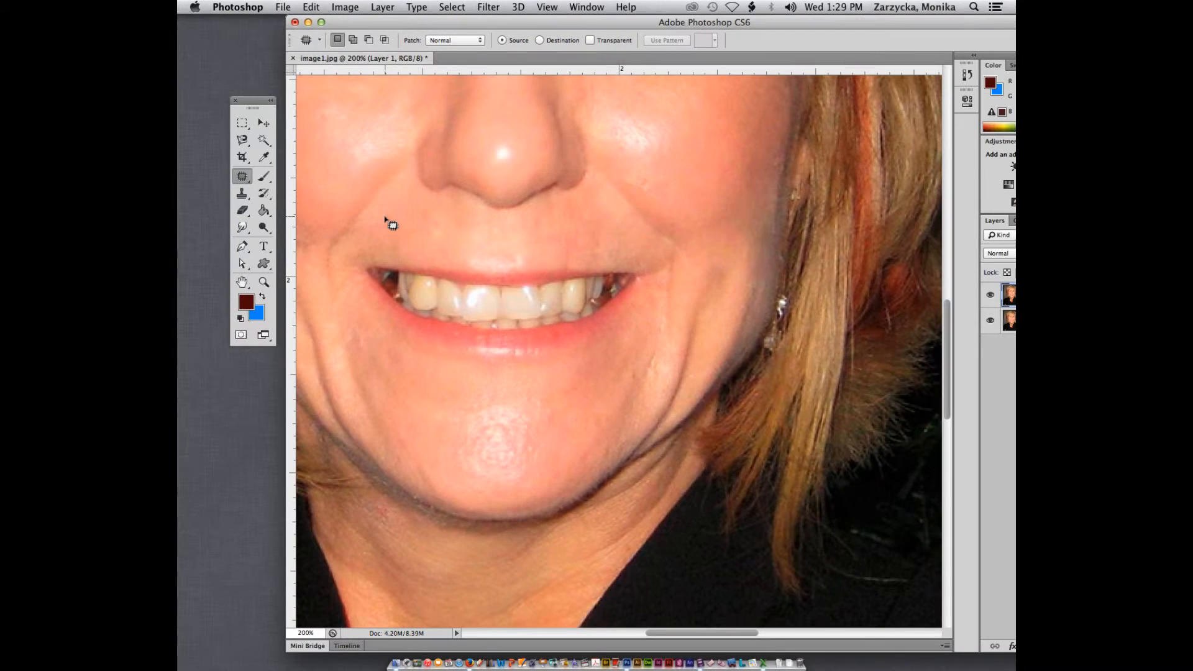
{"action": "left_click_drag", "start_coordinate": [665, 634], "coordinate": [612, 633]}
{"action": "left_click_drag", "start_coordinate": [763, 23], "coordinate": [639, 27]}
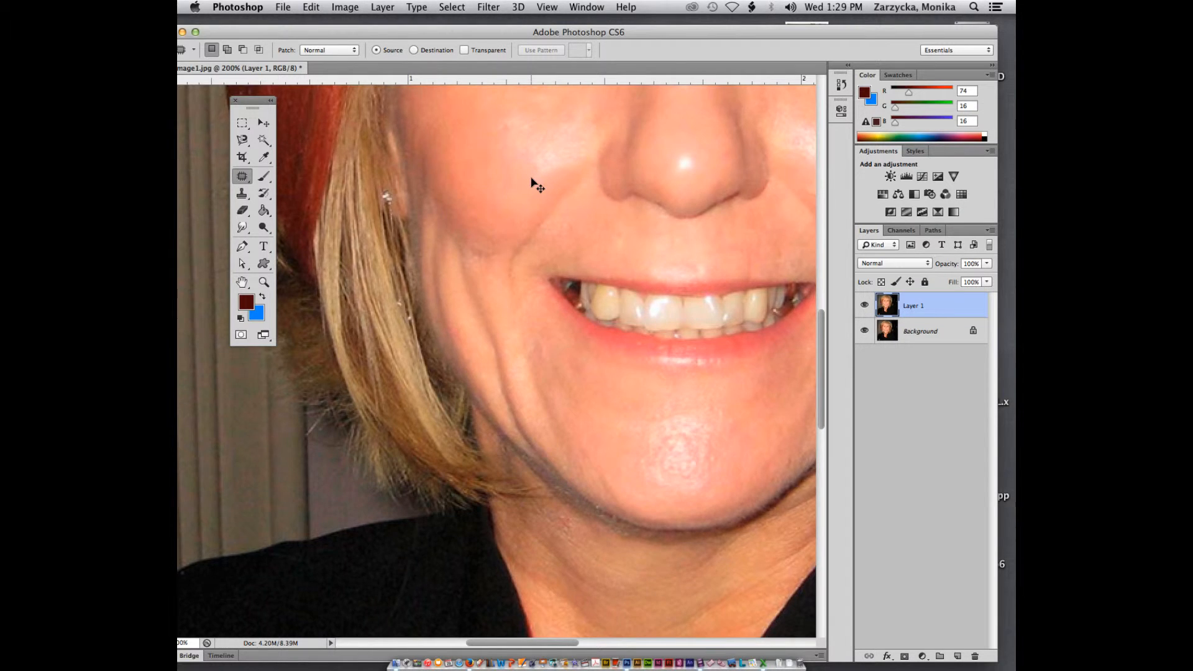
Patch the smile lines on the left cheek beside the hair with the Patch Tool
{"action": "key", "text": "super+equal"}
{"action": "scroll", "coordinate": [539, 164], "scroll_direction": "up", "scroll_amount": 5}
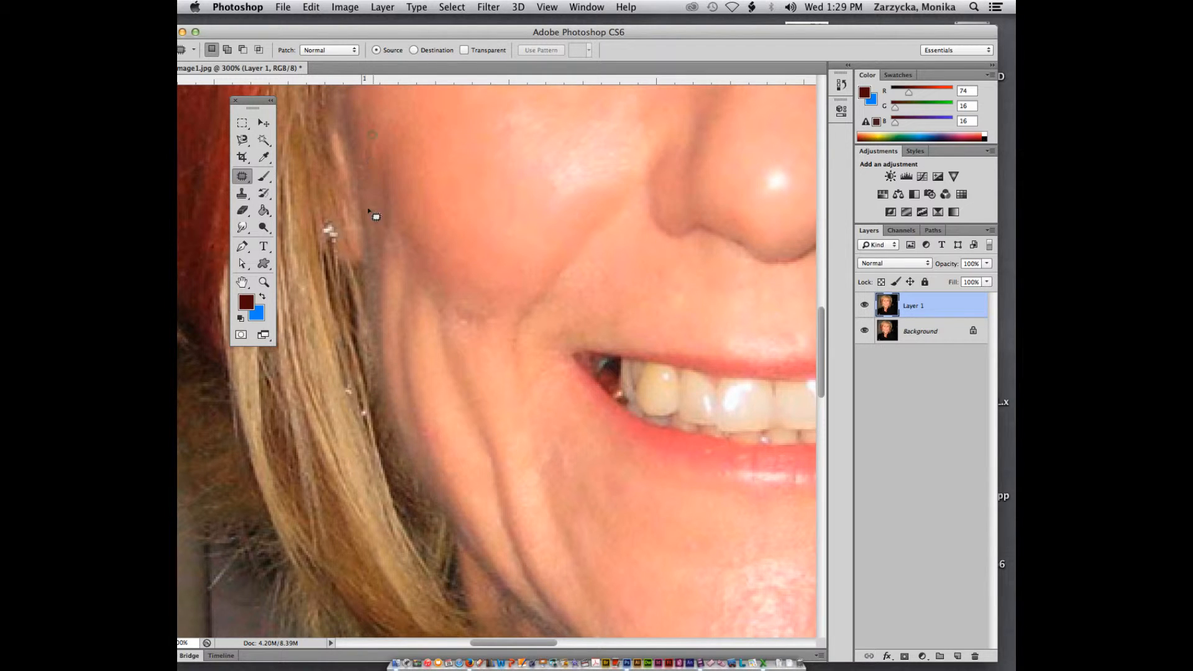
{"action": "left_click_drag", "start_coordinate": [376, 216], "coordinate": [426, 187]}
{"action": "left_click", "coordinate": [451, 186]}
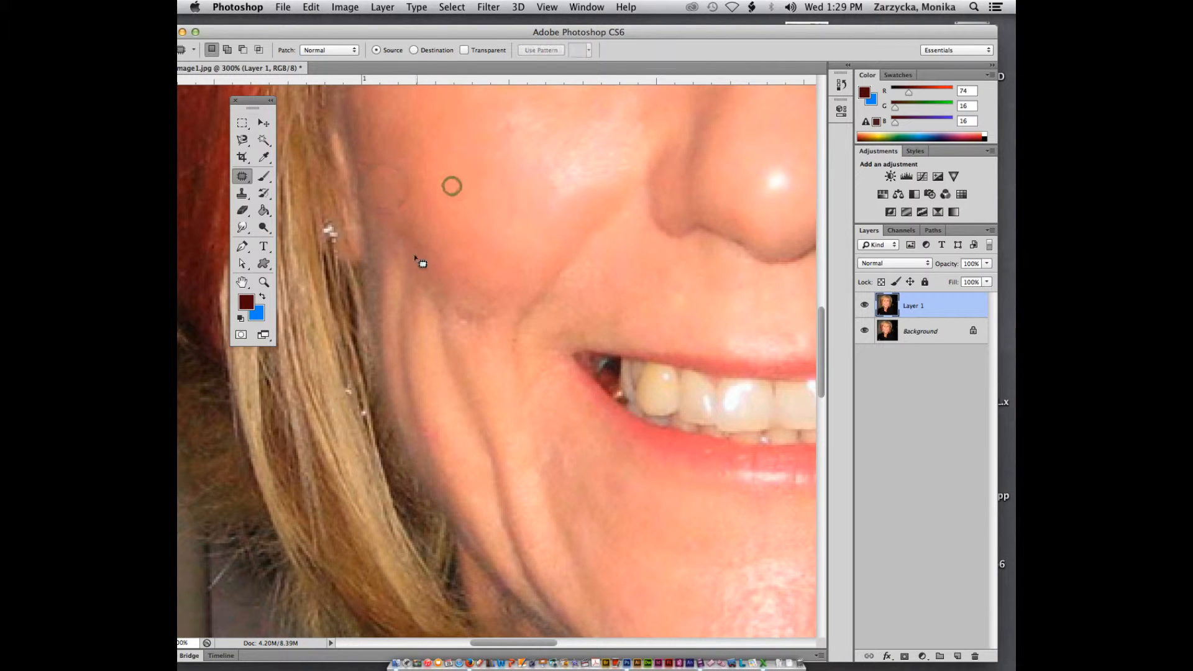
{"action": "mouse_move", "coordinate": [386, 223]}
{"action": "left_mouse_down"}
{"action": "mouse_move", "coordinate": [377, 269]}
{"action": "mouse_move", "coordinate": [404, 321]}
{"action": "mouse_move", "coordinate": [417, 236]}
{"action": "mouse_move", "coordinate": [390, 217]}
{"action": "left_mouse_up"}
{"action": "left_click_drag", "start_coordinate": [401, 259], "coordinate": [402, 161]}
{"action": "left_click", "coordinate": [429, 181]}
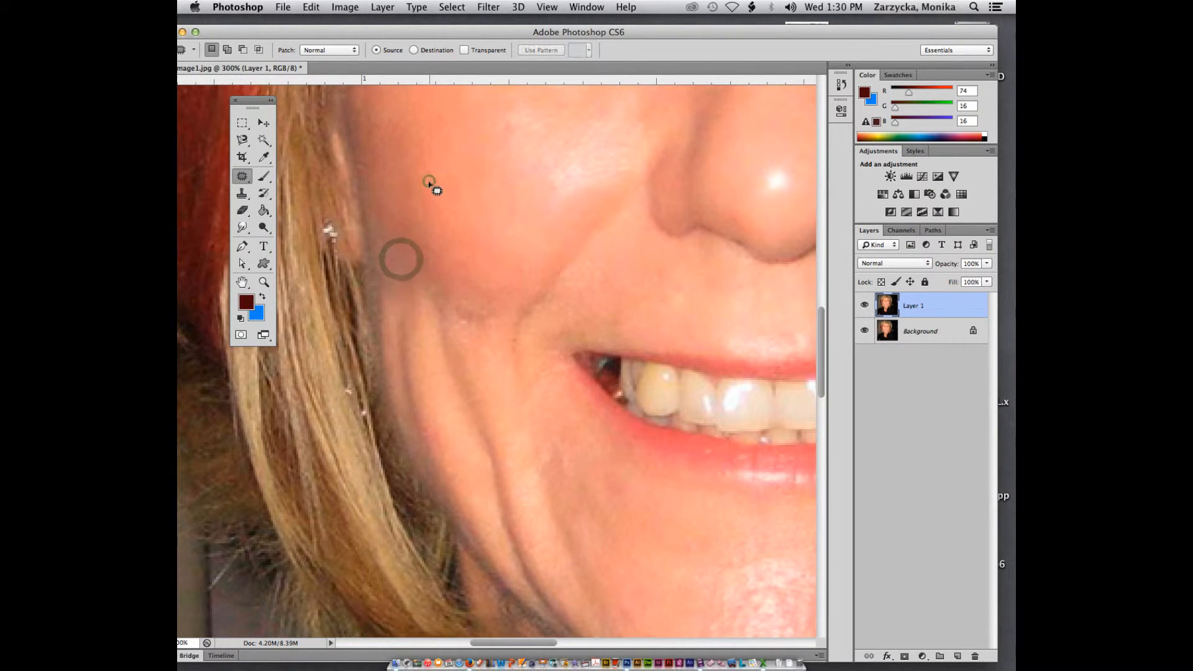
{"action": "key", "text": "super+minus"}
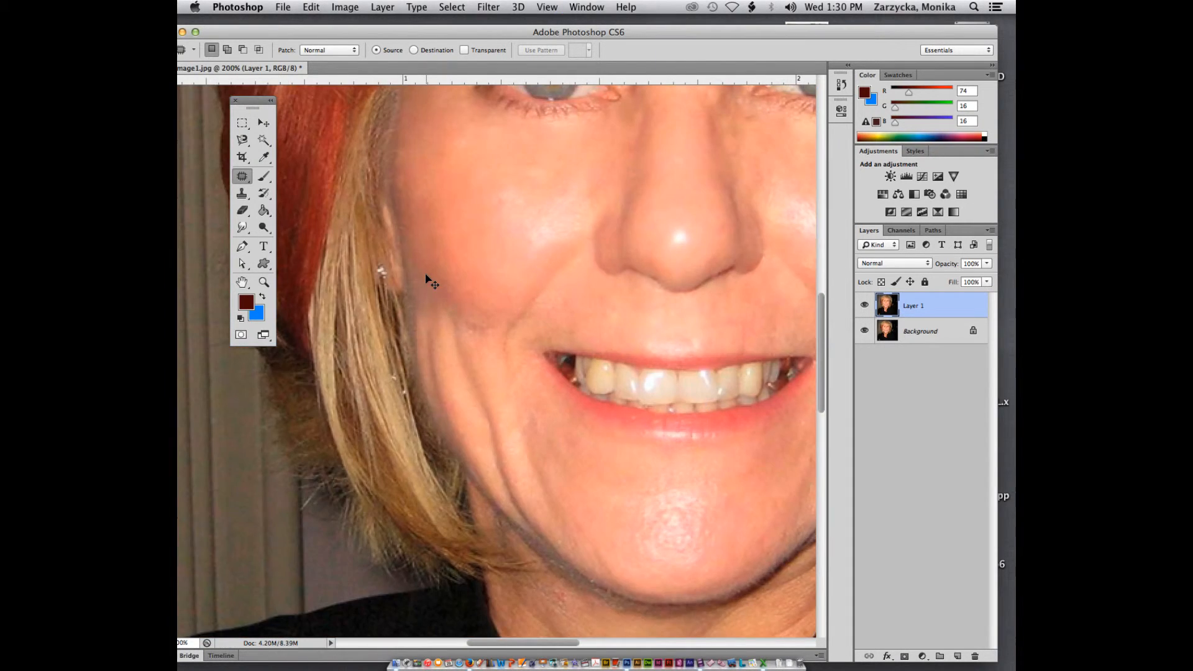
{"action": "key", "text": "super+minus"}
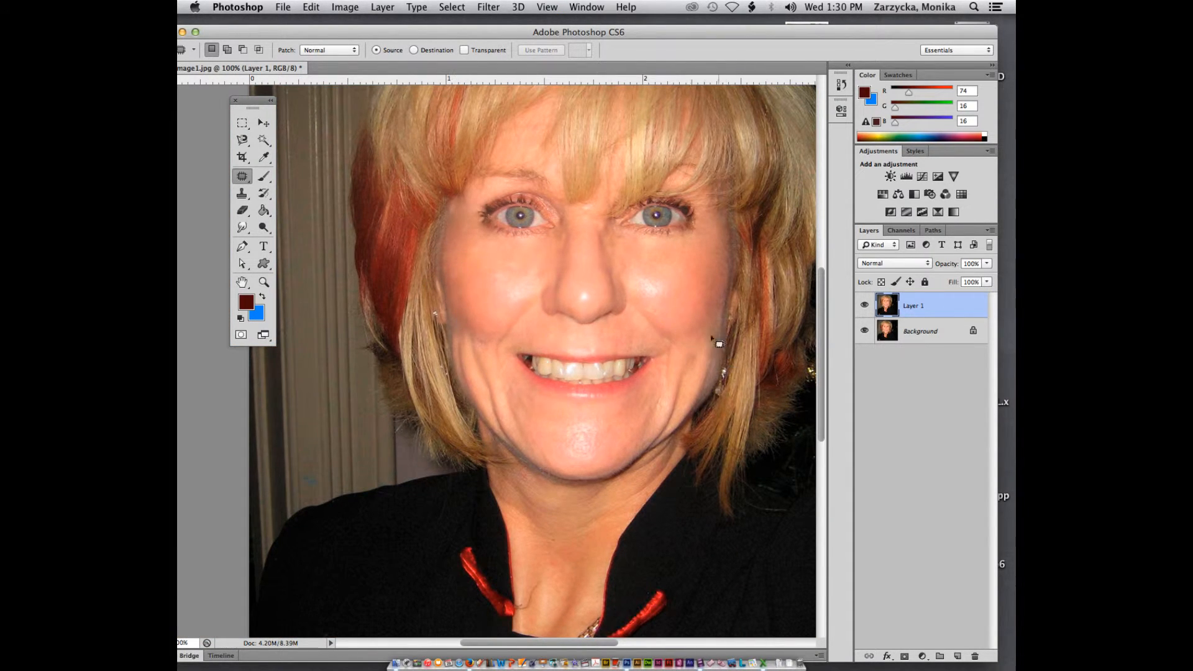
{"action": "mouse_move", "coordinate": [469, 331]}
{"action": "left_mouse_down"}
{"action": "mouse_move", "coordinate": [488, 343]}
{"action": "mouse_move", "coordinate": [476, 329]}
{"action": "mouse_move", "coordinate": [495, 301]}
{"action": "left_mouse_up"}
{"action": "left_click", "coordinate": [497, 296]}
Examine the skin below both eyes at higher magnification
{"action": "key", "text": "super+plus"}
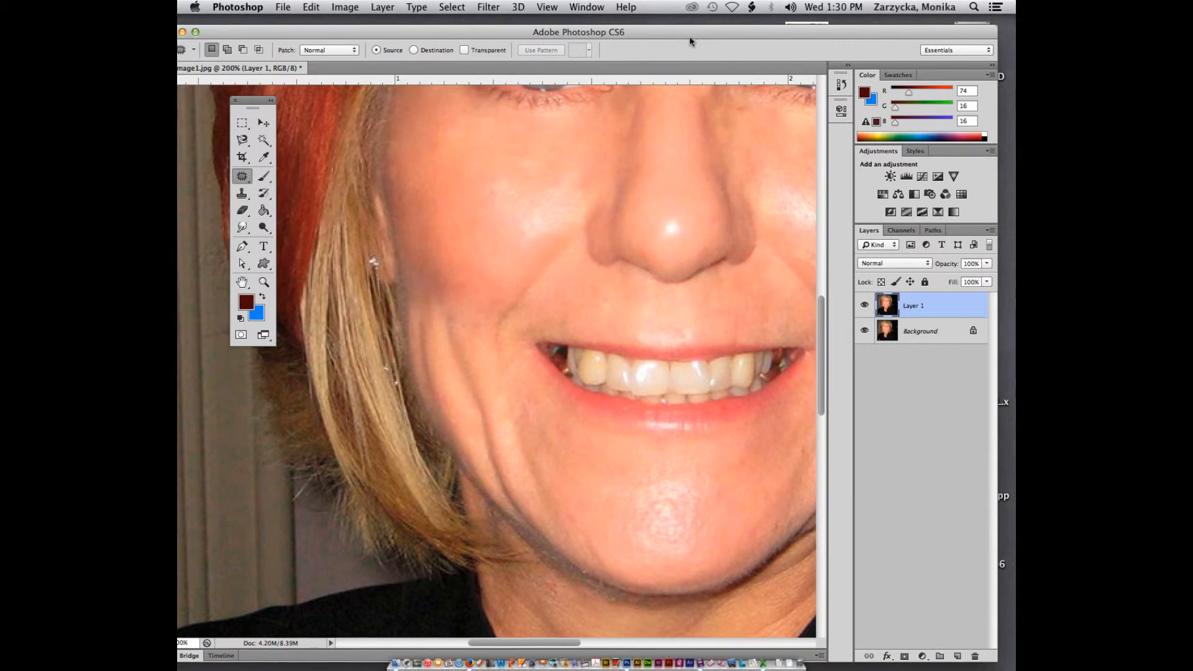
{"action": "left_click_drag", "start_coordinate": [688, 36], "coordinate": [603, 36]}
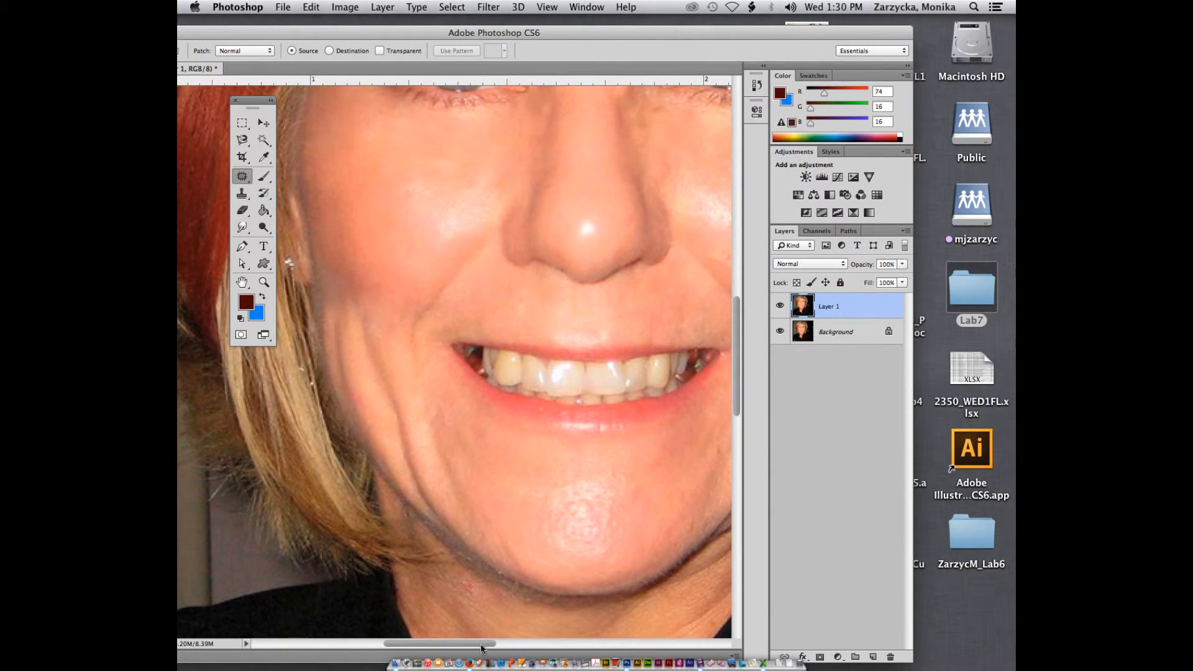
{"action": "scroll", "coordinate": [481, 646], "scroll_direction": "right", "scroll_amount": 3}
{"action": "scroll", "coordinate": [520, 365], "scroll_direction": "up", "scroll_amount": 5}
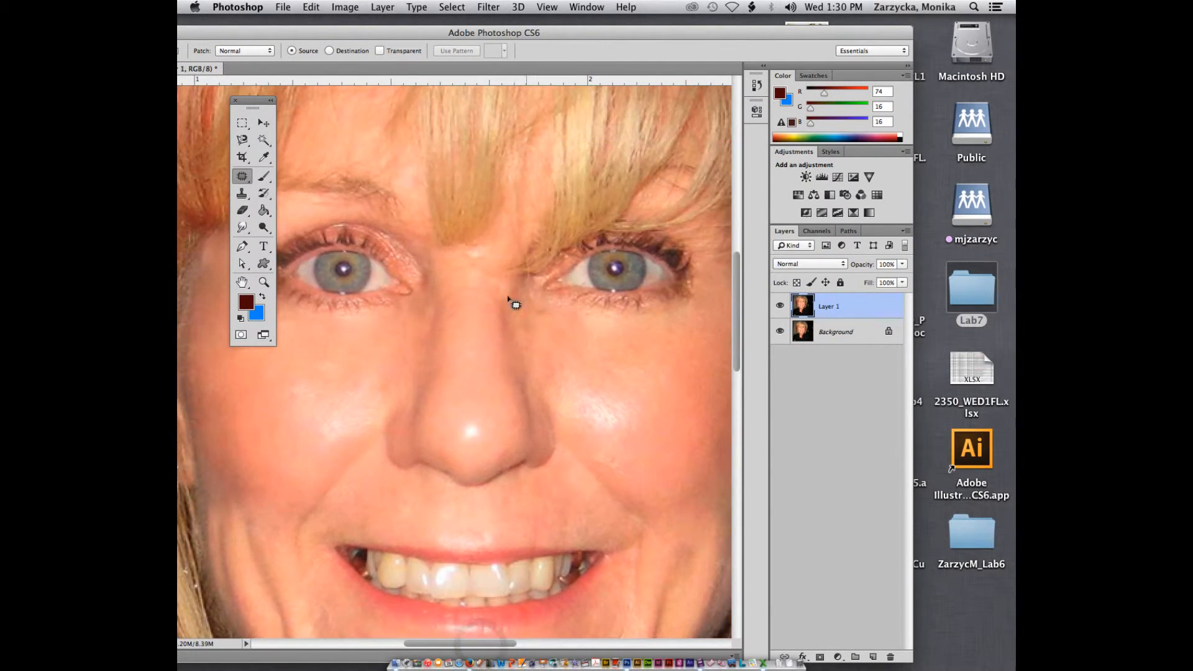
{"action": "mouse_move", "coordinate": [525, 289]}
{"action": "left_mouse_down"}
{"action": "mouse_move", "coordinate": [513, 326]}
{"action": "mouse_move", "coordinate": [535, 336]}
{"action": "mouse_move", "coordinate": [552, 318]}
{"action": "mouse_move", "coordinate": [519, 290]}
{"action": "mouse_move", "coordinate": [587, 350]}
{"action": "mouse_move", "coordinate": [617, 339]}
{"action": "left_mouse_up"}
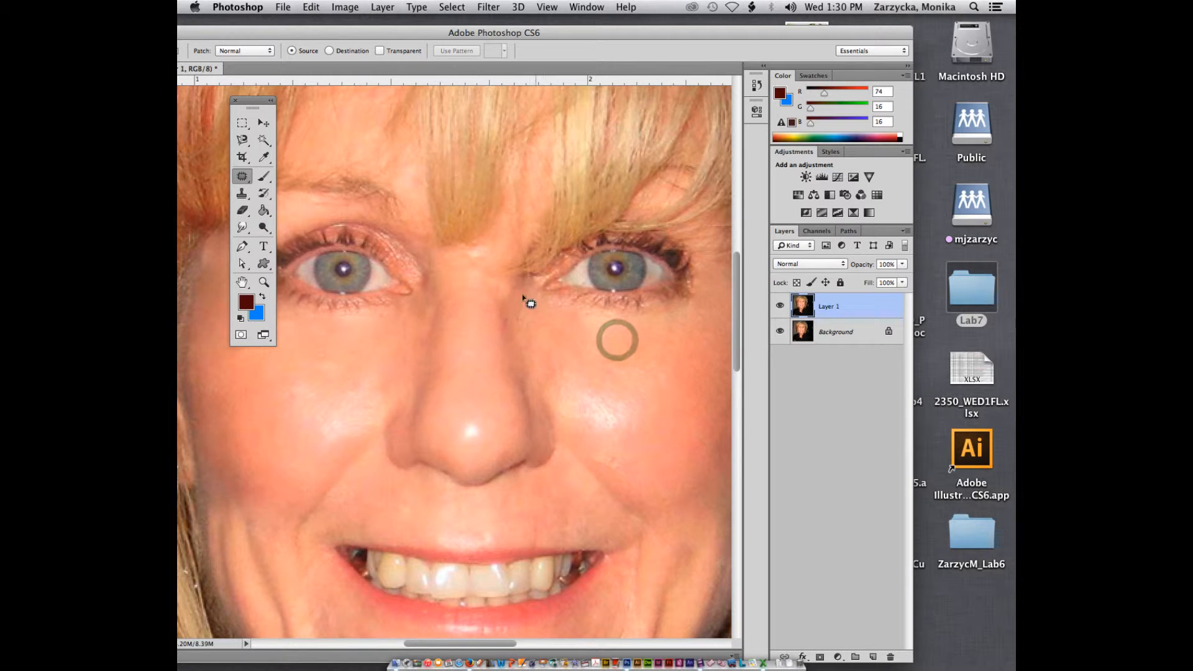
{"action": "mouse_move", "coordinate": [425, 286]}
{"action": "left_mouse_down"}
{"action": "mouse_move", "coordinate": [424, 320]}
{"action": "mouse_move", "coordinate": [436, 297]}
{"action": "mouse_move", "coordinate": [422, 288]}
{"action": "mouse_move", "coordinate": [409, 346]}
{"action": "left_mouse_up"}
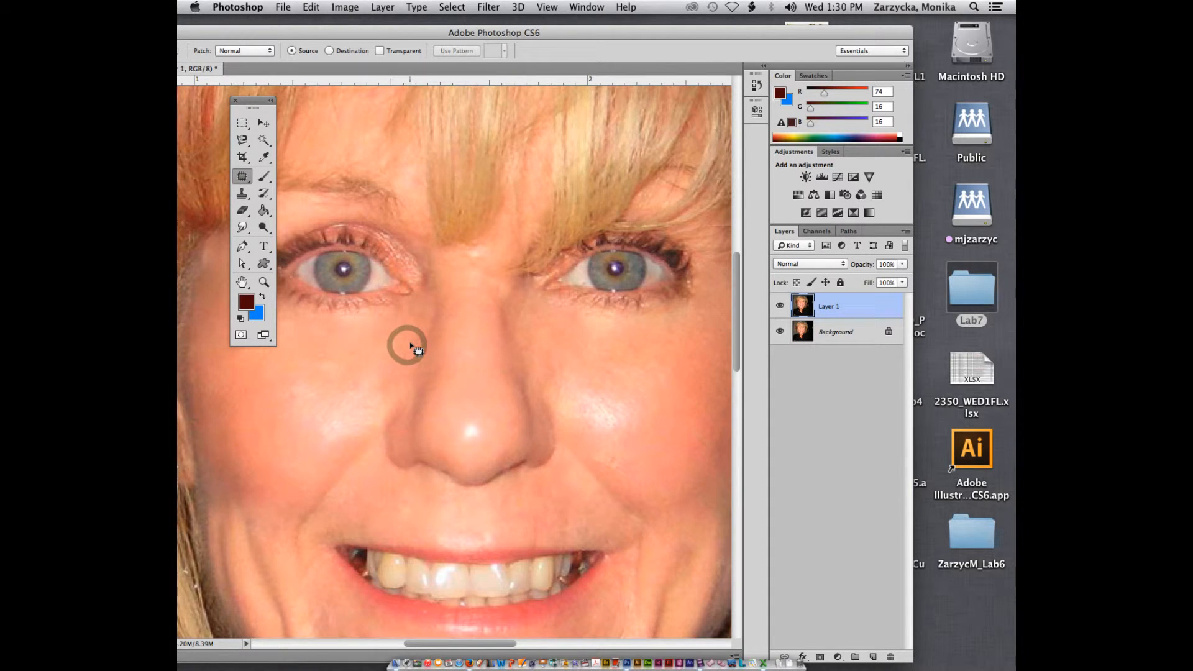
{"action": "scroll", "coordinate": [410, 346], "scroll_direction": "down", "scroll_amount": 2}
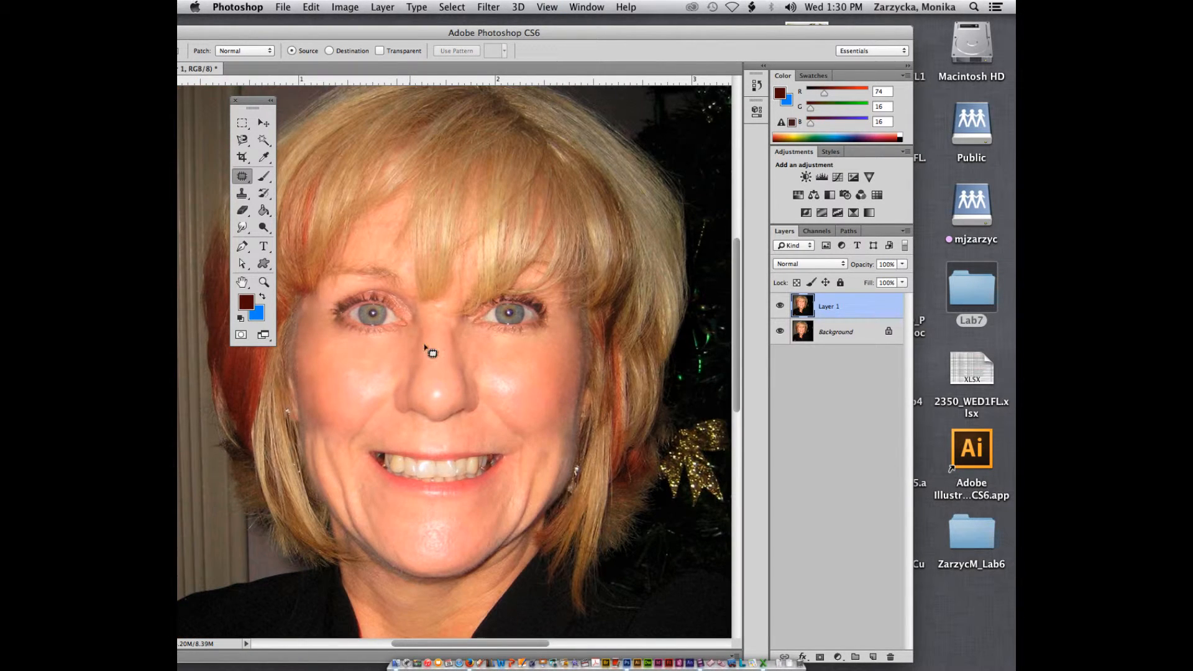
{"action": "left_click_drag", "start_coordinate": [403, 32], "coordinate": [472, 39]}
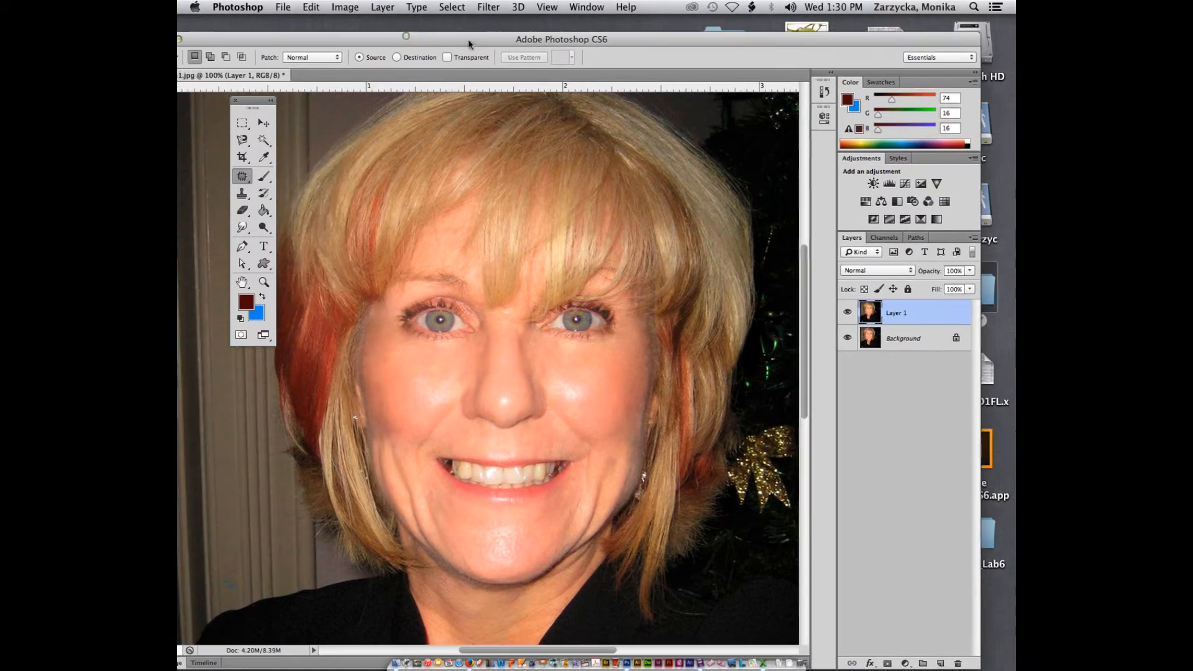
Move the floating toolbox panel higher, closer to the top of the document window
{"action": "key", "text": "super+Tab"}
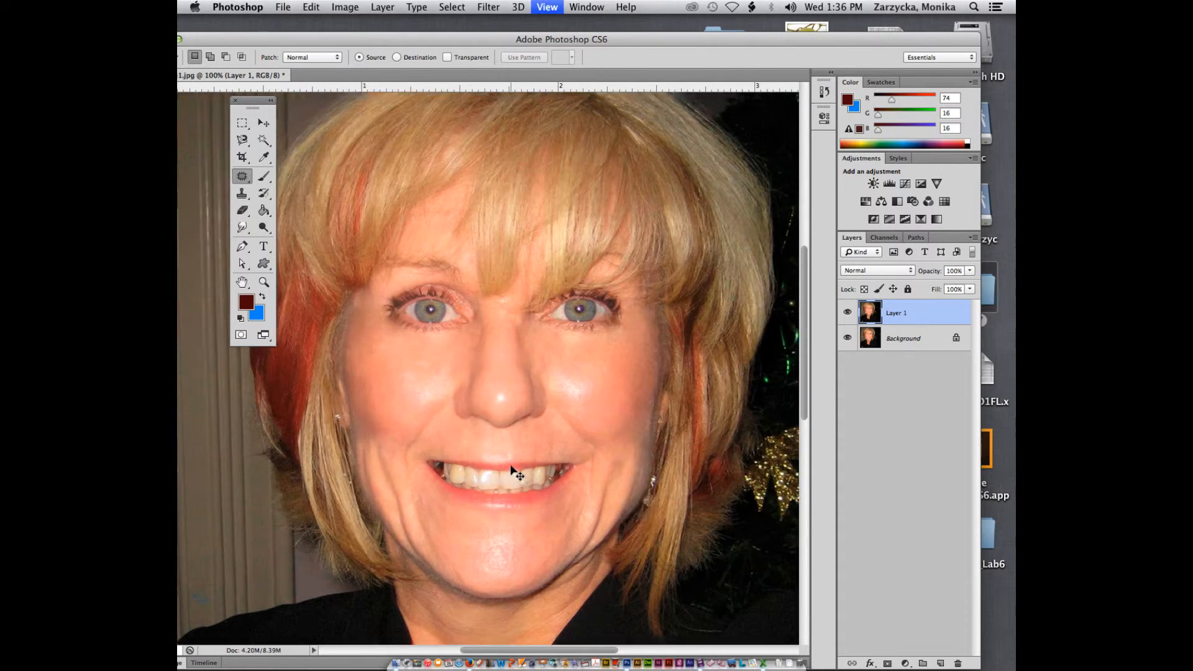
{"action": "key", "text": "super+equal"}
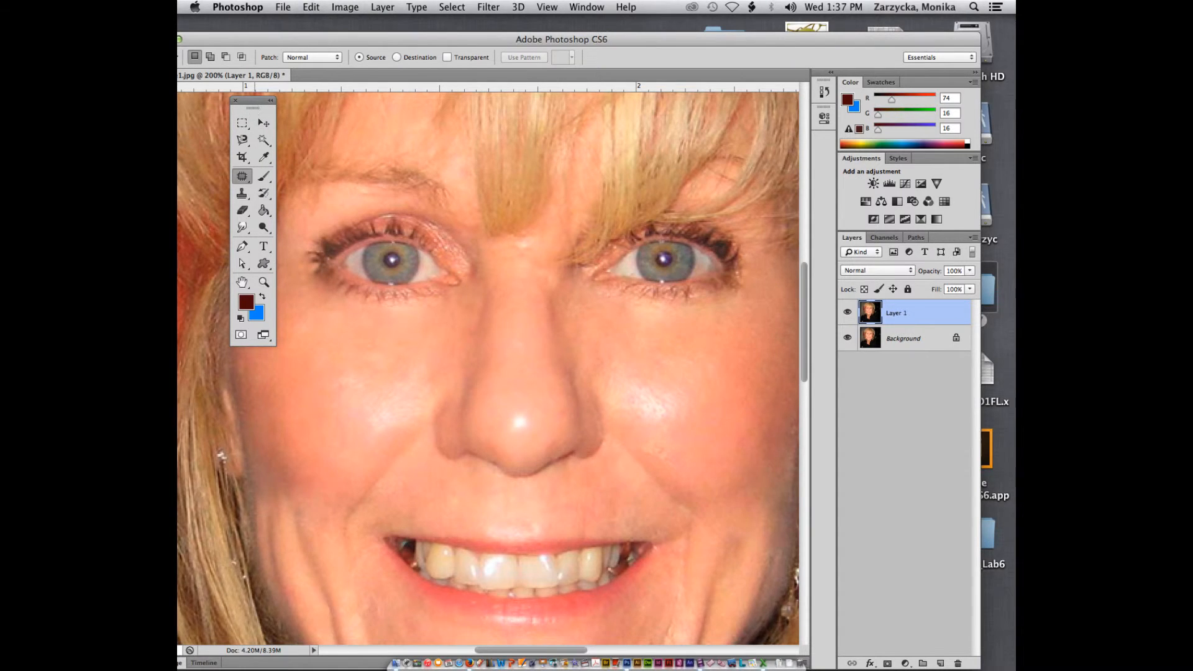
{"action": "left_click_drag", "start_coordinate": [254, 102], "coordinate": [322, 228]}
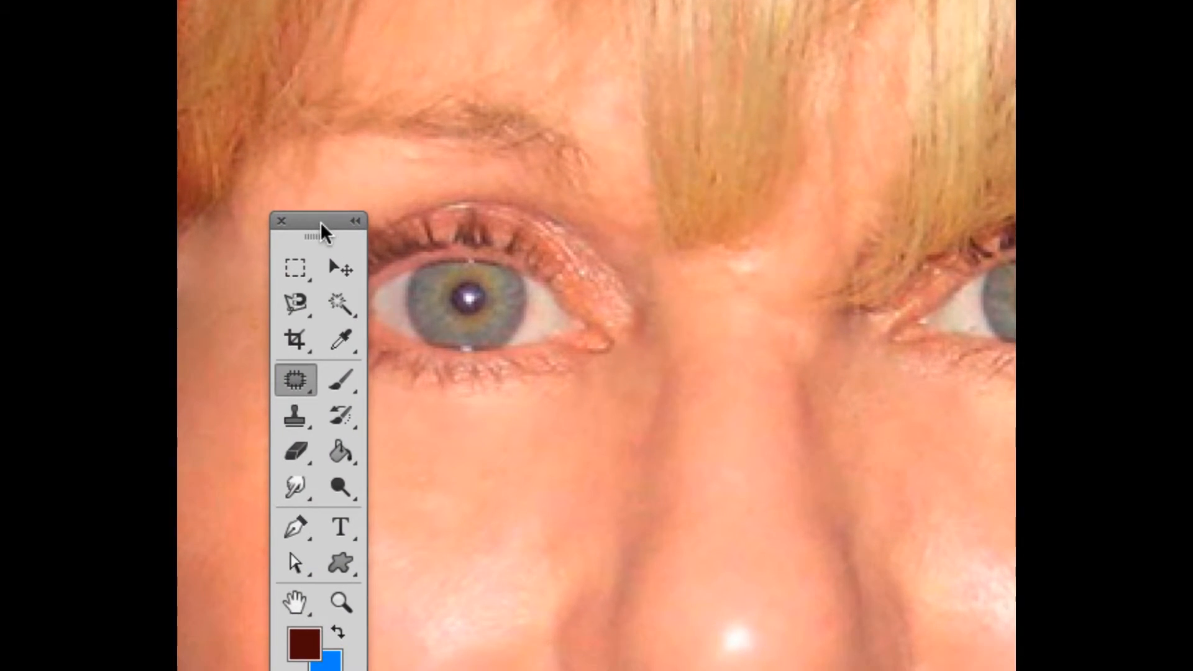
{"action": "key", "text": "super+minus"}
{"action": "key", "text": "super+minus"}
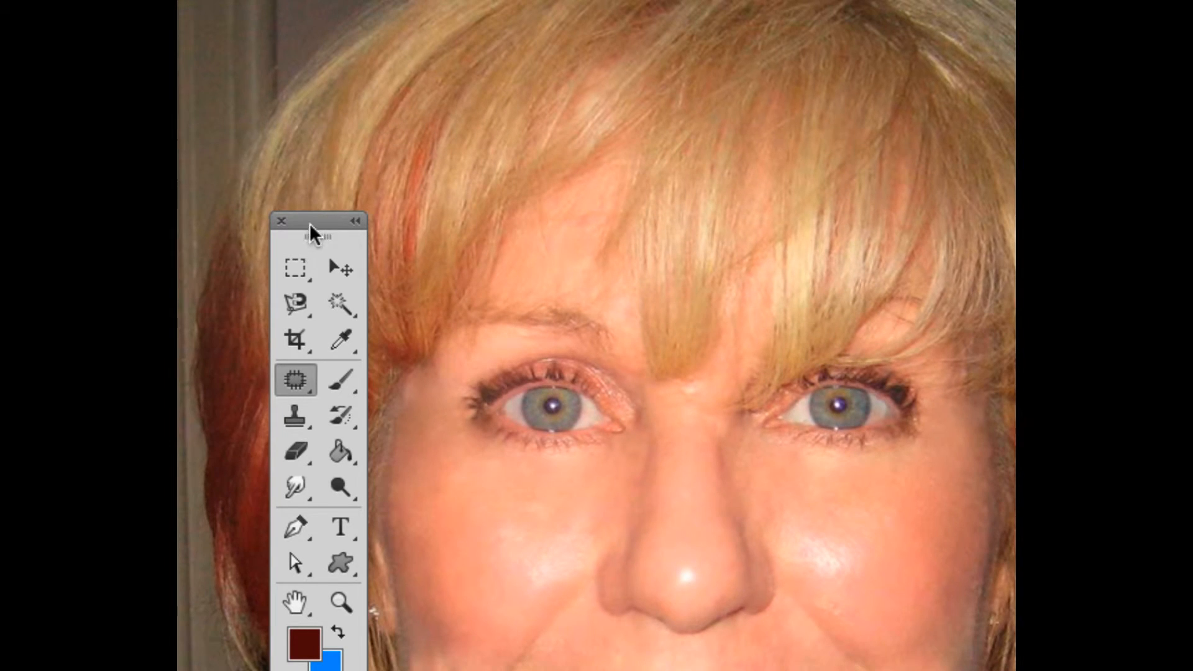
{"action": "left_click_drag", "start_coordinate": [310, 225], "coordinate": [316, 131]}
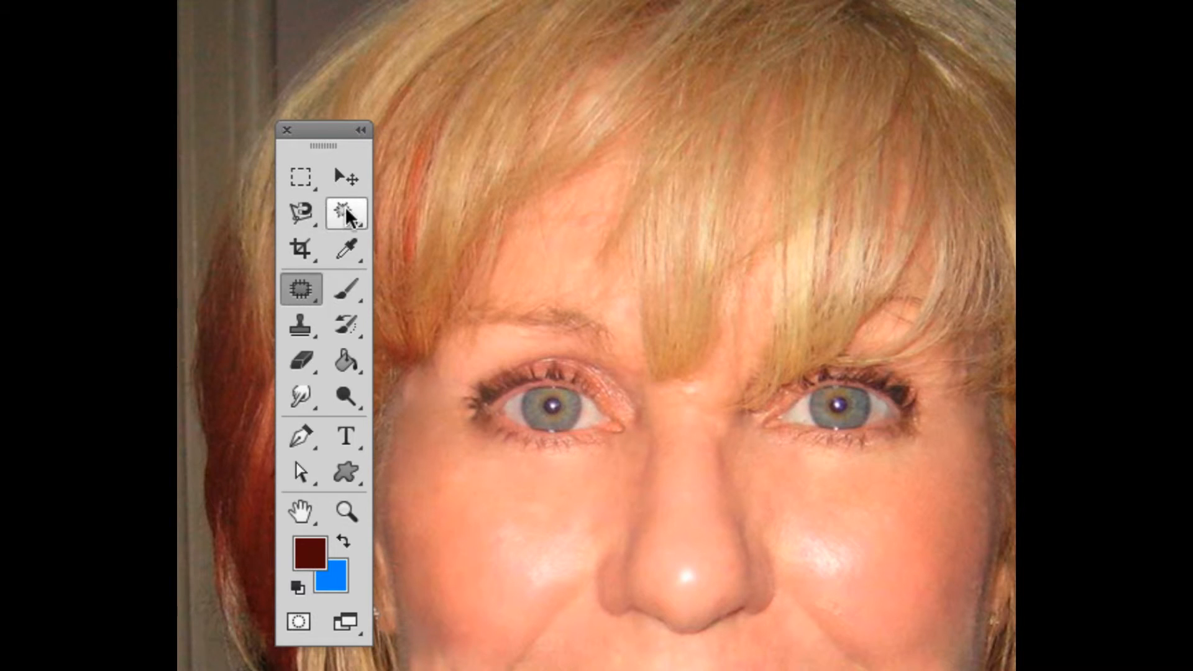
{"action": "key", "text": "super+minus"}
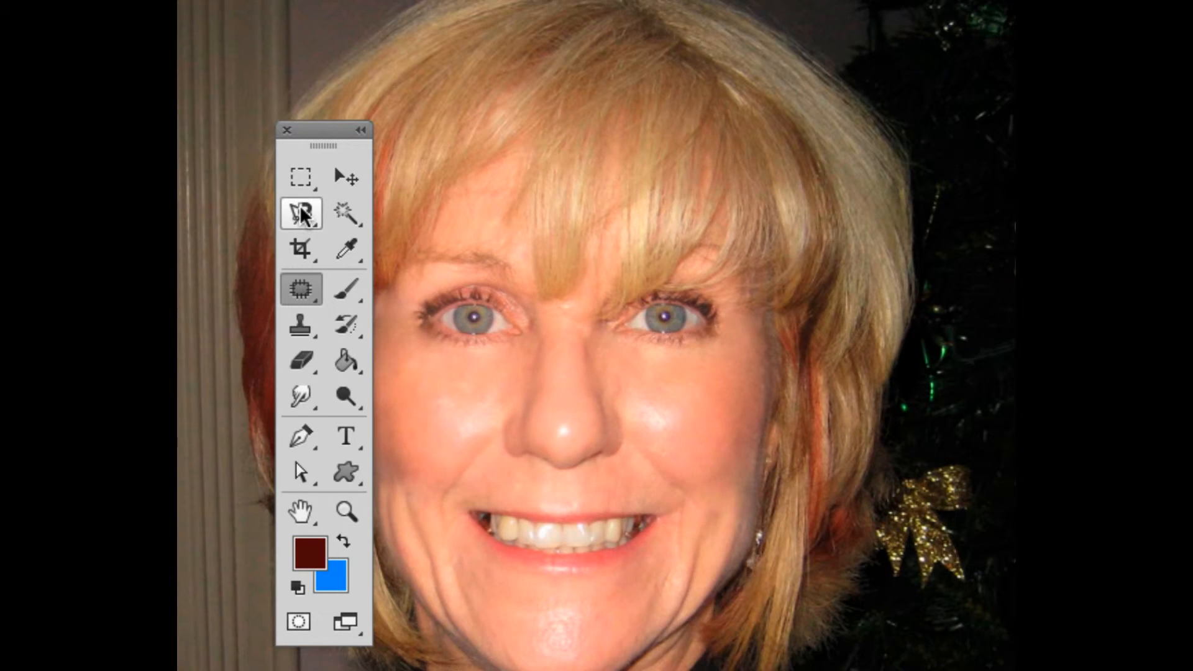
Select the teeth with the Quick Selection Tool, reducing its brush size first
{"action": "left_click", "coordinate": [344, 214]}
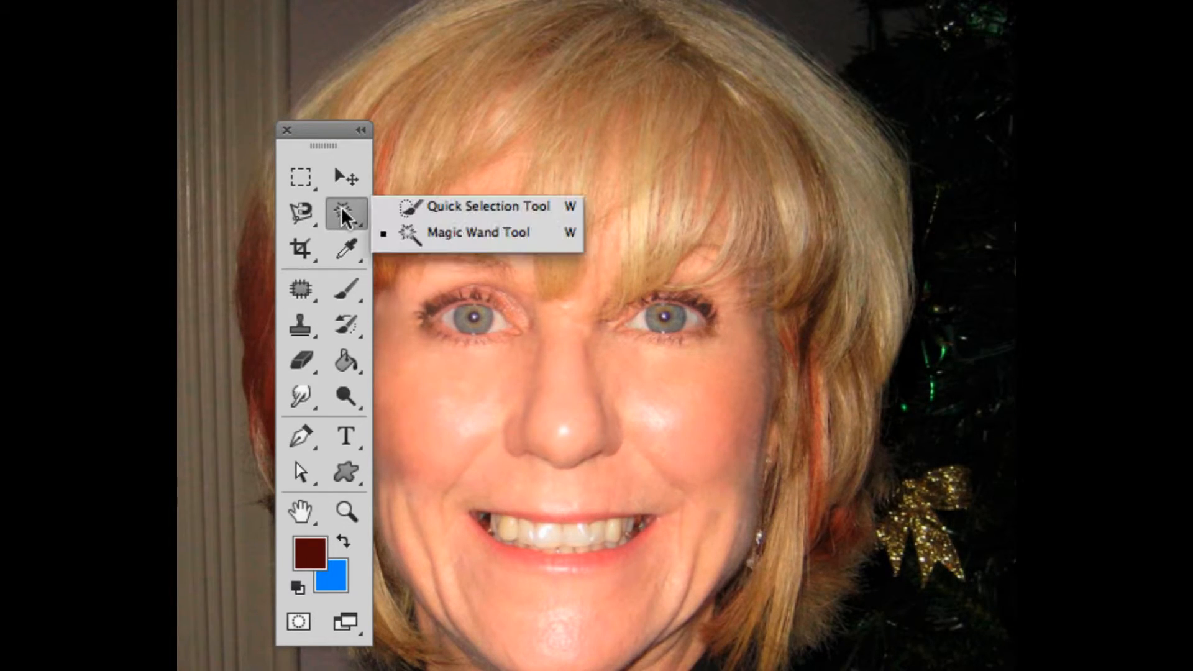
{"action": "left_click", "coordinate": [408, 206]}
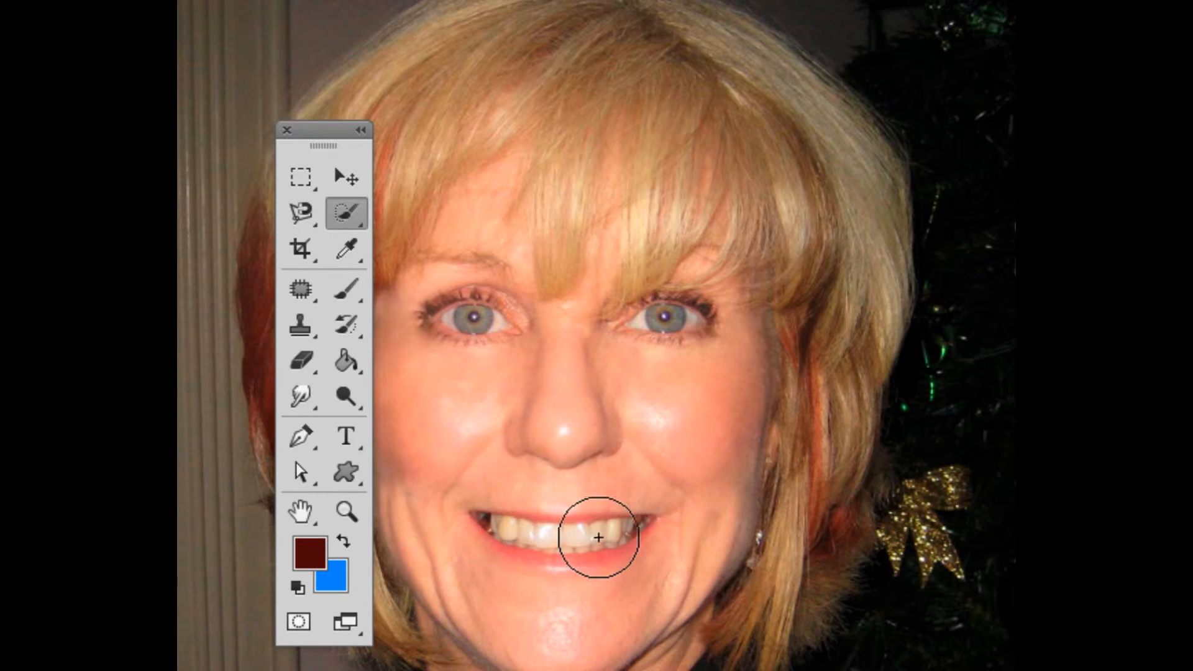
{"action": "key", "text": "bracketleft"}
{"action": "key", "text": "bracketleft"}
{"action": "key", "text": "bracketleft"}
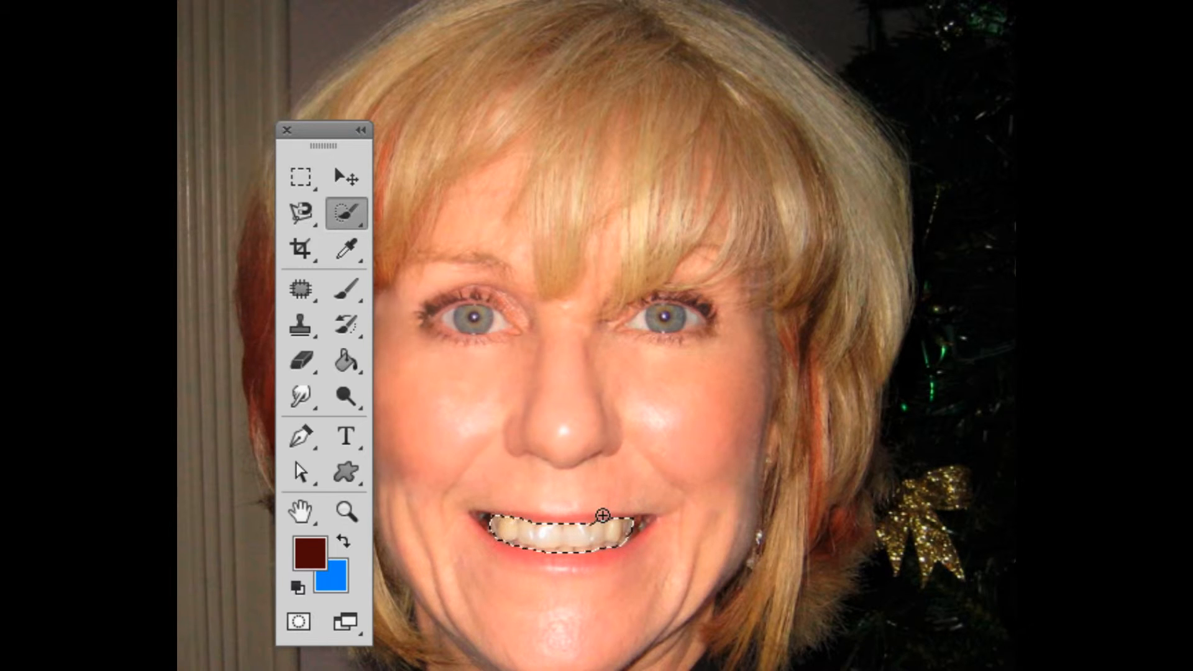
{"action": "scroll", "coordinate": [606, 525], "scroll_direction": "up", "scroll_amount": 2}
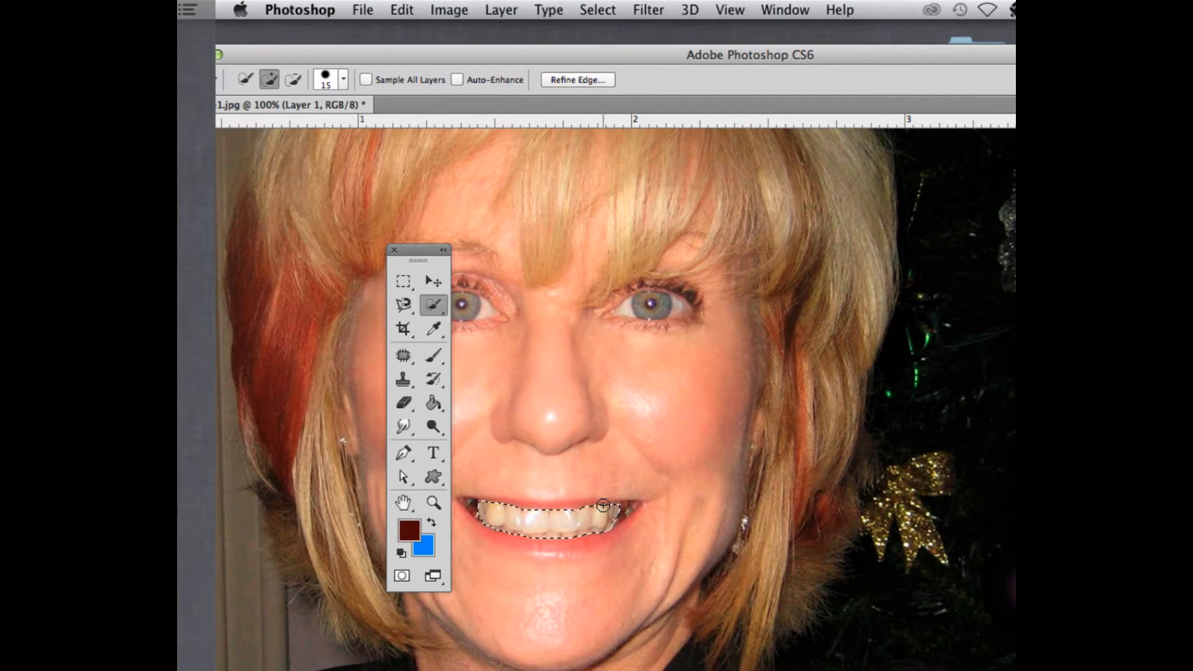
Try whitening the selected teeth in Channel Mixer, setting the Red output's Red to +105 and Blue to -4, then cancel
{"action": "left_click", "coordinate": [451, 9]}
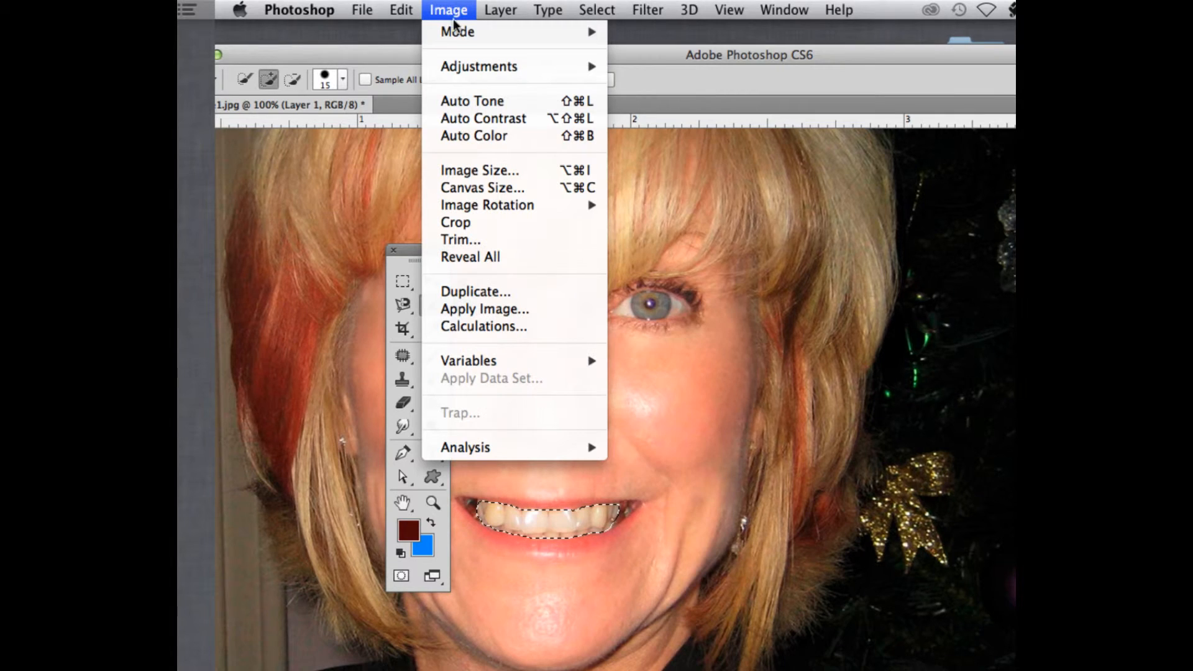
{"action": "mouse_move", "coordinate": [462, 67]}
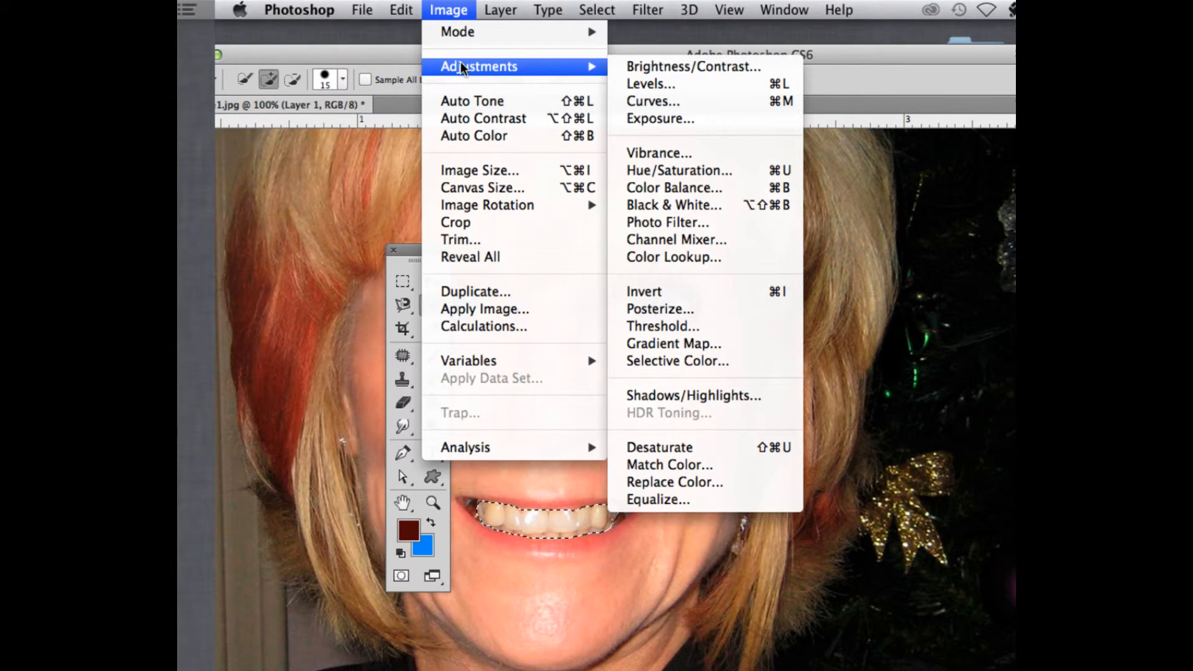
{"action": "left_click", "coordinate": [710, 240]}
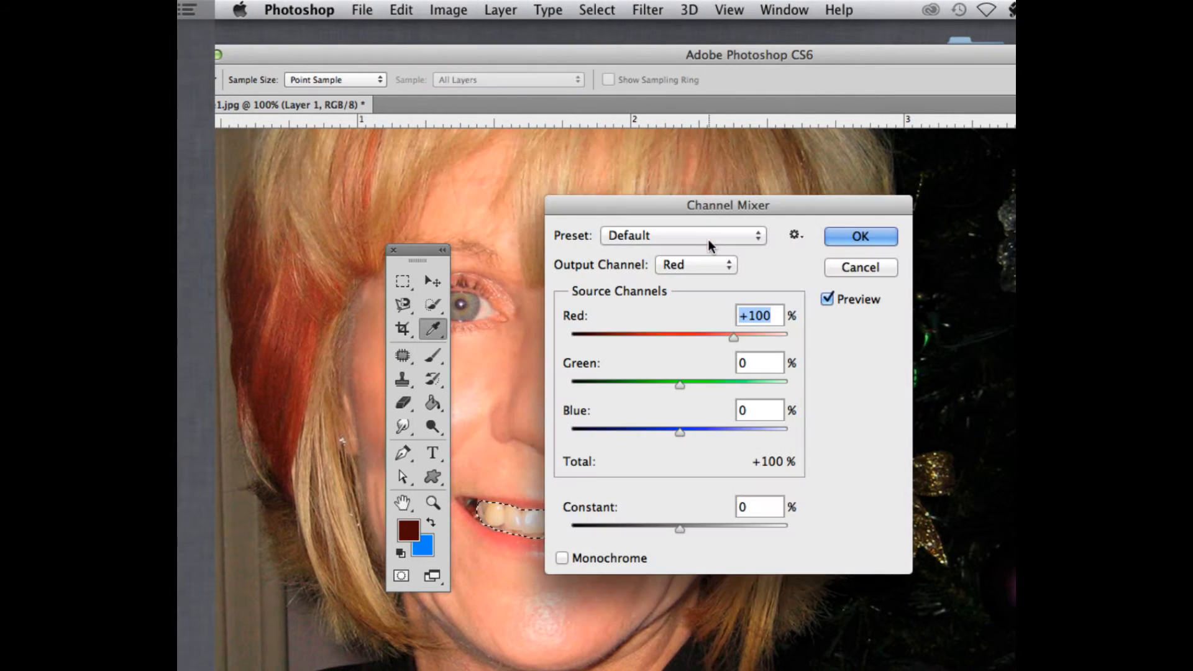
{"action": "left_click_drag", "start_coordinate": [666, 198], "coordinate": [699, 101]}
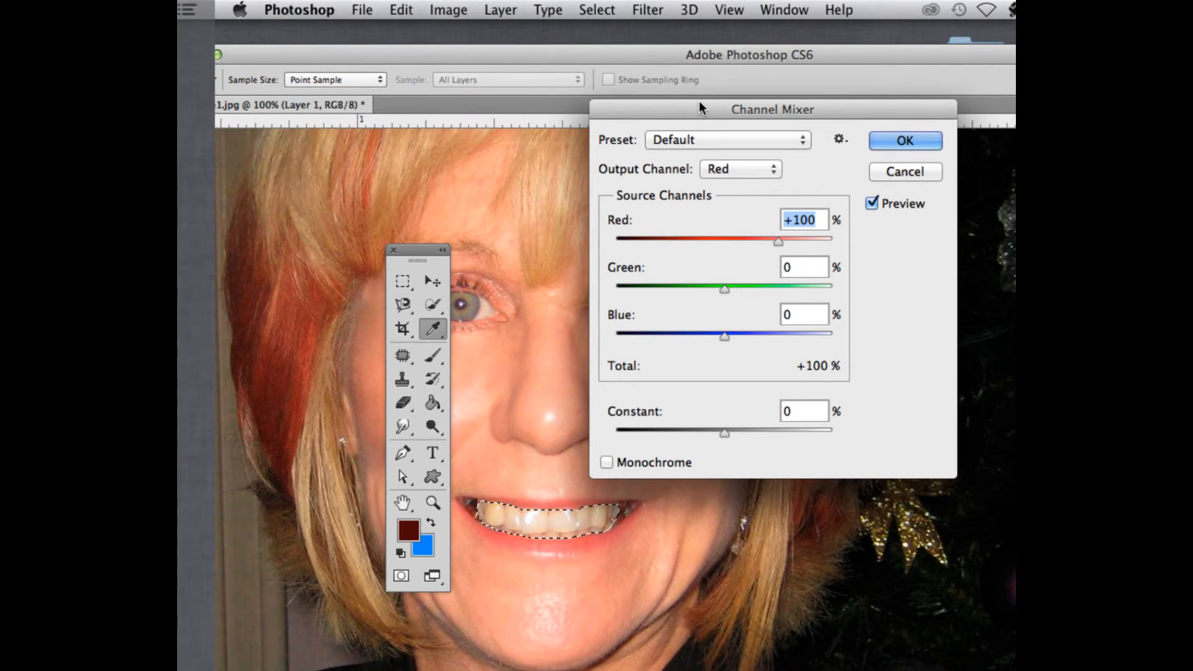
{"action": "key", "text": "super+plus"}
{"action": "key", "text": "super+minus"}
{"action": "left_click_drag", "start_coordinate": [695, 101], "coordinate": [732, 95]}
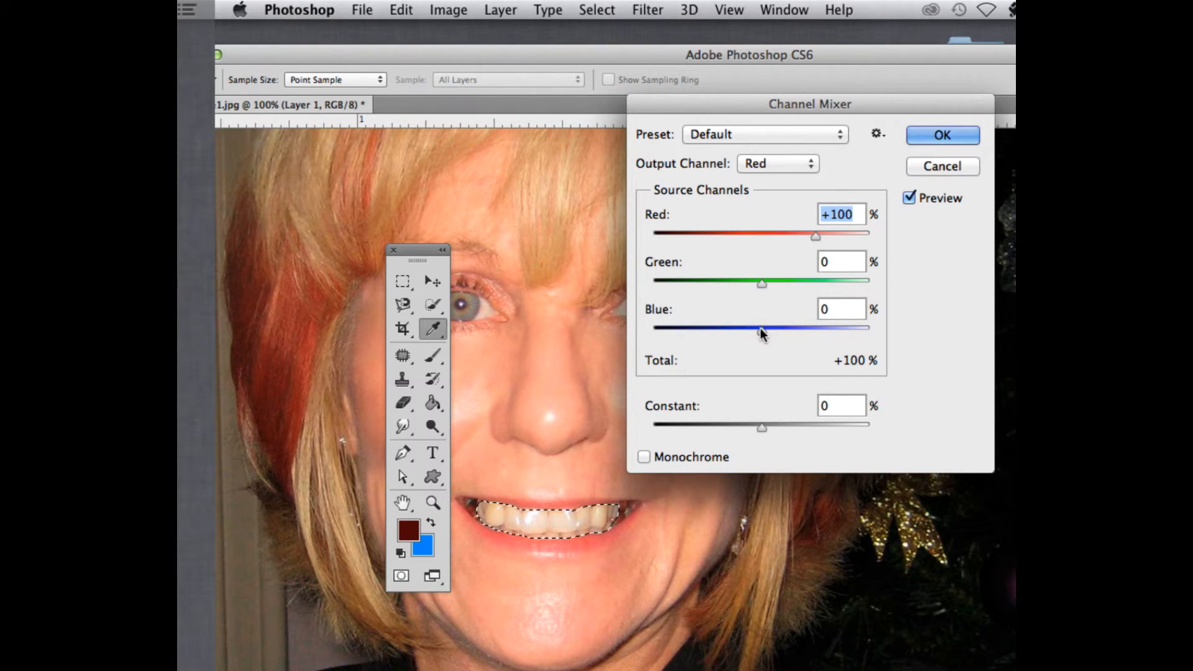
{"action": "mouse_move", "coordinate": [762, 331]}
{"action": "left_mouse_down"}
{"action": "mouse_move", "coordinate": [737, 335]}
{"action": "mouse_move", "coordinate": [758, 332]}
{"action": "left_mouse_up"}
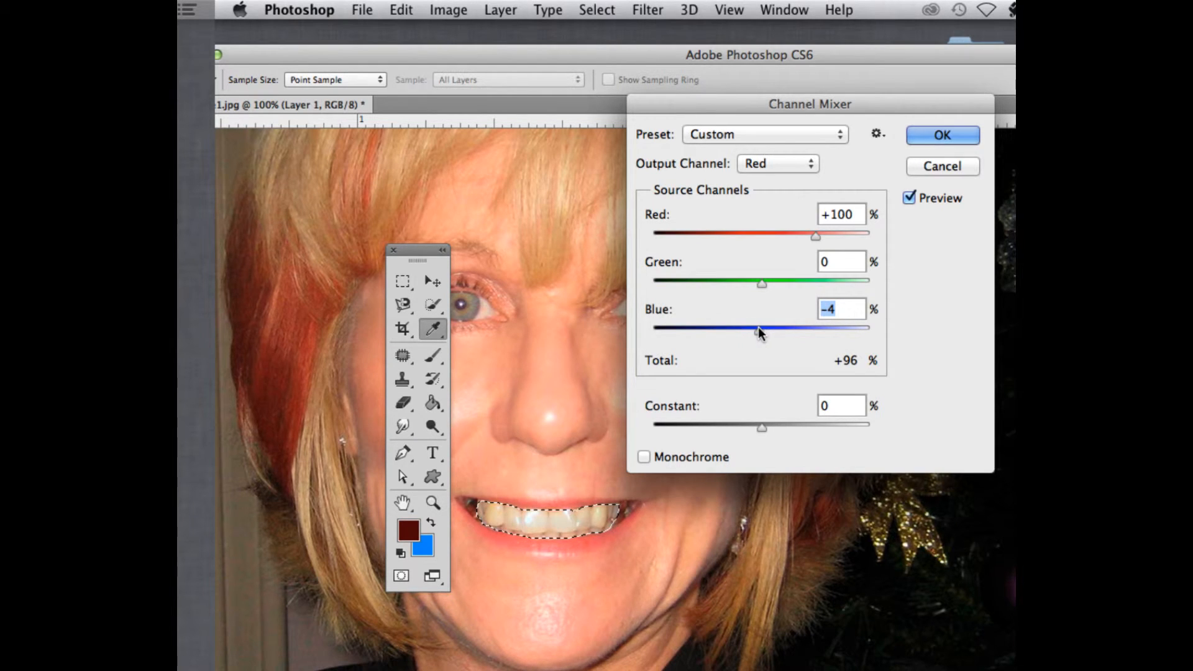
{"action": "left_click", "coordinate": [764, 161]}
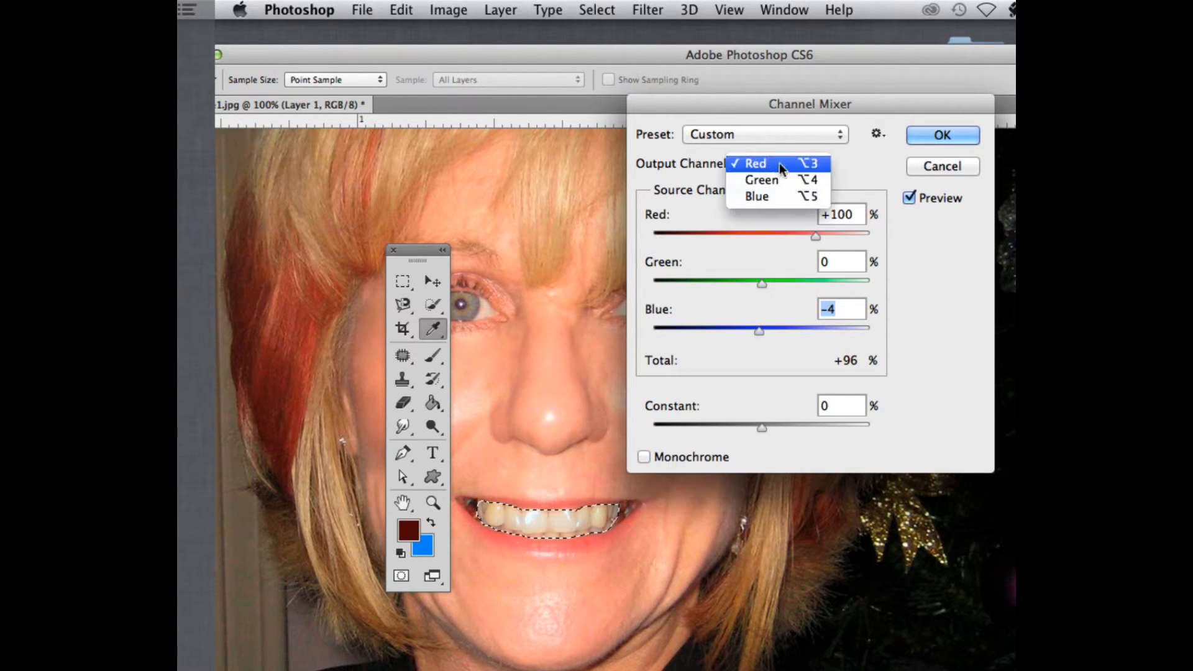
{"action": "left_click", "coordinate": [764, 163]}
{"action": "left_click", "coordinate": [794, 134]}
{"action": "left_click", "coordinate": [811, 166]}
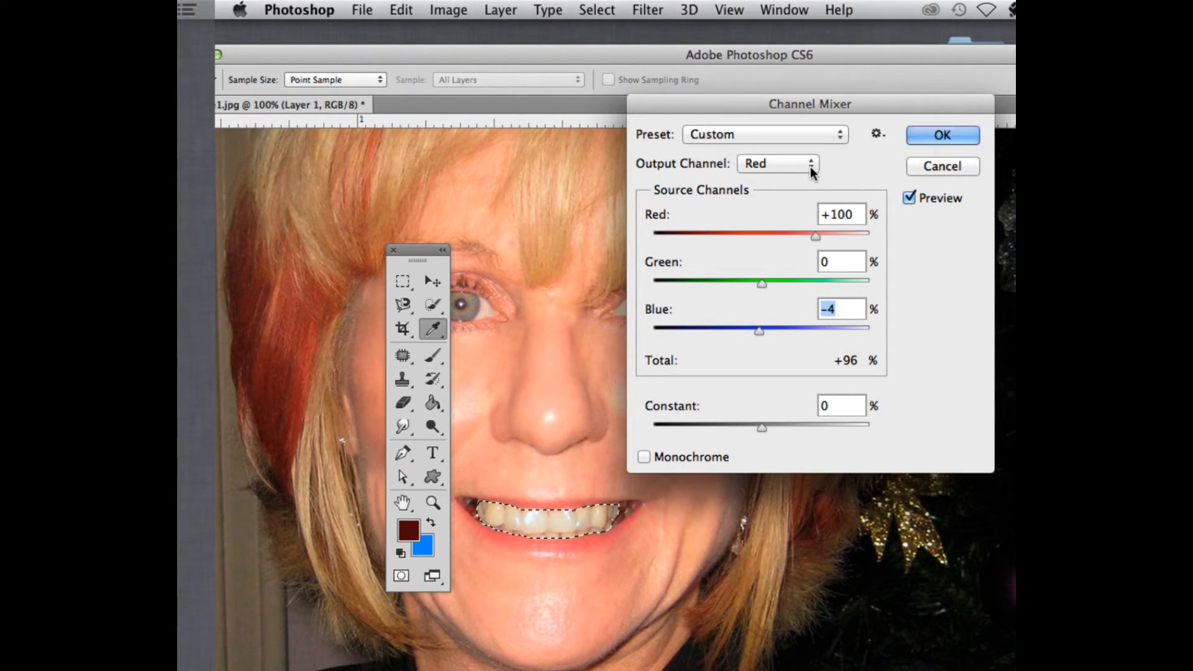
{"action": "left_click", "coordinate": [797, 159]}
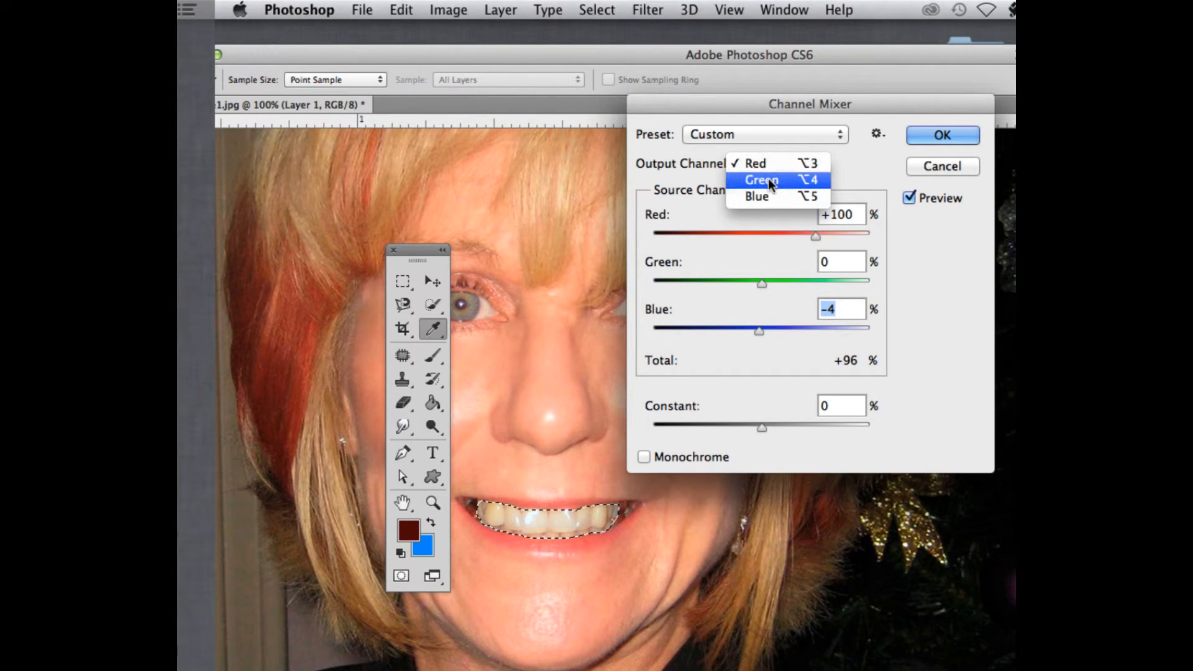
{"action": "left_click", "coordinate": [768, 163]}
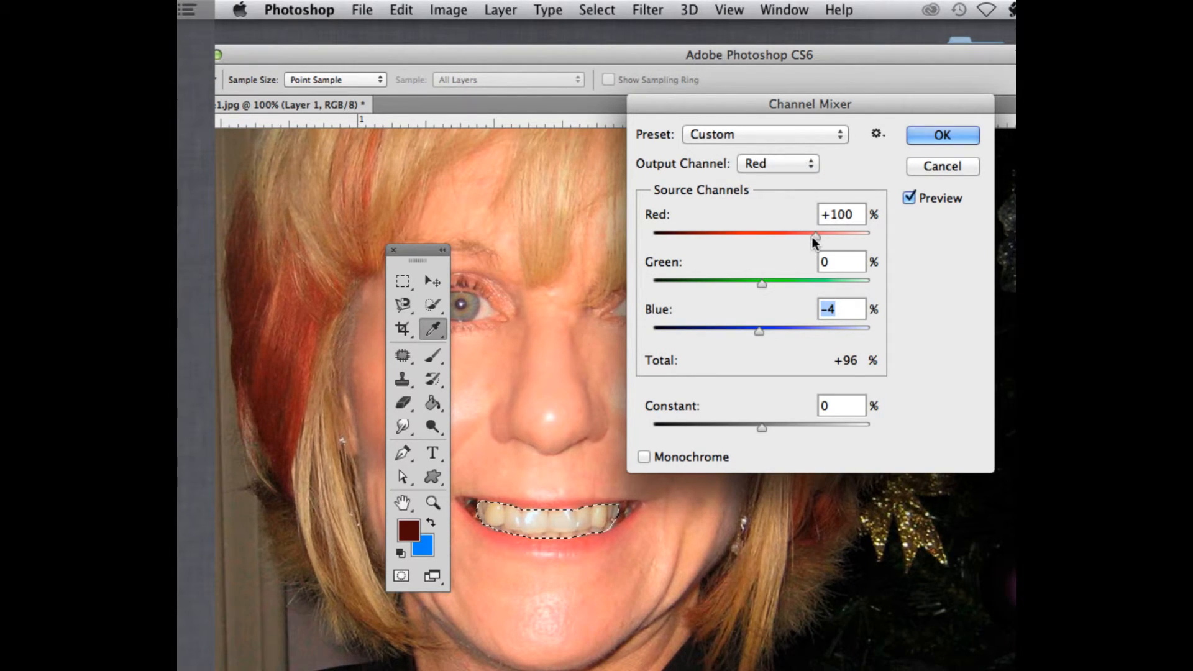
{"action": "mouse_move", "coordinate": [812, 236]}
{"action": "left_mouse_down"}
{"action": "mouse_move", "coordinate": [796, 237]}
{"action": "mouse_move", "coordinate": [818, 236]}
{"action": "left_mouse_up"}
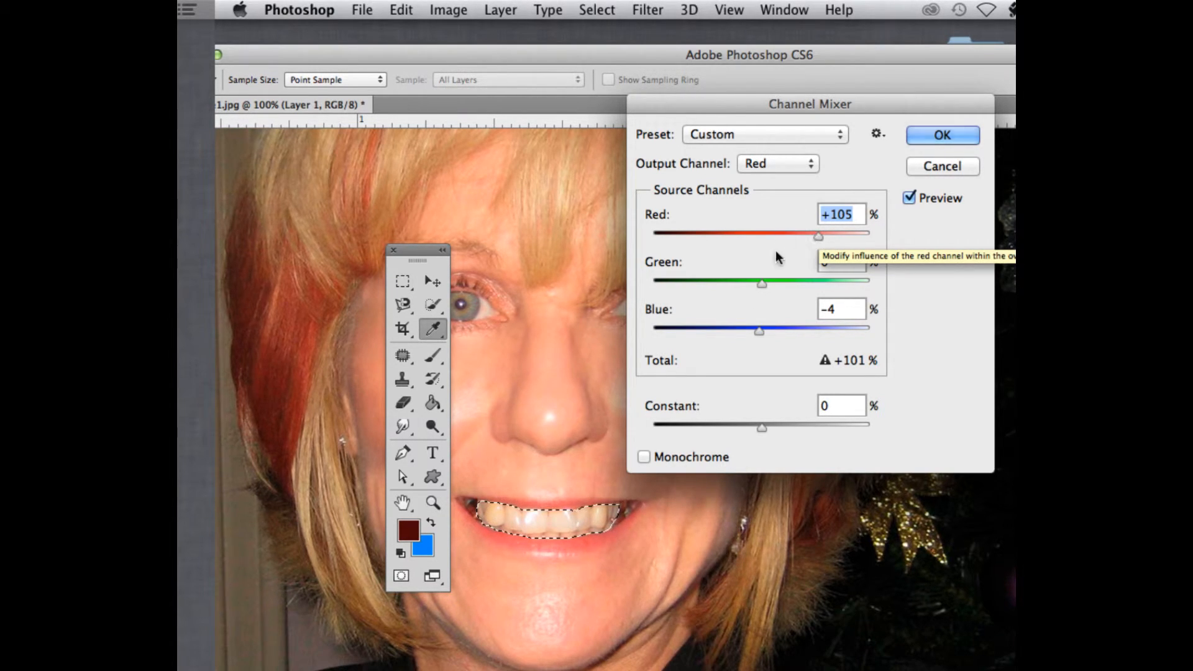
{"action": "left_click", "coordinate": [644, 457]}
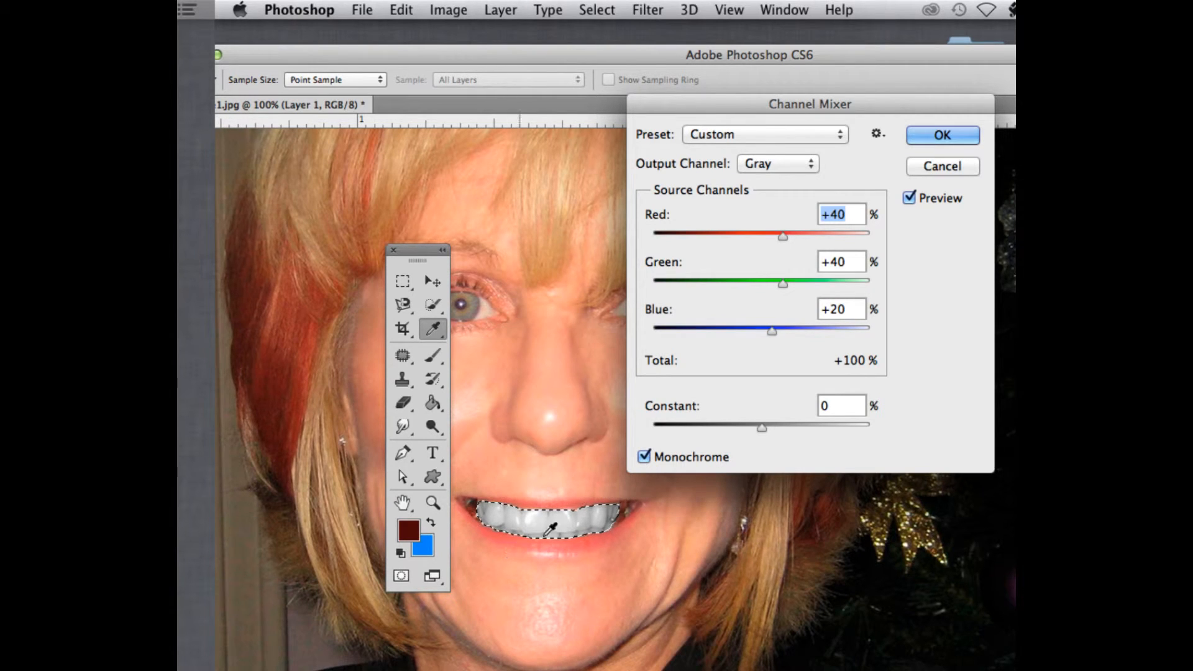
{"action": "left_click", "coordinate": [644, 456]}
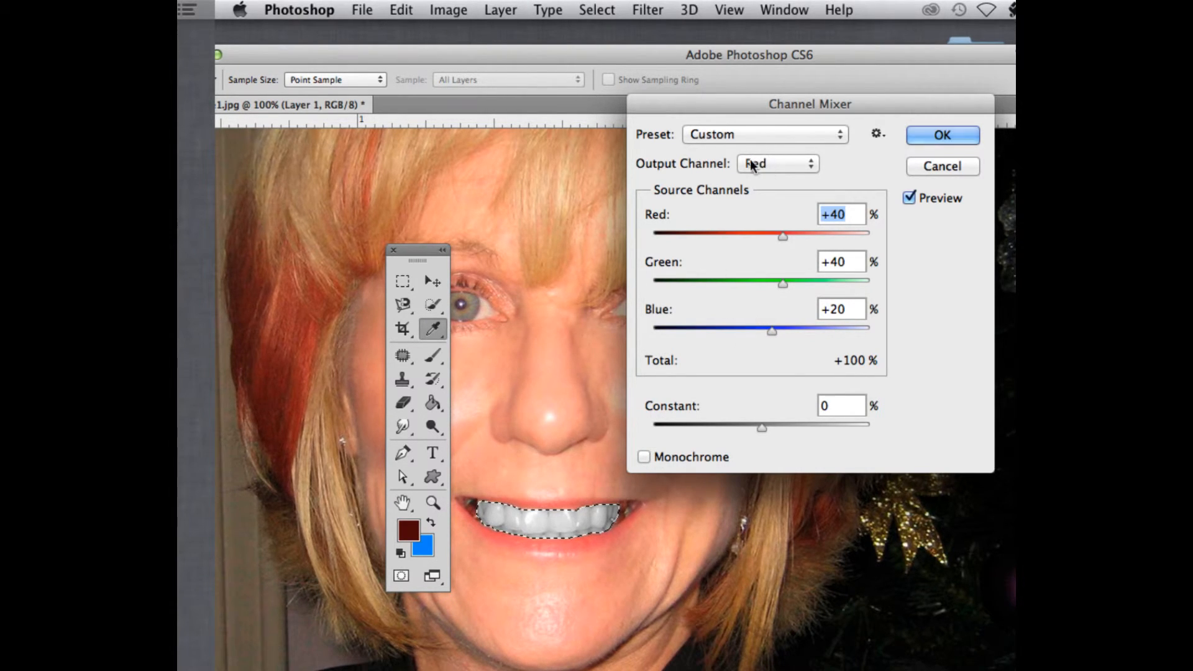
{"action": "key", "text": "alt"}
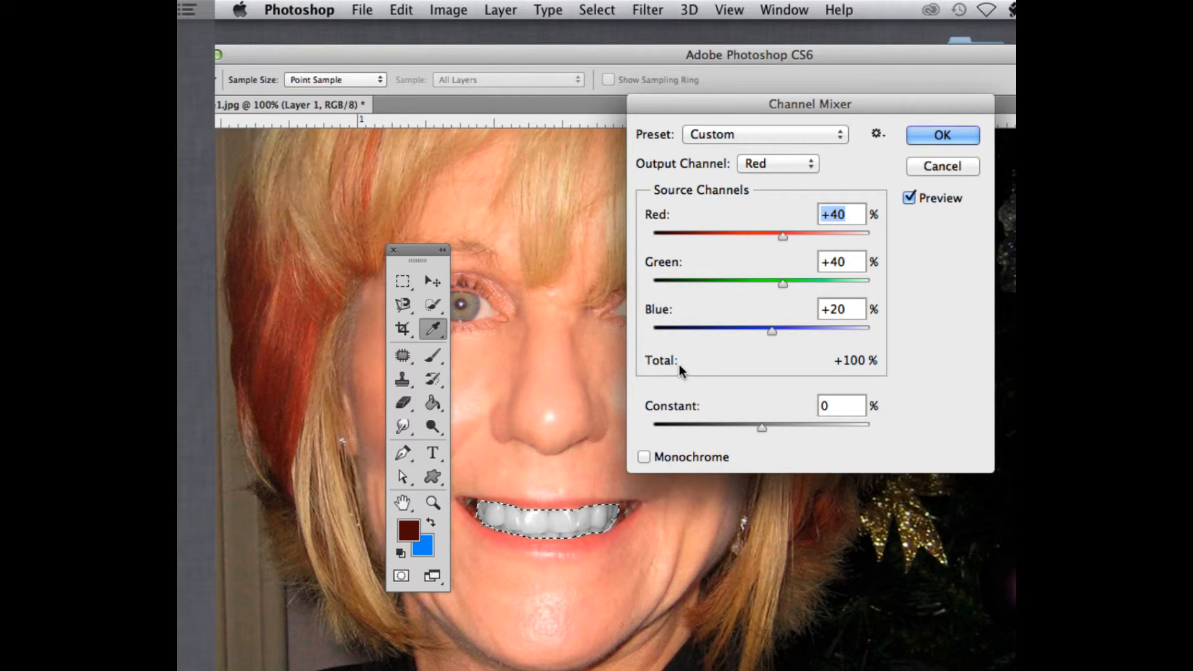
{"action": "key", "text": "alt"}
{"action": "left_click", "coordinate": [943, 167]}
{"action": "key", "text": "w"}
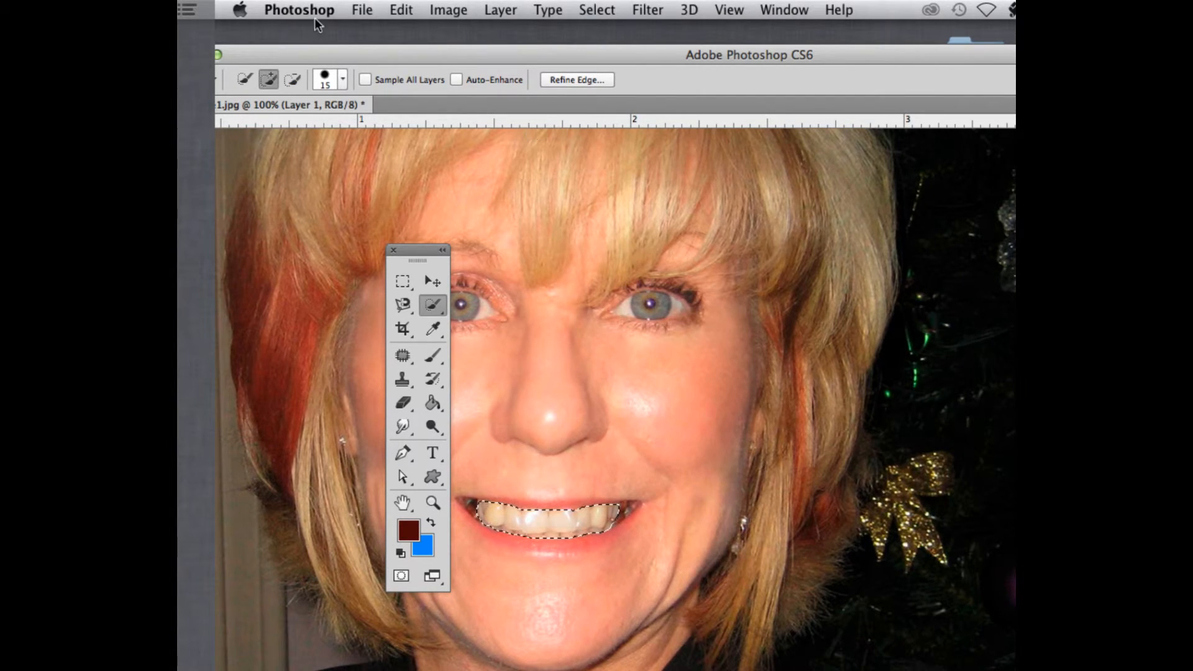
Try Channel Mixer on the teeth again, setting the Green output to Red +59, Green +56 and Blue -9, then cancel
{"action": "left_click", "coordinate": [436, 9]}
{"action": "mouse_move", "coordinate": [472, 65]}
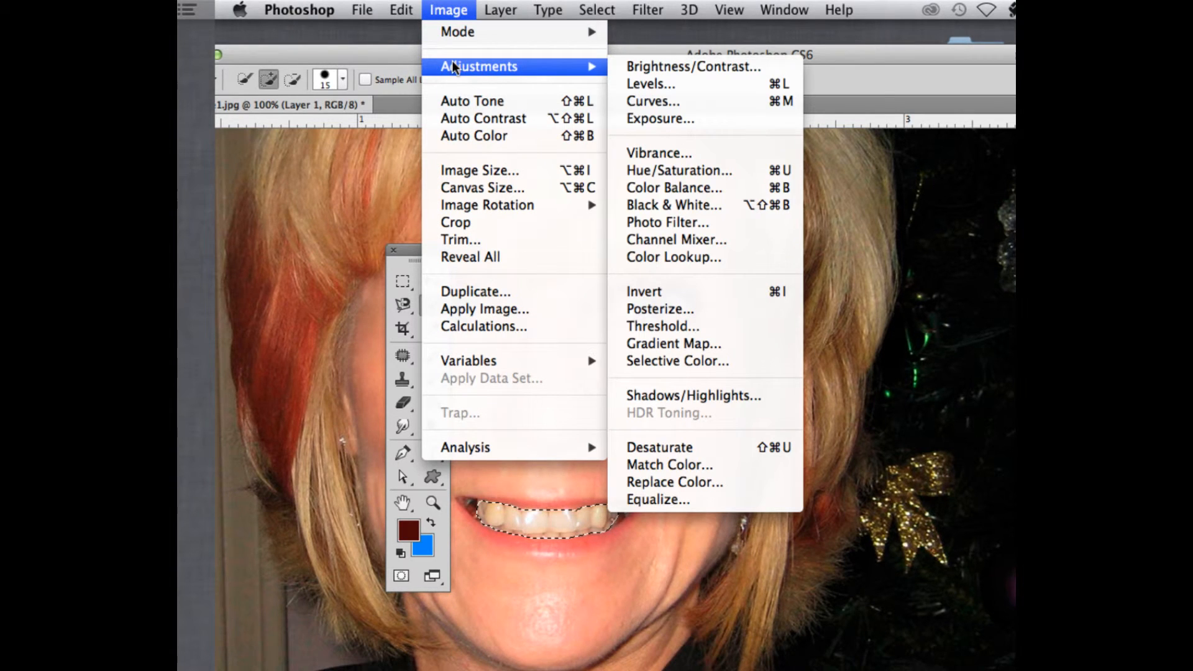
{"action": "left_click", "coordinate": [683, 241]}
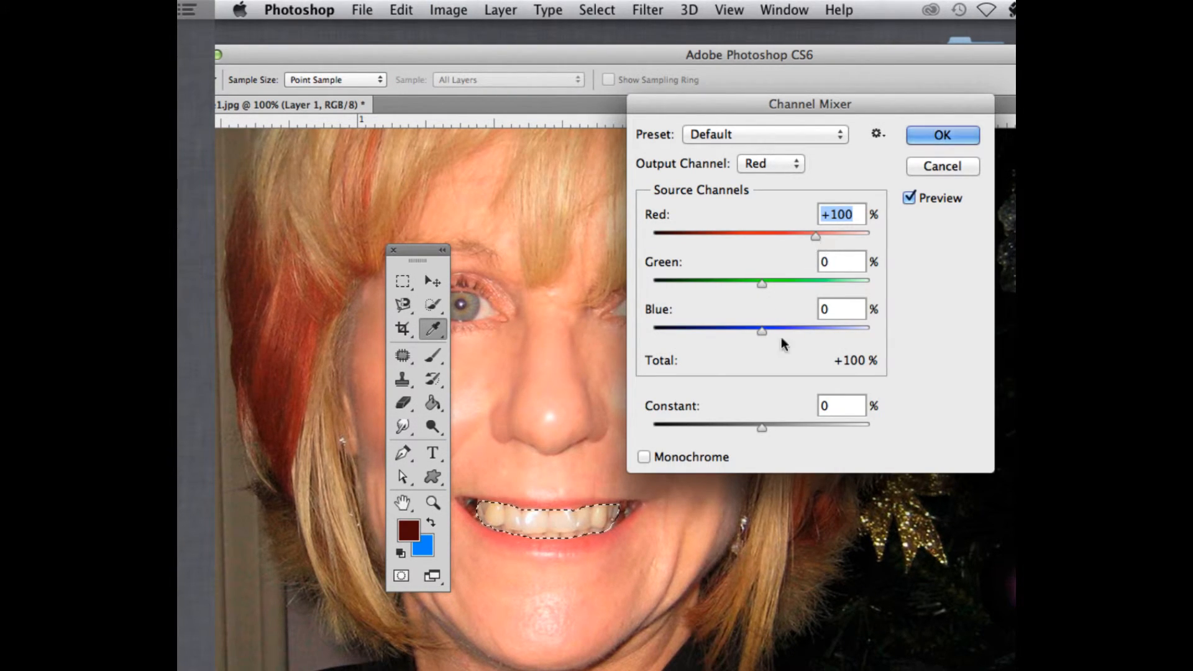
{"action": "mouse_move", "coordinate": [762, 429]}
{"action": "left_mouse_down"}
{"action": "mouse_move", "coordinate": [778, 427]}
{"action": "mouse_move", "coordinate": [756, 428]}
{"action": "left_mouse_up"}
{"action": "left_click_drag", "start_coordinate": [762, 331], "coordinate": [757, 331]}
{"action": "left_click", "coordinate": [768, 164]}
{"action": "left_click", "coordinate": [764, 181]}
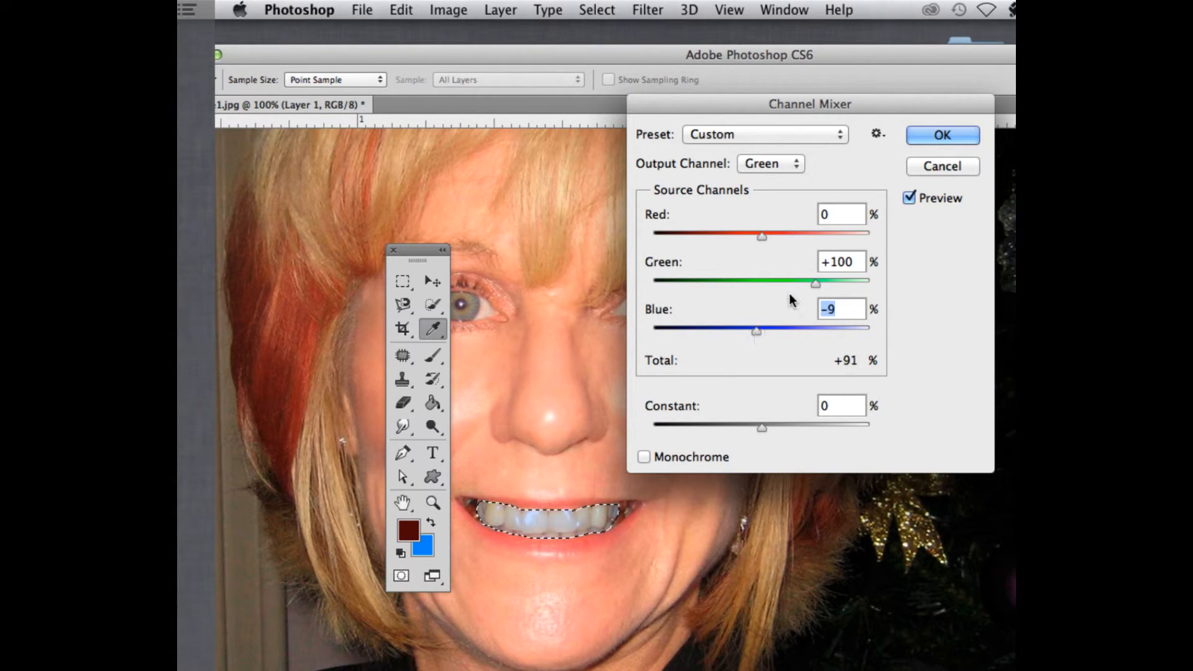
{"action": "left_click_drag", "start_coordinate": [818, 278], "coordinate": [792, 285]}
{"action": "left_click_drag", "start_coordinate": [763, 239], "coordinate": [794, 239]}
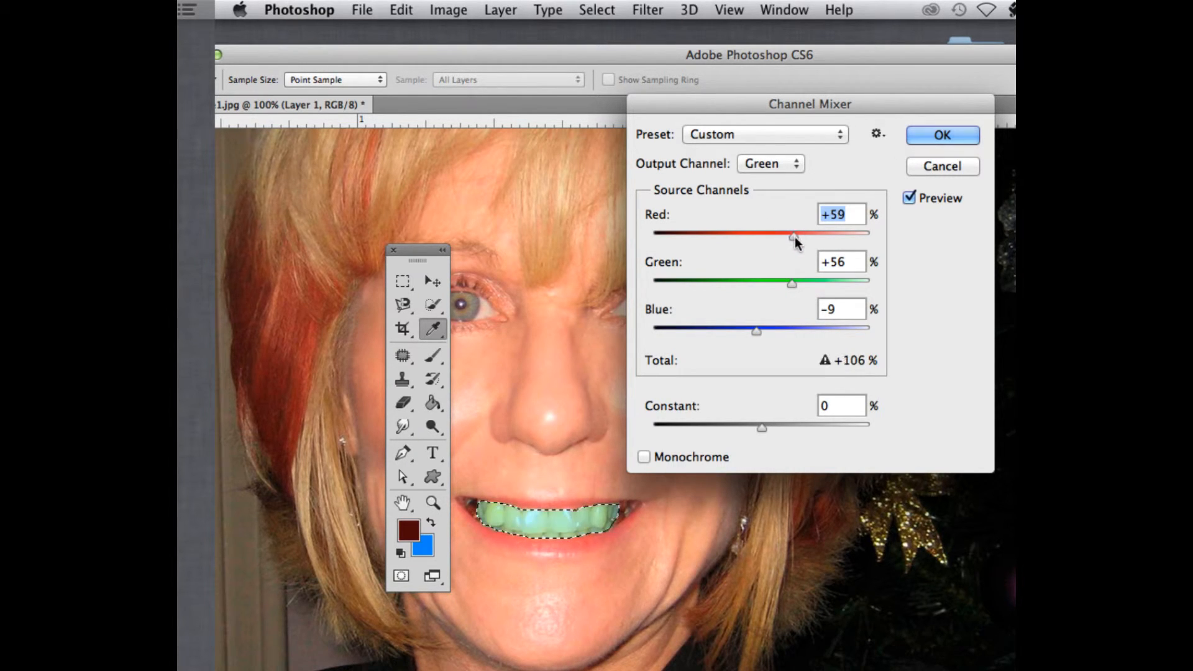
{"action": "left_click", "coordinate": [928, 168]}
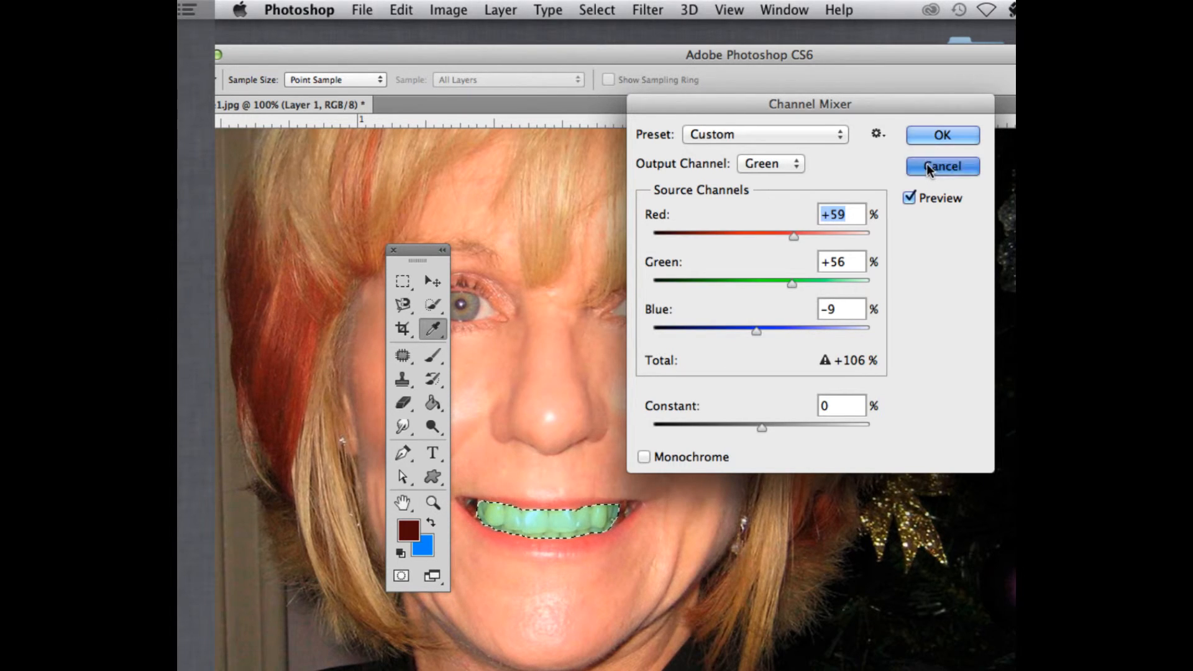
Try Hue/Saturation on the selected teeth, setting Hue to -16 and Lightness to +23 while toggling the preview
{"action": "left_click", "coordinate": [446, 10]}
{"action": "mouse_move", "coordinate": [479, 72]}
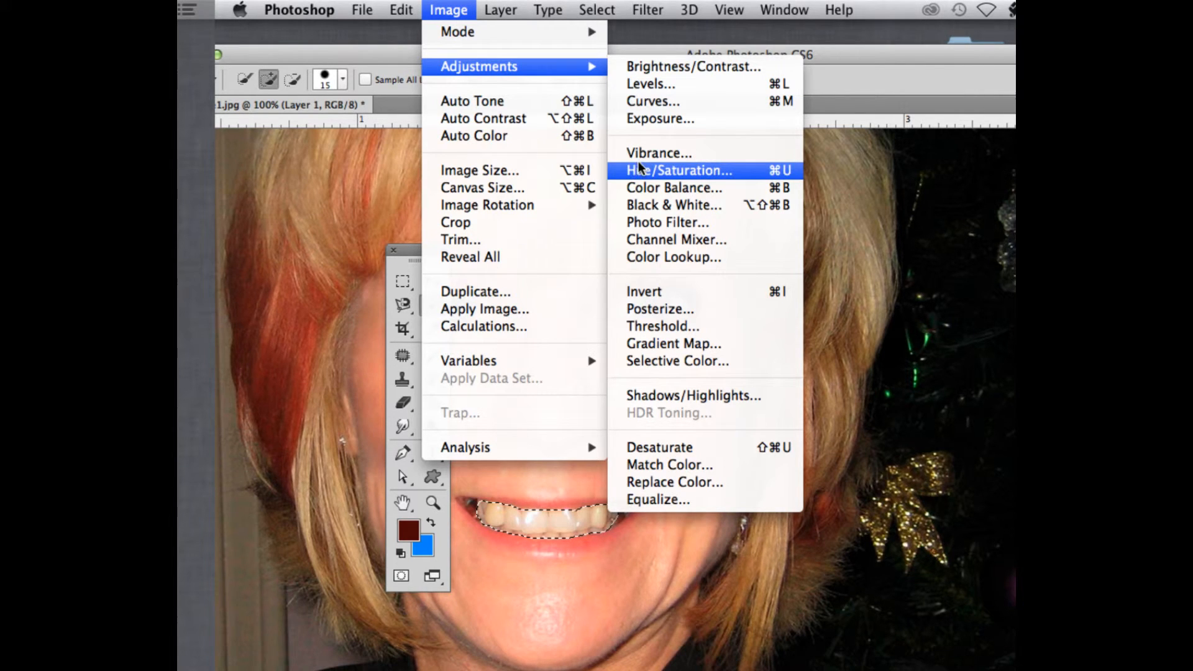
{"action": "left_click", "coordinate": [658, 166]}
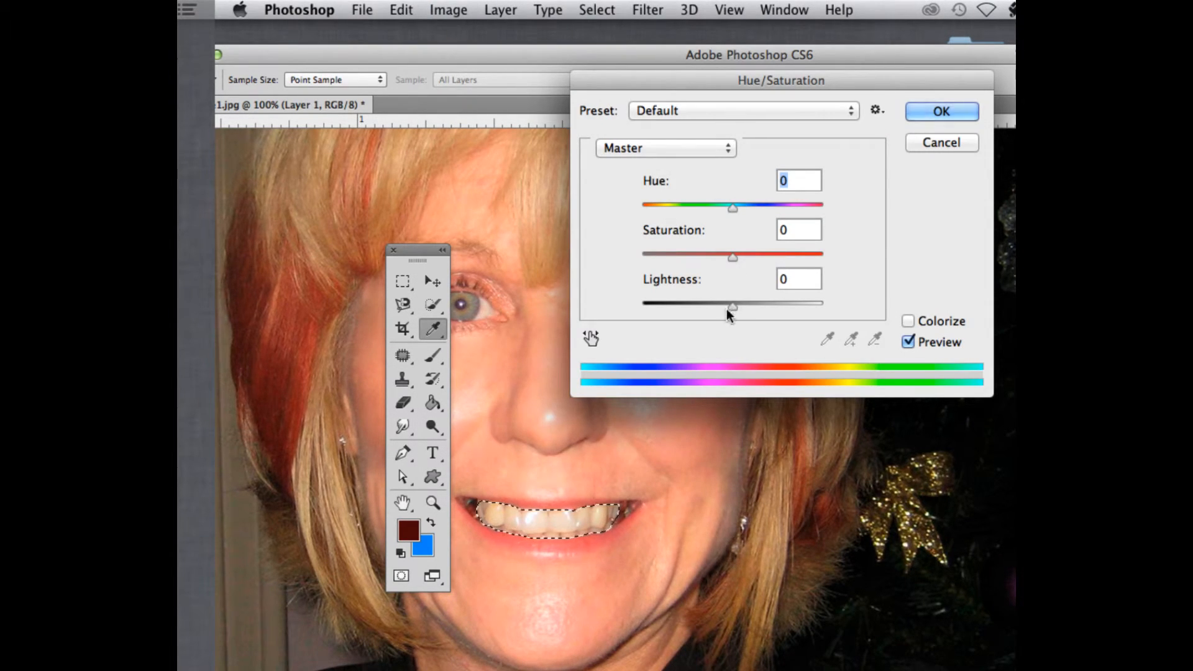
{"action": "left_click_drag", "start_coordinate": [732, 304], "coordinate": [753, 303]}
{"action": "left_click_drag", "start_coordinate": [732, 209], "coordinate": [721, 214]}
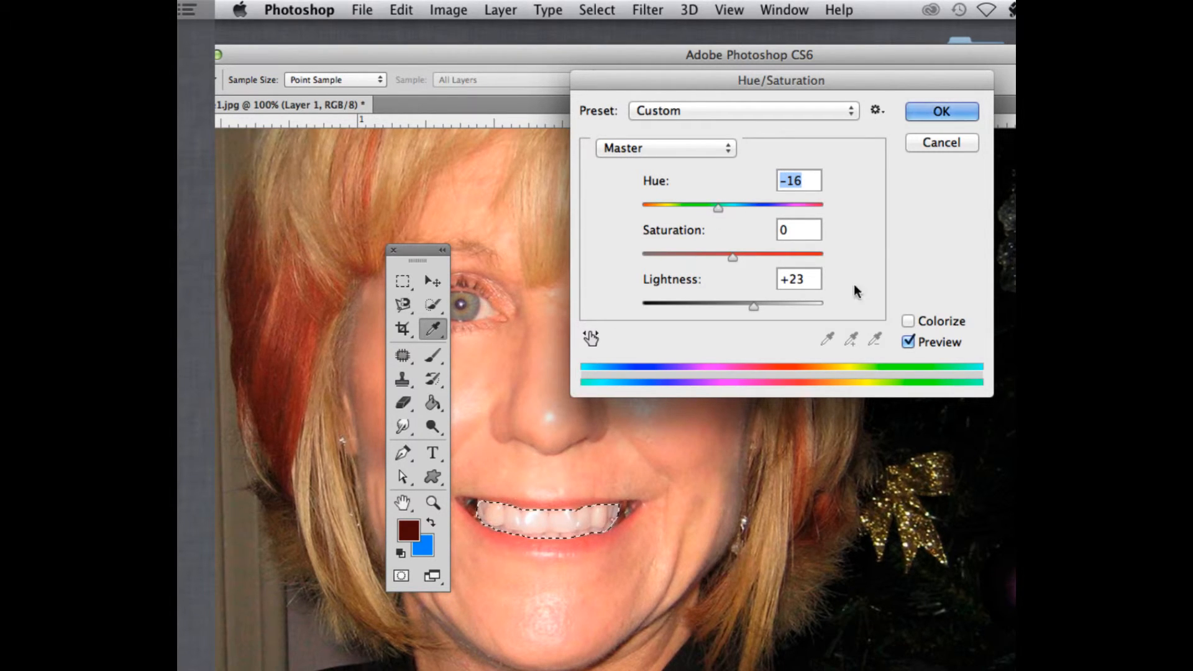
{"action": "left_click", "coordinate": [908, 342]}
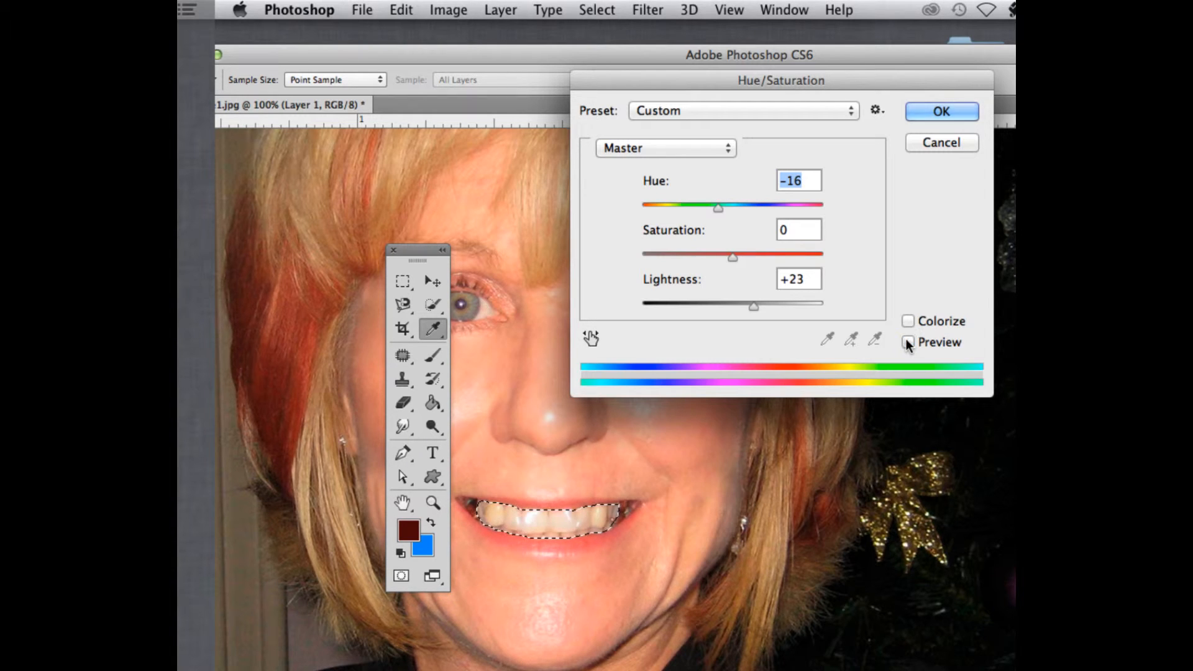
{"action": "left_click", "coordinate": [908, 341]}
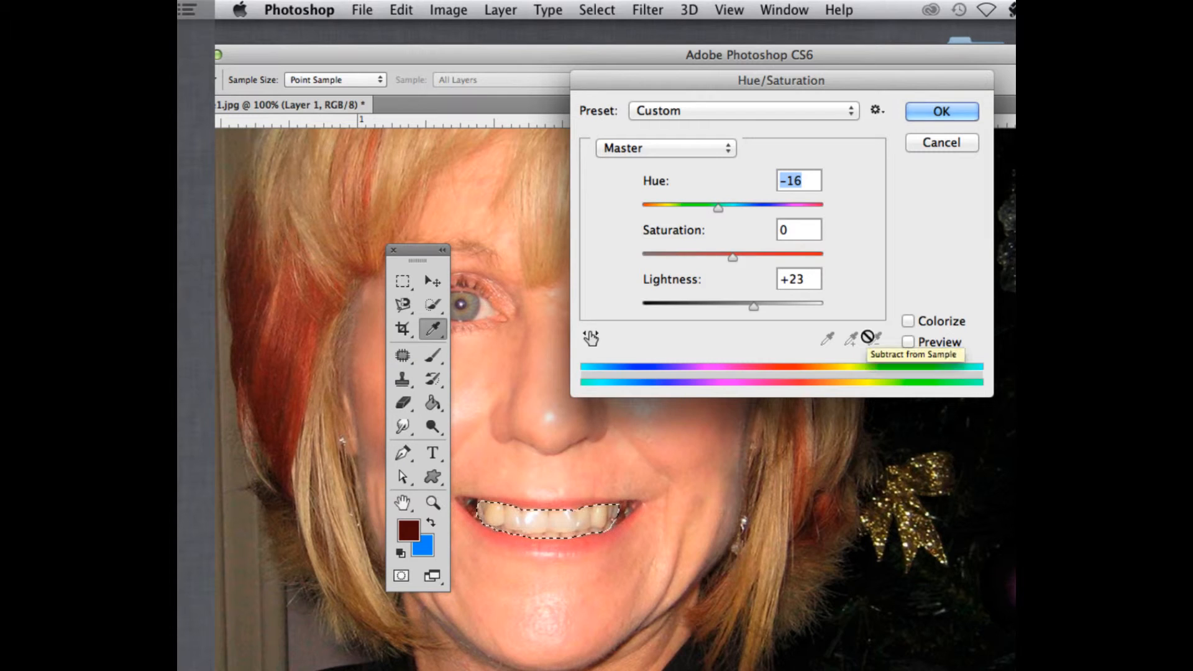
{"action": "left_click", "coordinate": [907, 341]}
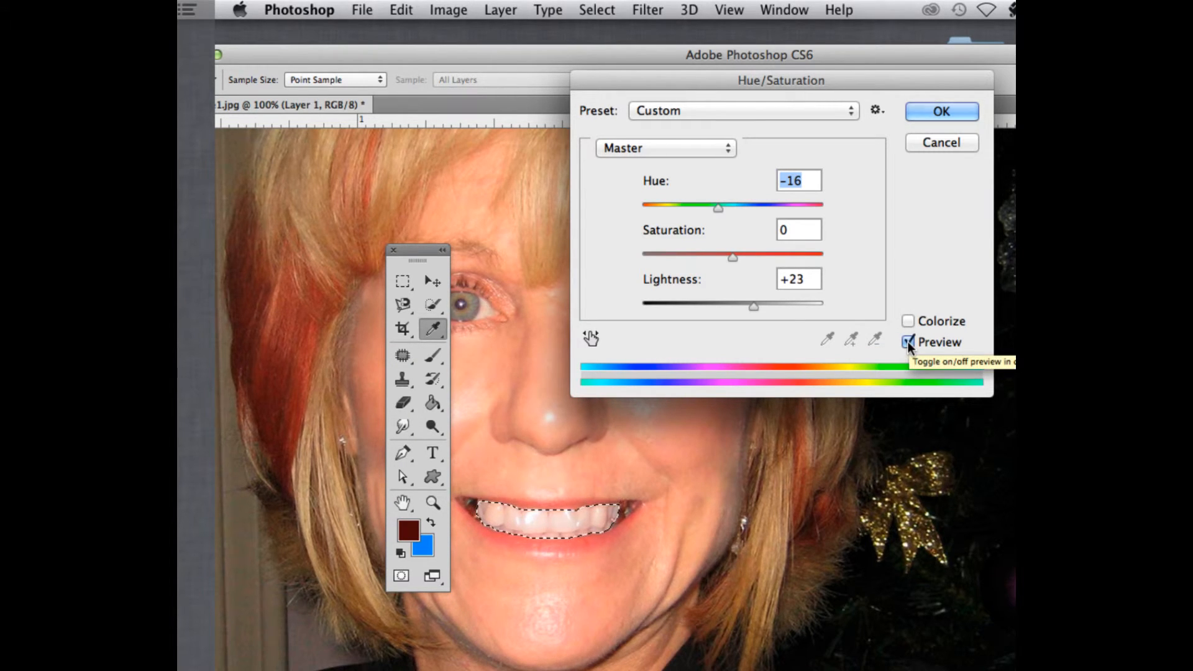
{"action": "left_click", "coordinate": [908, 342]}
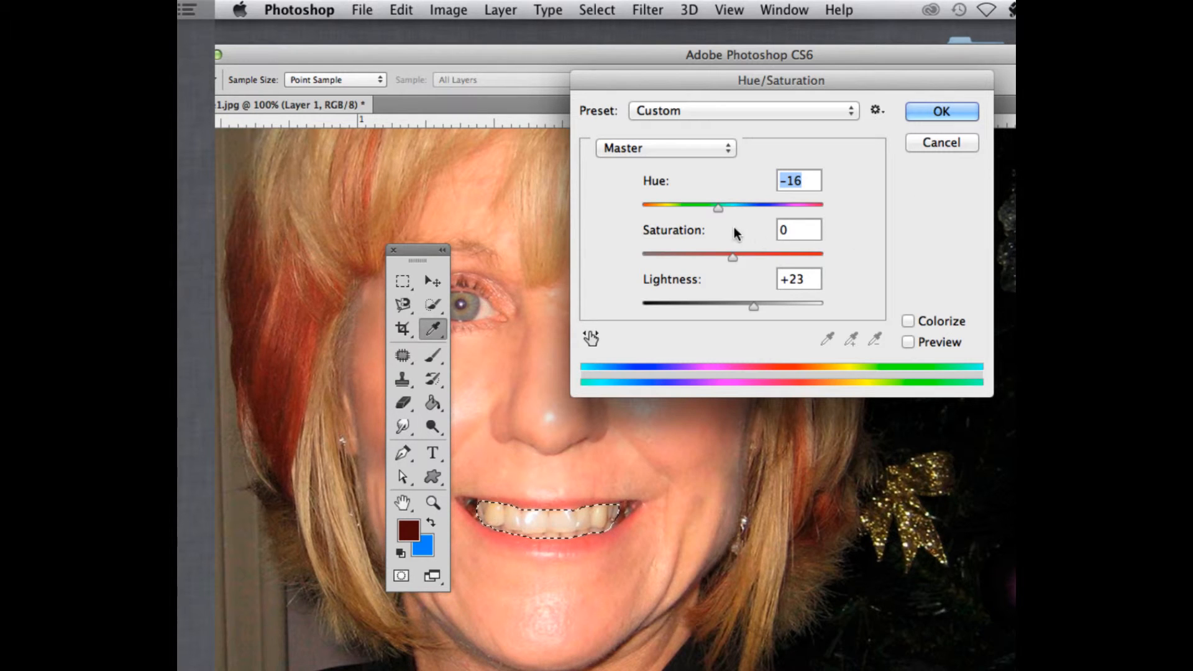
Lower Lightness to +6 and Saturation to -22 in Hue/Saturation, then cancel the dialog
{"action": "left_click_drag", "start_coordinate": [755, 307], "coordinate": [737, 304]}
{"action": "left_click", "coordinate": [908, 342]}
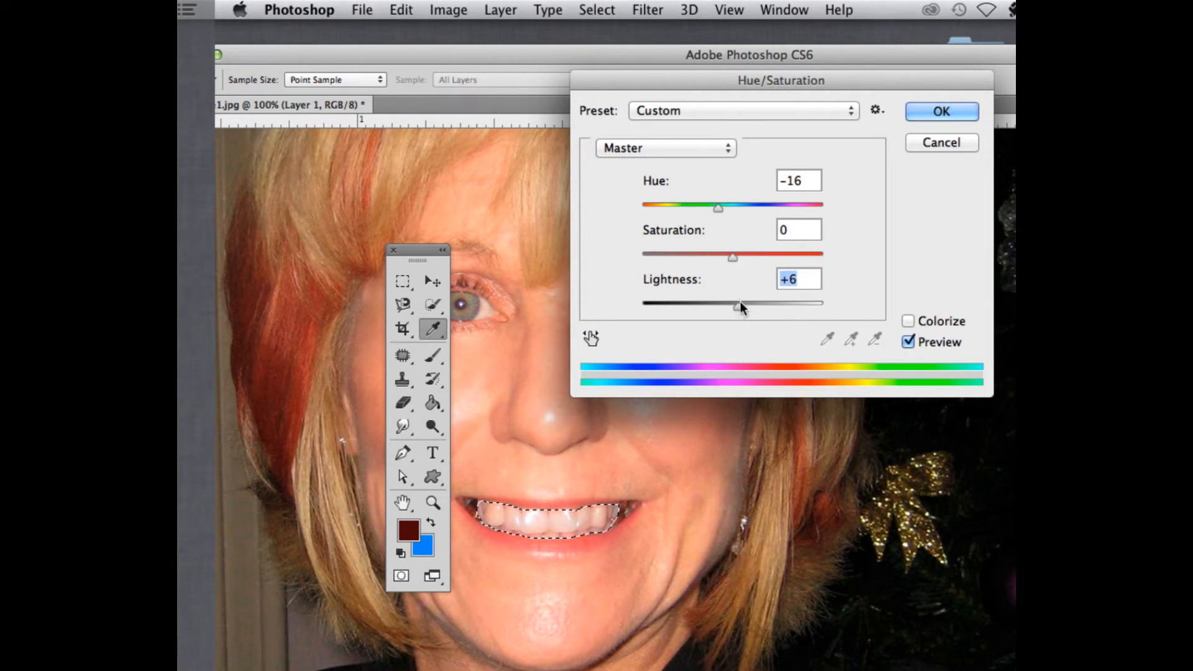
{"action": "mouse_move", "coordinate": [732, 255]}
{"action": "left_mouse_down"}
{"action": "mouse_move", "coordinate": [762, 260]}
{"action": "mouse_move", "coordinate": [623, 258]}
{"action": "mouse_move", "coordinate": [725, 260]}
{"action": "mouse_move", "coordinate": [712, 258]}
{"action": "left_mouse_up"}
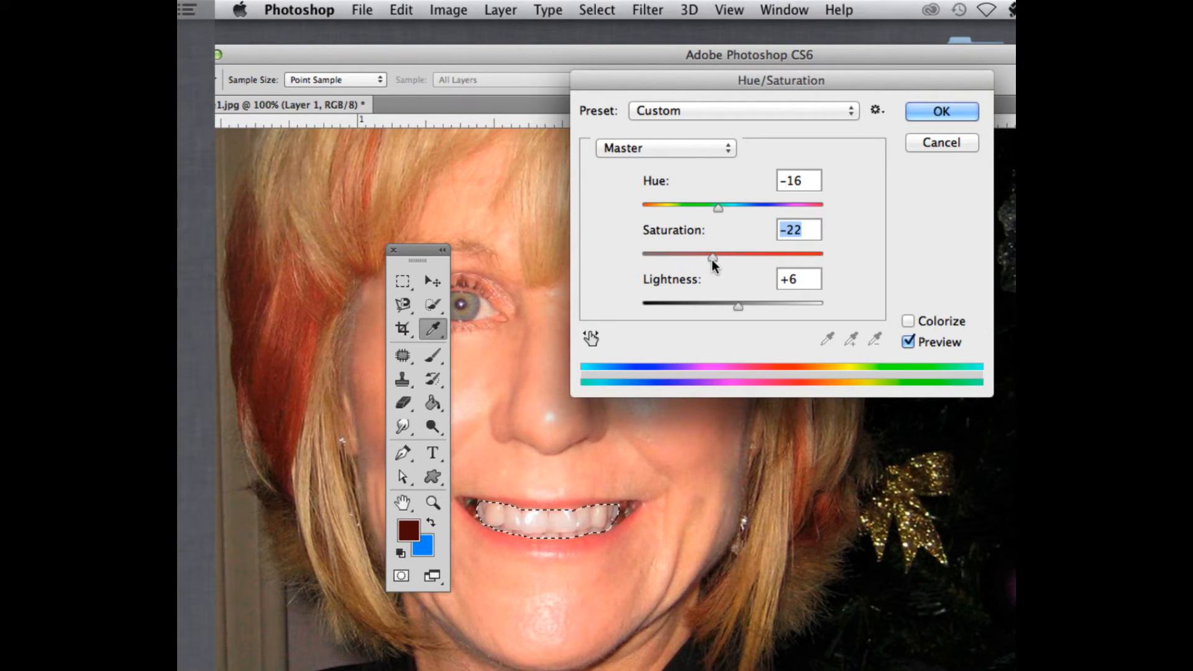
{"action": "left_click", "coordinate": [941, 141]}
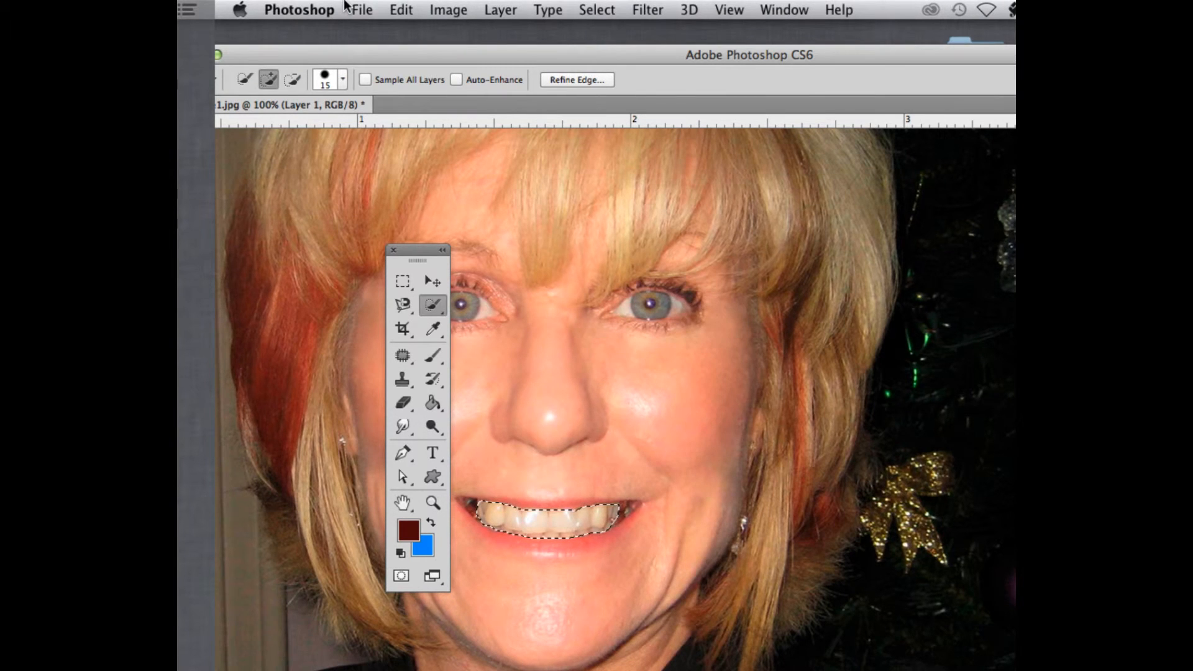
Open Color Balance for the teeth and set the Highlights Yellow–Blue level to +39
{"action": "left_click", "coordinate": [438, 9]}
{"action": "left_click", "coordinate": [435, 8]}
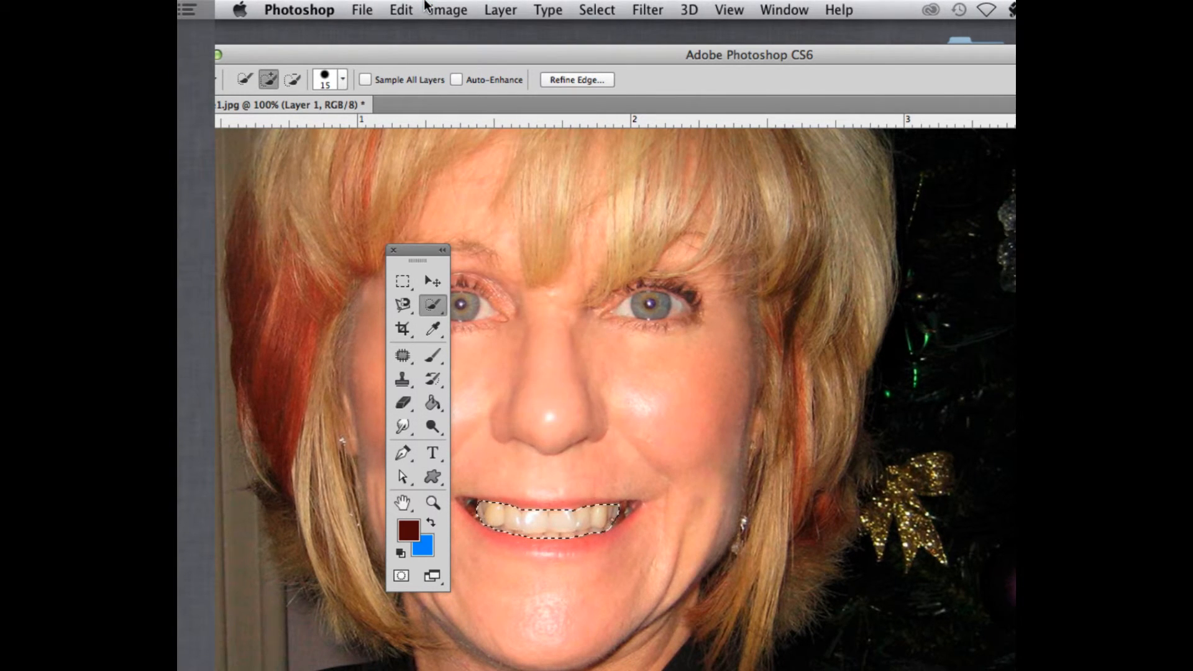
{"action": "left_click", "coordinate": [437, 9]}
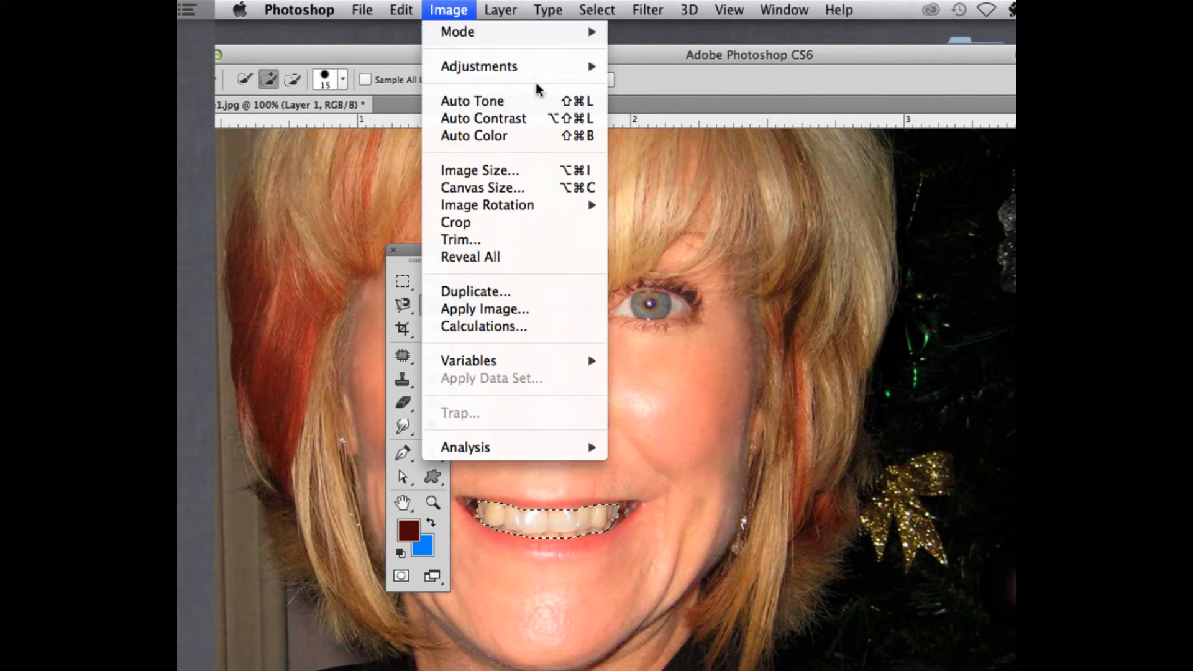
{"action": "mouse_move", "coordinate": [536, 69]}
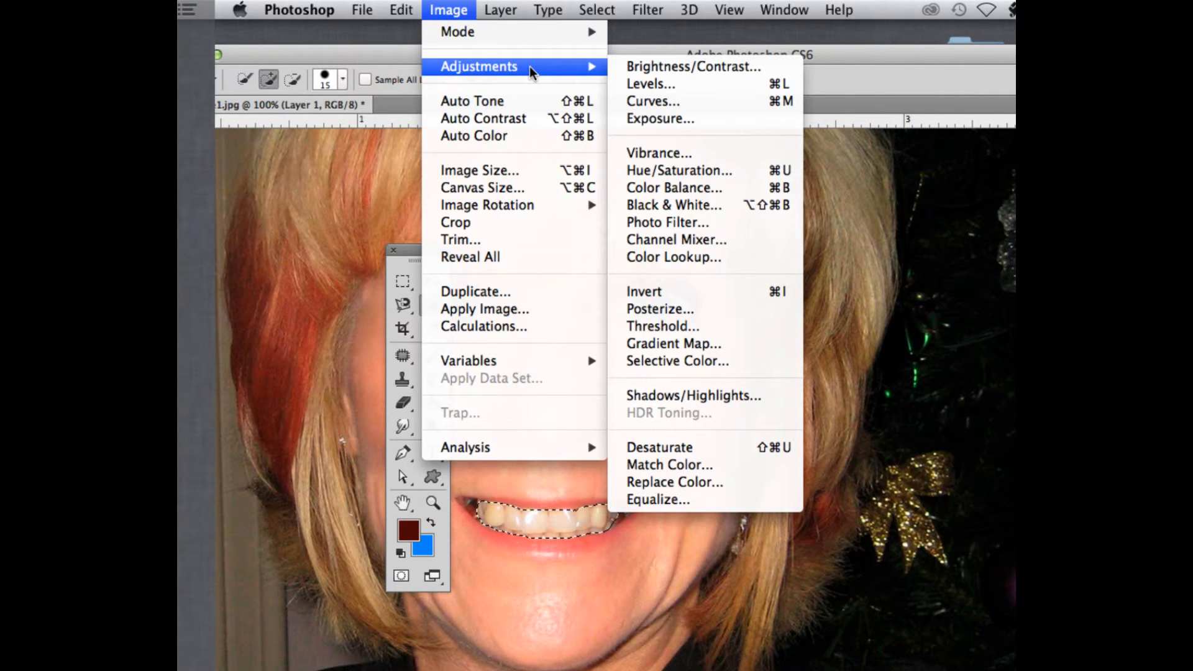
{"action": "left_click", "coordinate": [689, 186]}
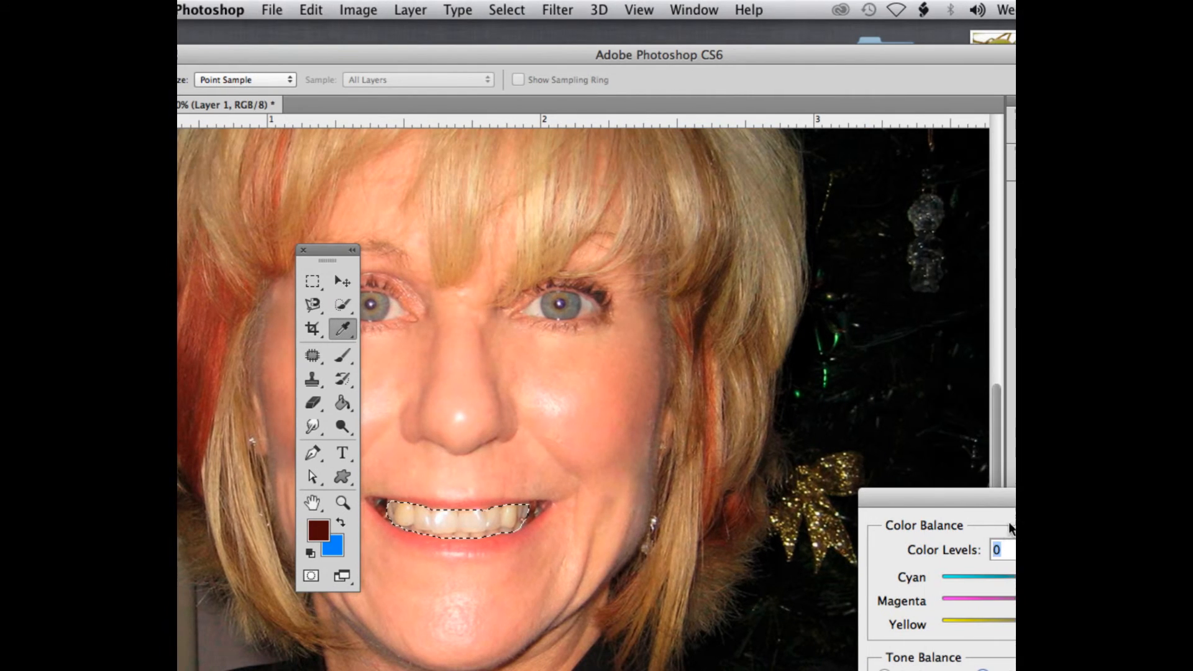
{"action": "left_click_drag", "start_coordinate": [960, 497], "coordinate": [630, 139]}
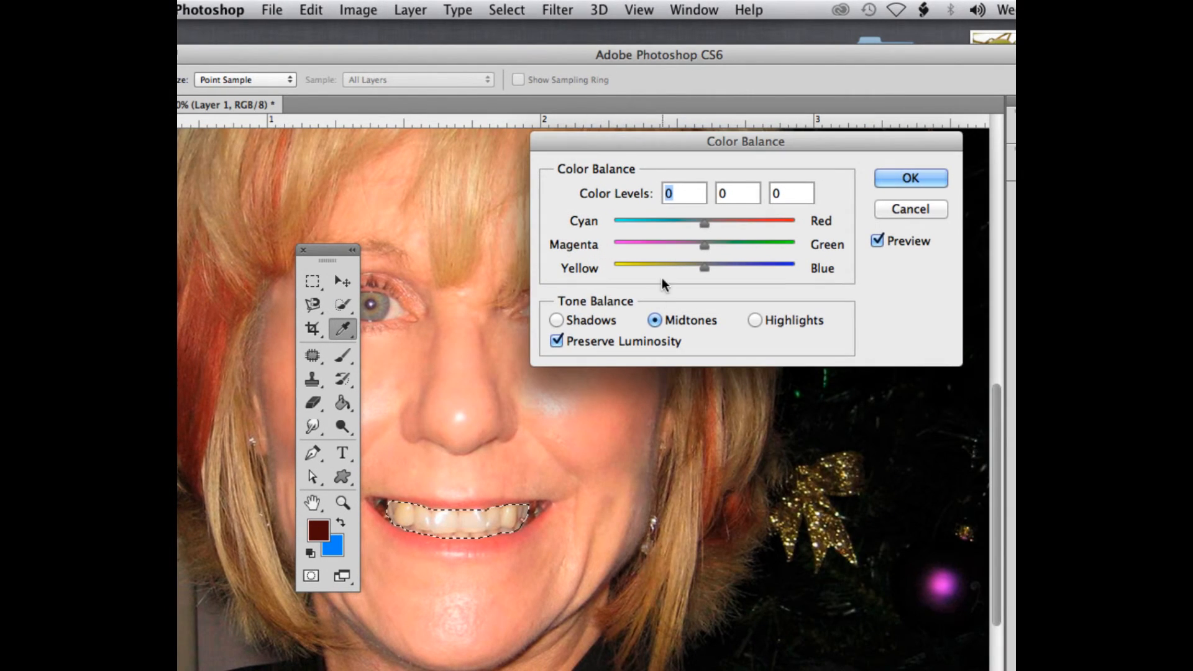
{"action": "left_click", "coordinate": [756, 320]}
{"action": "left_click_drag", "start_coordinate": [703, 265], "coordinate": [739, 267]}
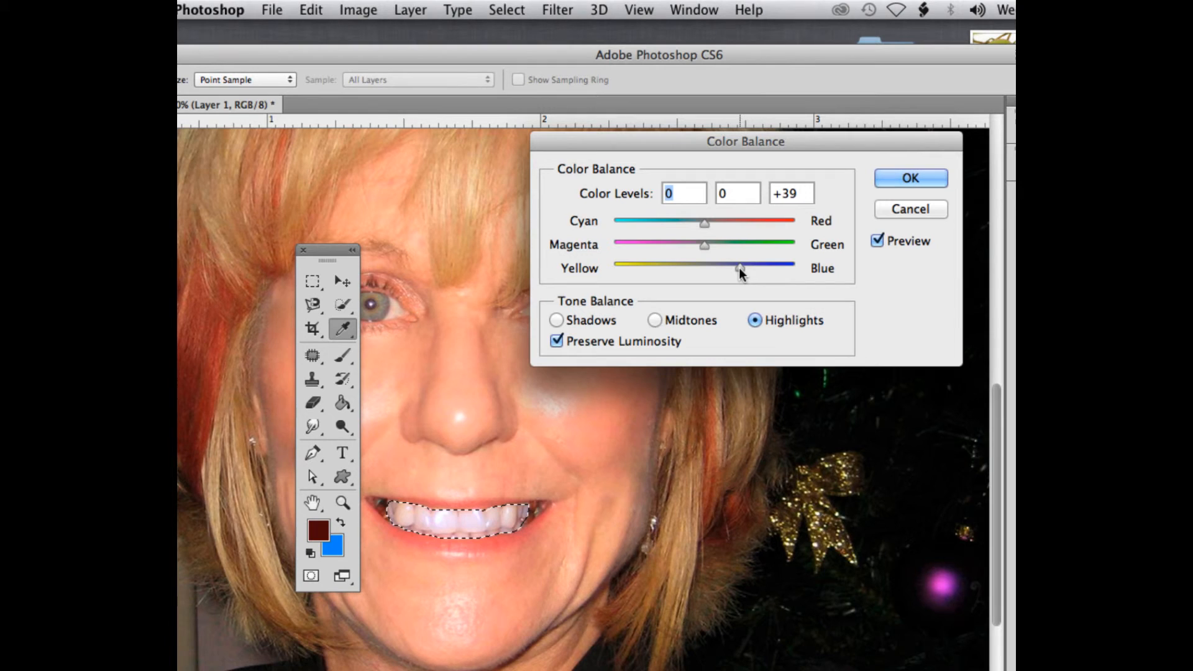
{"action": "left_click", "coordinate": [739, 269]}
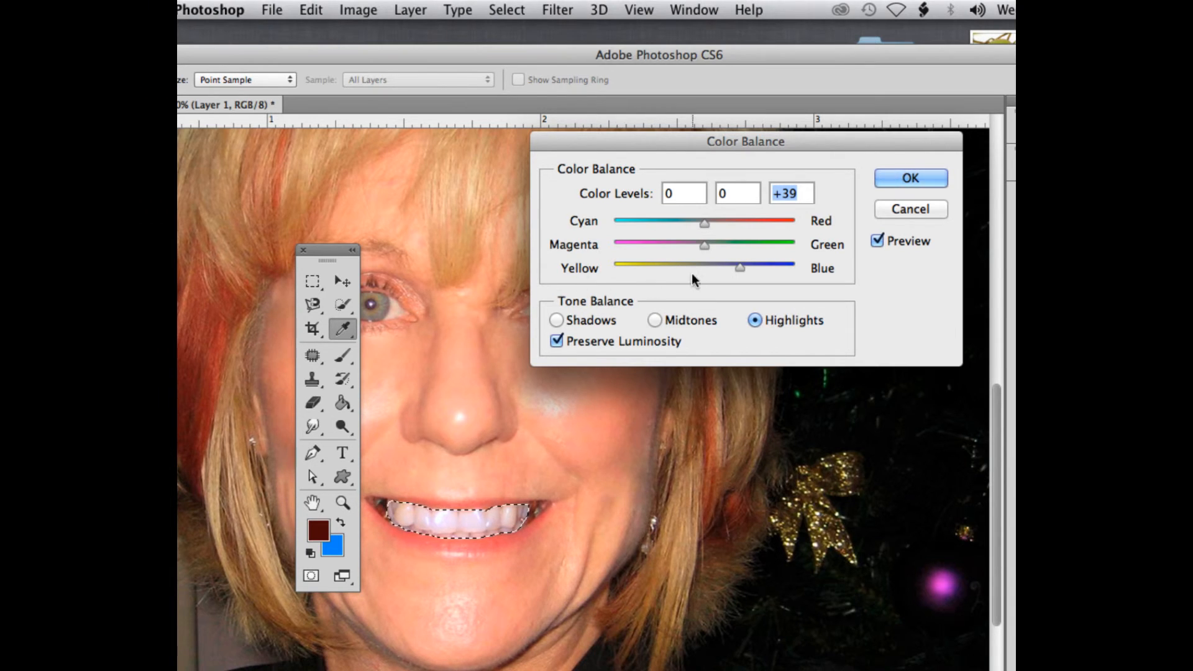
Set the Midtones Yellow–Blue level to +2, apply the Color Balance and deselect the teeth
{"action": "left_click", "coordinate": [656, 320]}
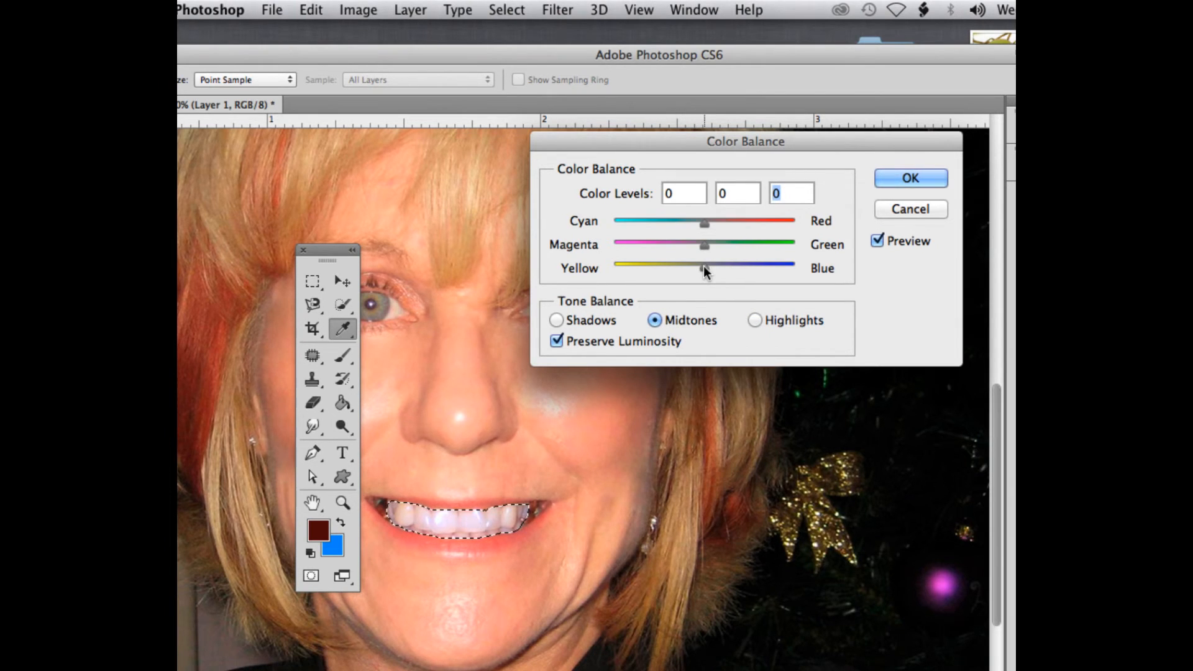
{"action": "mouse_move", "coordinate": [703, 266]}
{"action": "left_mouse_down"}
{"action": "mouse_move", "coordinate": [761, 269]}
{"action": "mouse_move", "coordinate": [705, 266]}
{"action": "left_mouse_up"}
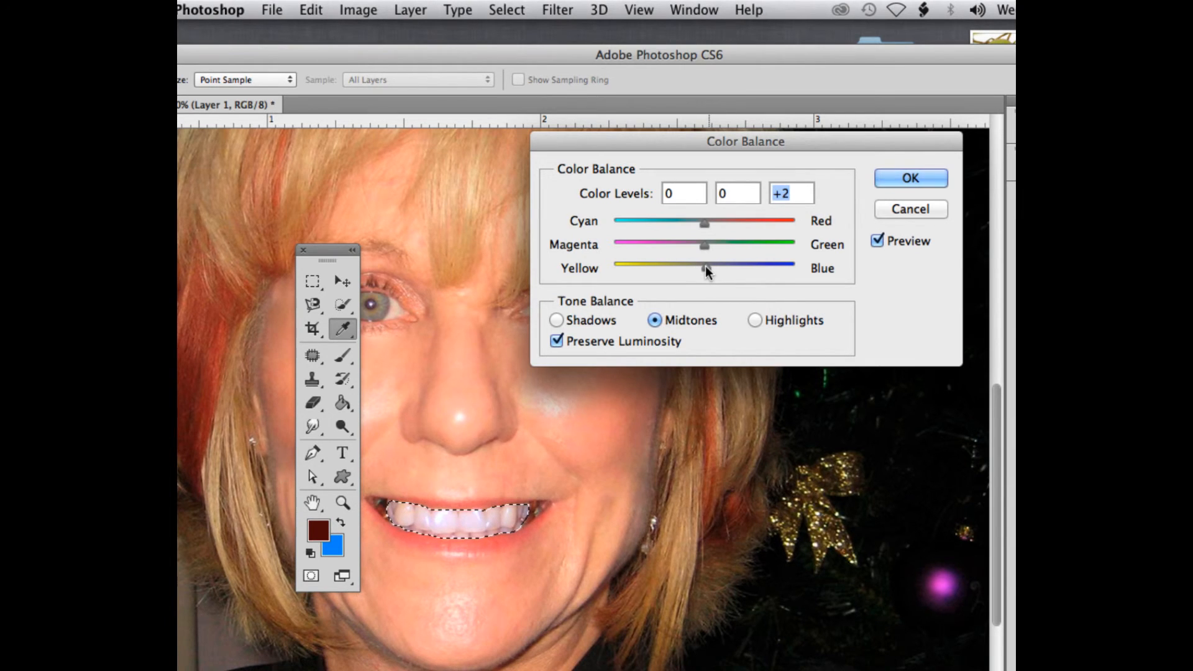
{"action": "left_click", "coordinate": [755, 321]}
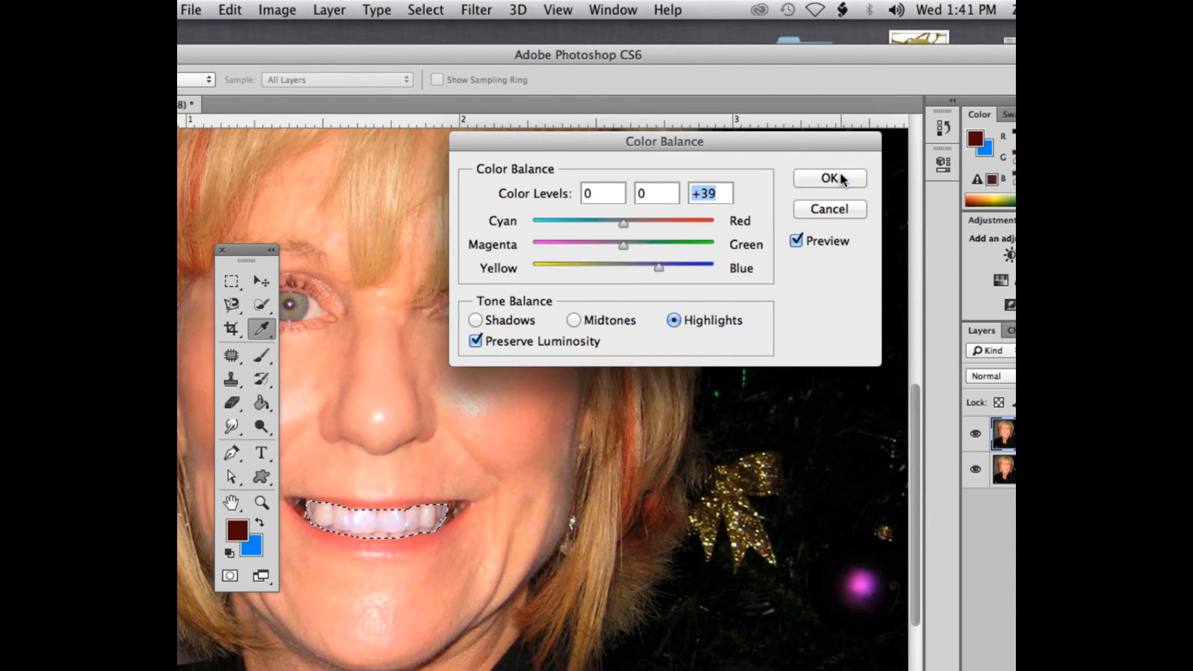
{"action": "left_click", "coordinate": [922, 177]}
{"action": "key", "text": "super+d"}
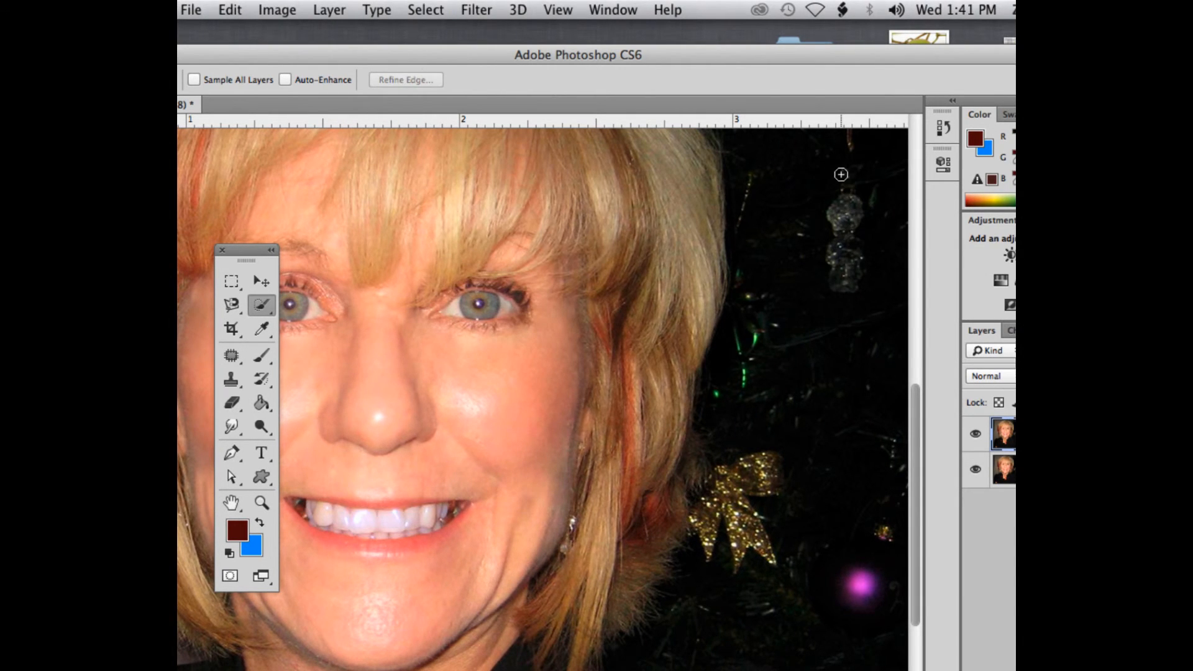
Zoom out and back in to compare the whitened teeth against the whole portrait
{"action": "key", "text": "super+minus"}
{"action": "key", "text": "super+minus"}
{"action": "key", "text": "super+minus"}
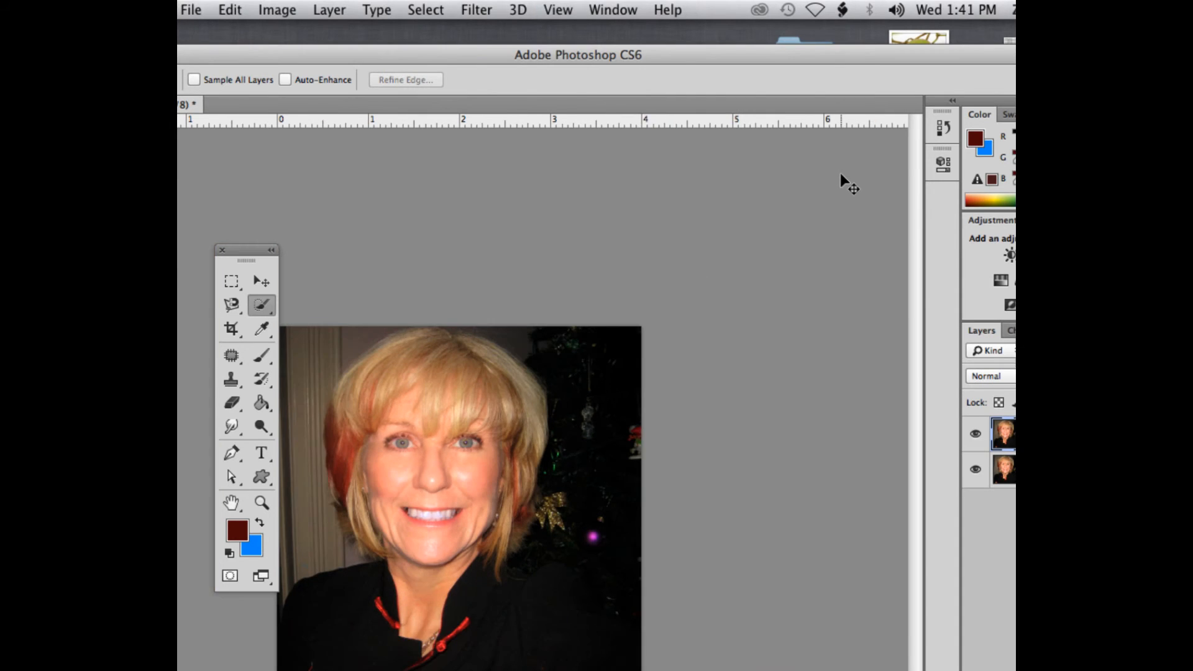
{"action": "key", "text": "super+plus"}
{"action": "key", "text": "super+plus"}
{"action": "key", "text": "super+plus"}
{"action": "key", "text": "super+plus"}
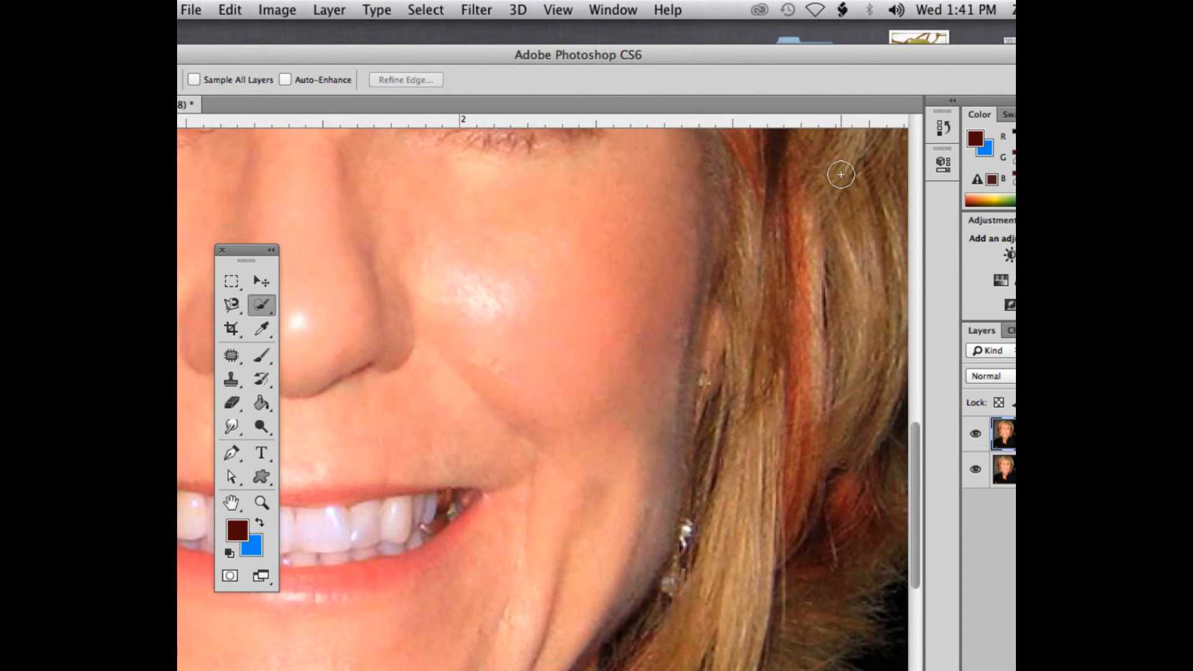
{"action": "key", "text": "super+minus"}
{"action": "key", "text": "super+minus"}
{"action": "key", "text": "super+minus"}
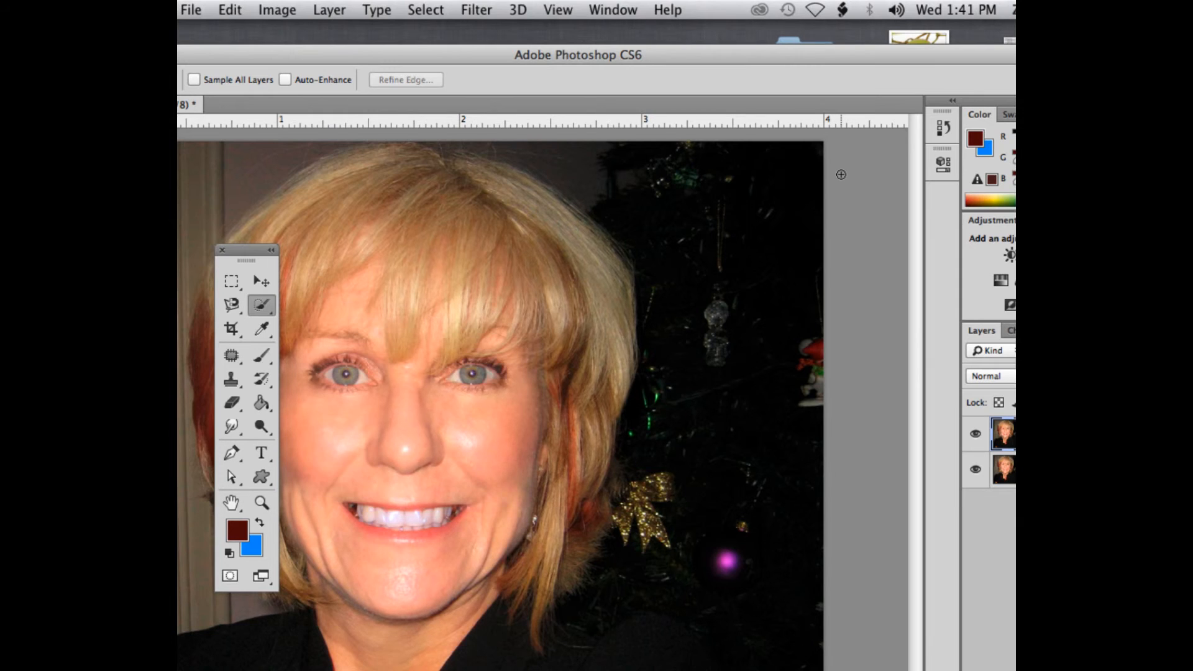
Undo the Color Balance whitening so the teeth selection returns
{"action": "key", "text": "super+z"}
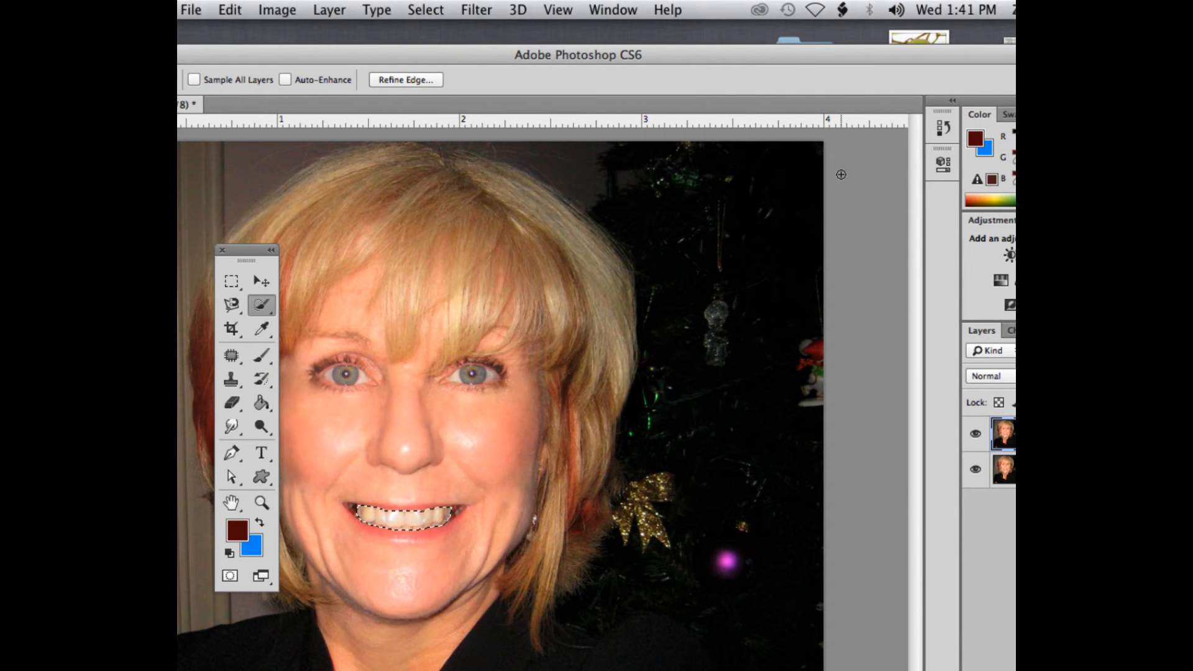
{"action": "key", "text": "super+plus"}
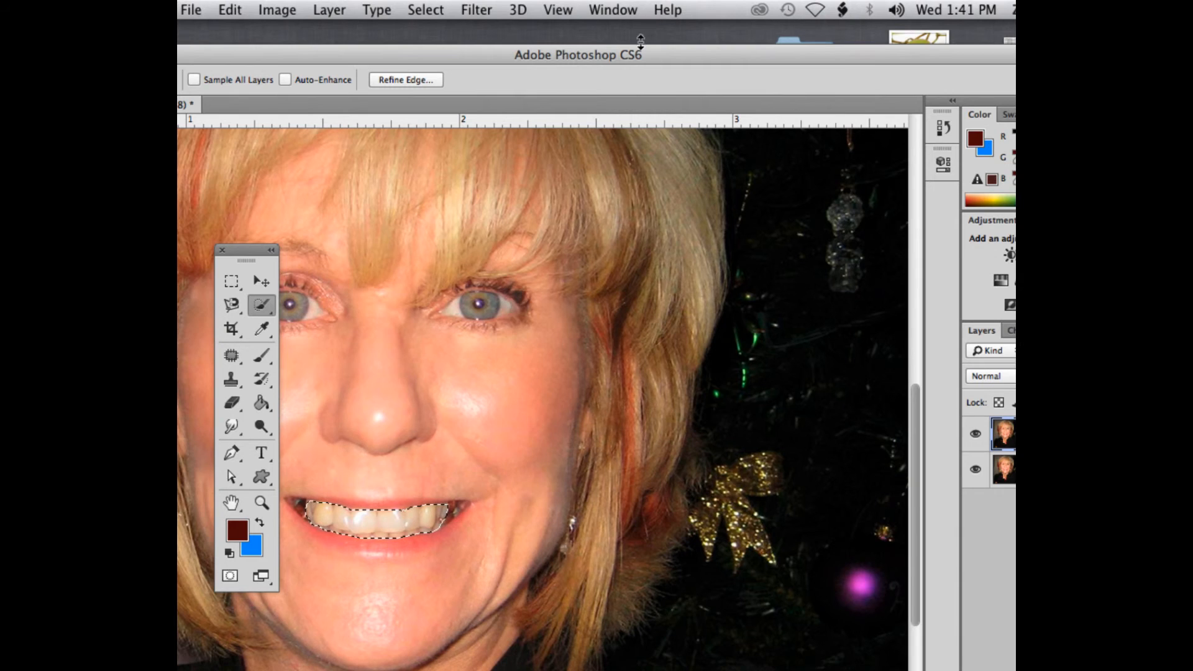
Switch to the Dodge Tool and reduce its brush size to 40
{"action": "left_click_drag", "start_coordinate": [629, 57], "coordinate": [723, 50]}
{"action": "left_click_drag", "start_coordinate": [248, 250], "coordinate": [250, 128]}
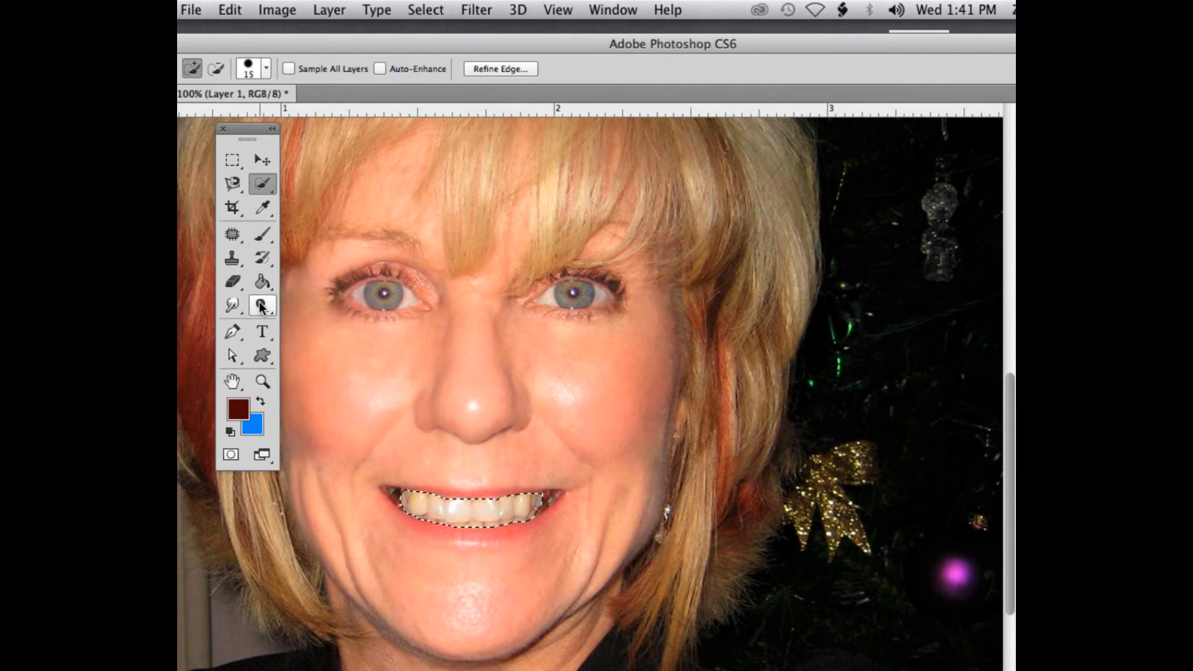
{"action": "mouse_move", "coordinate": [261, 307]}
{"action": "left_mouse_down"}
{"action": "mouse_move", "coordinate": [341, 315]}
{"action": "mouse_move", "coordinate": [339, 336]}
{"action": "mouse_move", "coordinate": [338, 304]}
{"action": "left_mouse_up"}
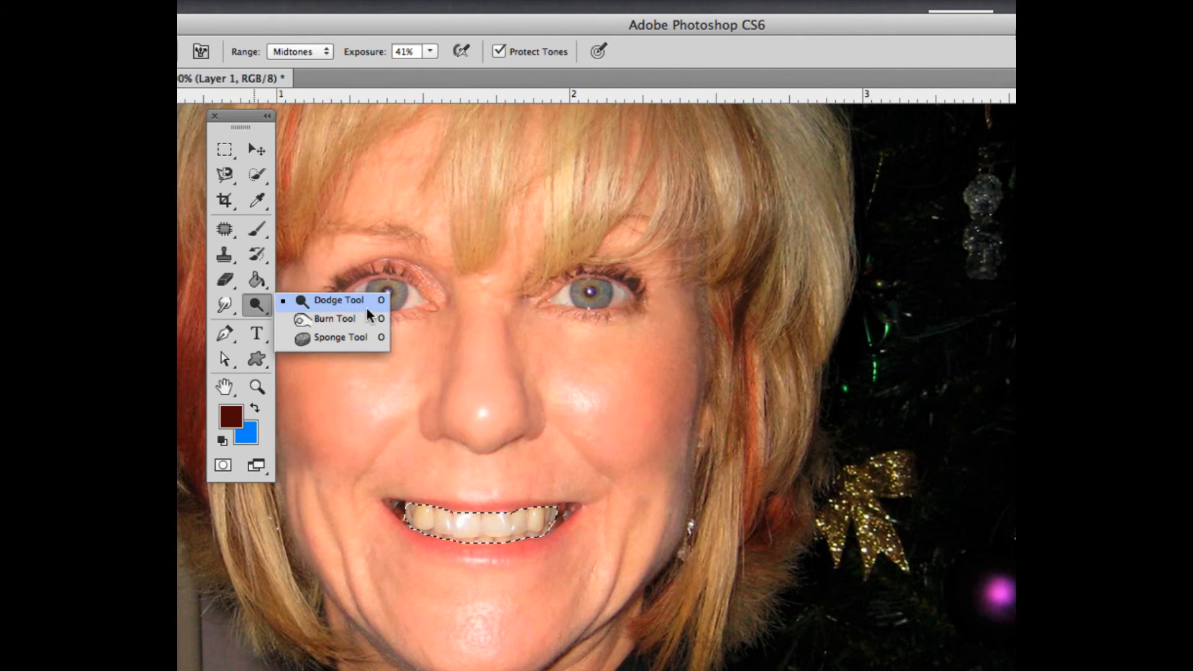
{"action": "left_click", "coordinate": [346, 299]}
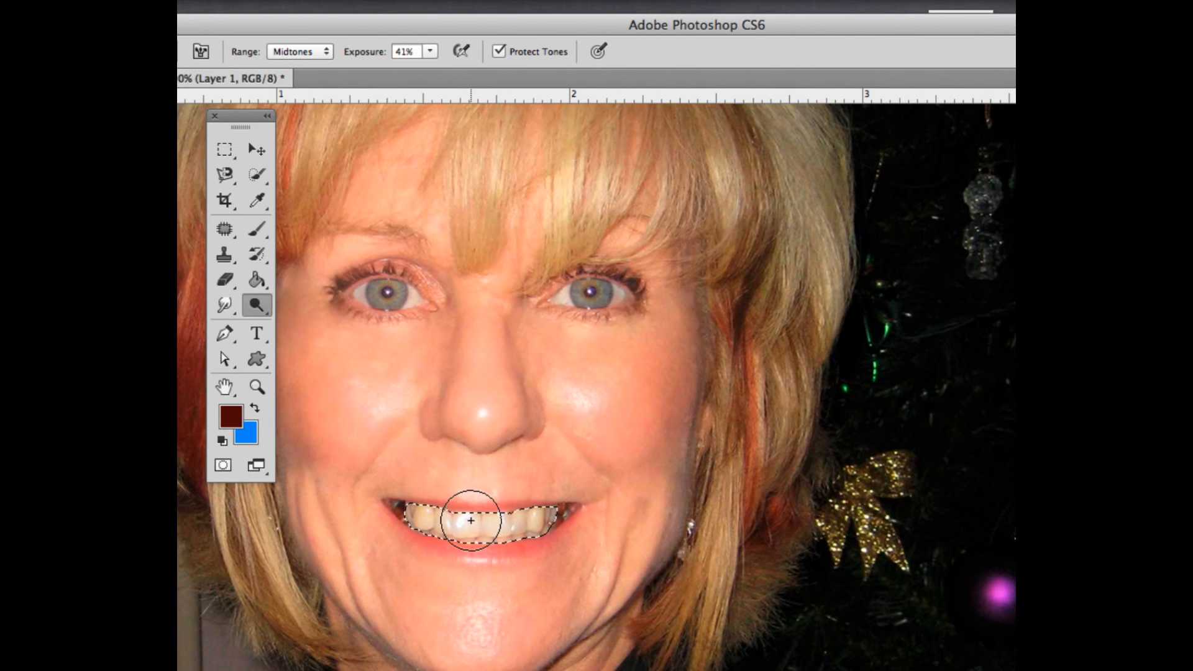
{"action": "key", "text": "bracketleft"}
{"action": "key", "text": "bracketleft"}
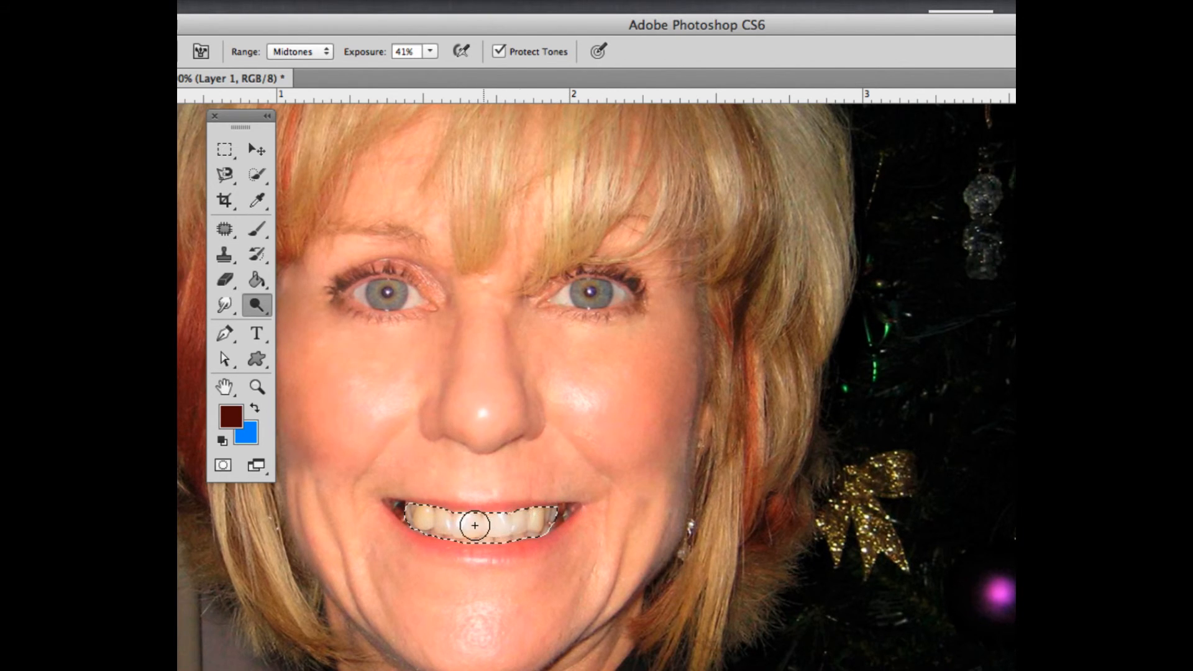
Reselect the Dodge Tool from its tool group
{"action": "left_click", "coordinate": [292, 49]}
{"action": "left_click", "coordinate": [295, 51]}
{"action": "left_click_drag", "start_coordinate": [269, 27], "coordinate": [338, 34]}
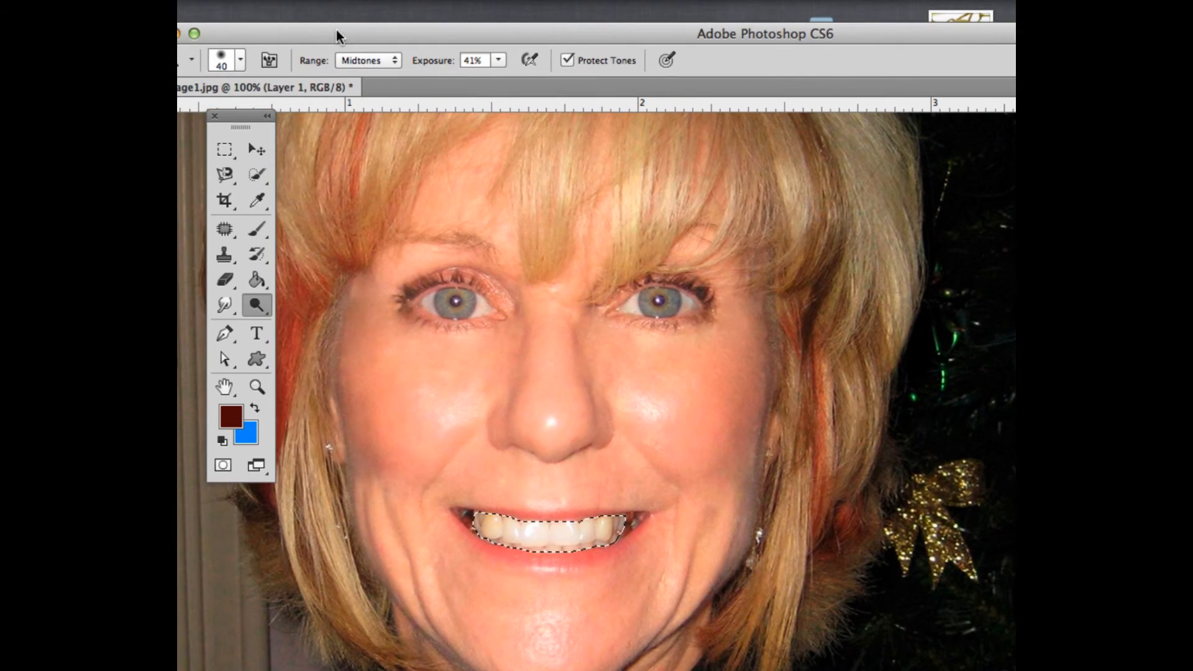
{"action": "right_click", "coordinate": [254, 312]}
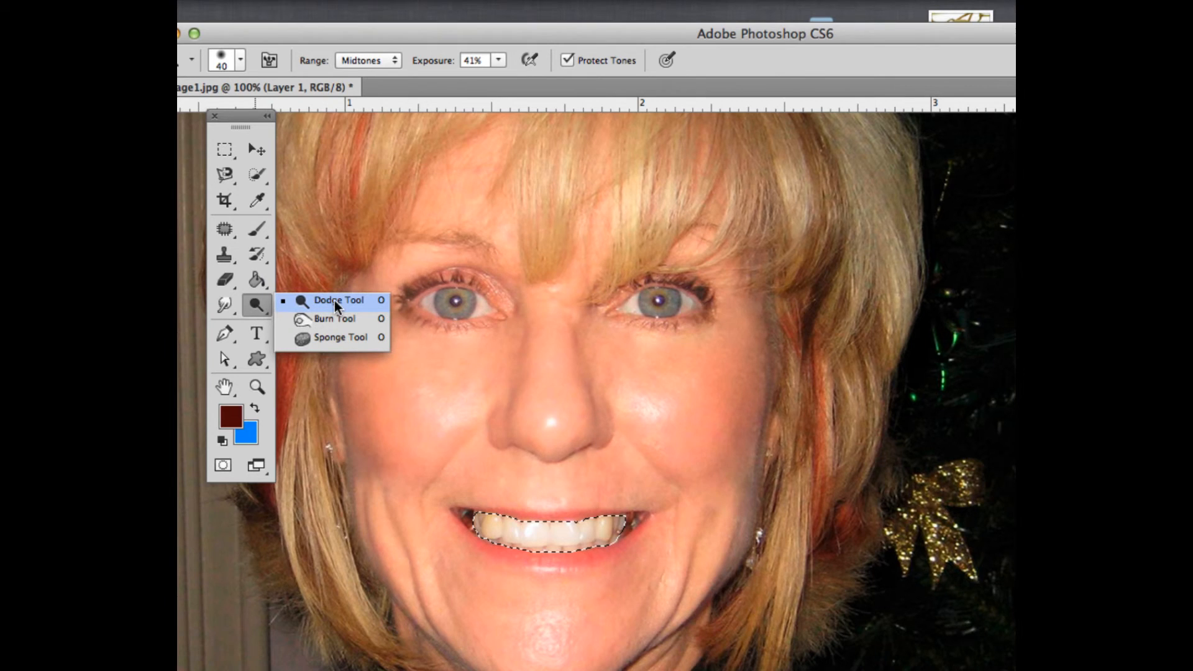
{"action": "left_click", "coordinate": [334, 300]}
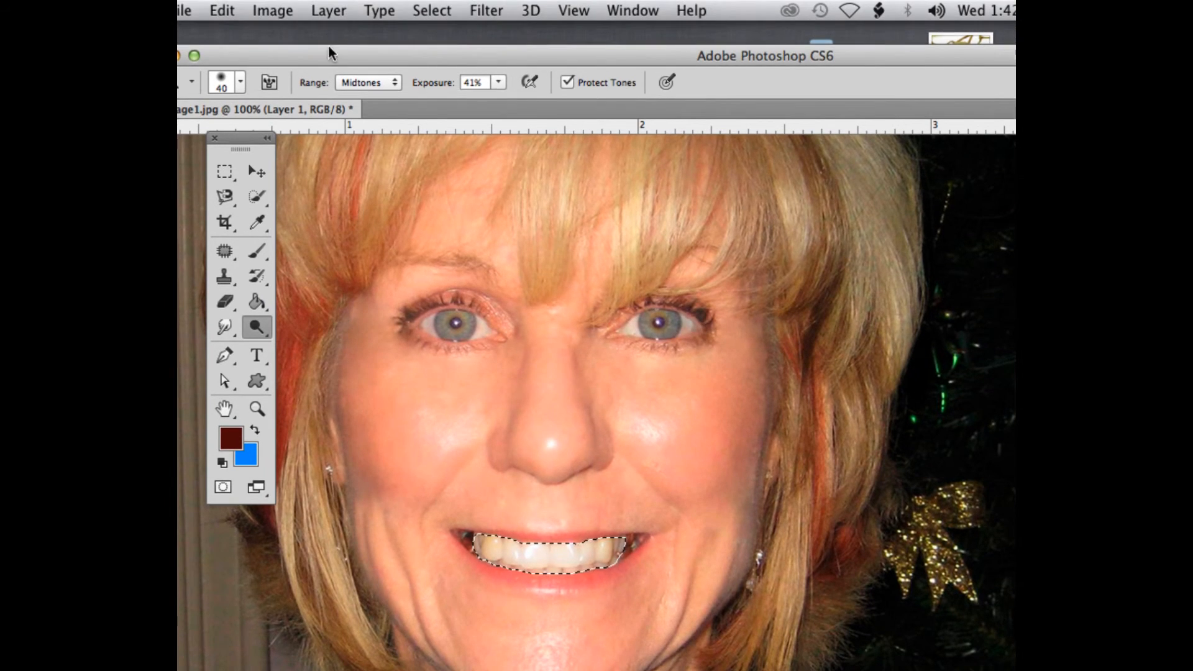
{"action": "left_click_drag", "start_coordinate": [329, 28], "coordinate": [347, 36]}
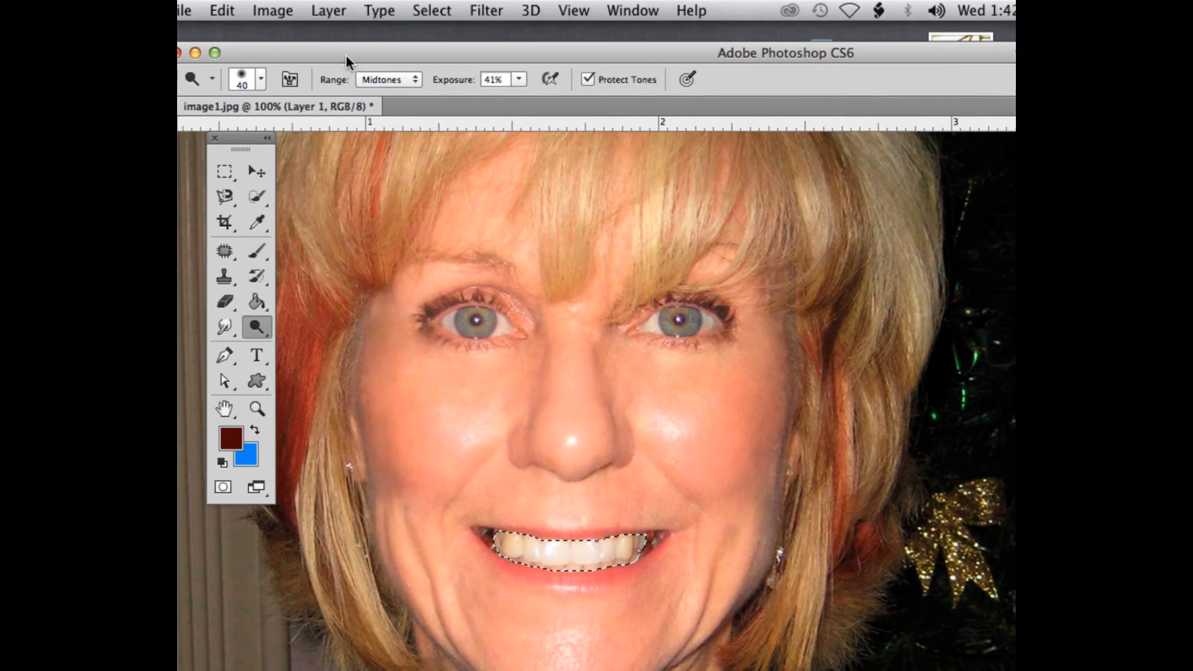
Set the Dodge range to Highlights and brush across the teeth
{"action": "left_click", "coordinate": [385, 79]}
{"action": "left_click", "coordinate": [384, 91]}
{"action": "mouse_move", "coordinate": [546, 548]}
{"action": "left_mouse_down"}
{"action": "mouse_move", "coordinate": [613, 546]}
{"action": "mouse_move", "coordinate": [519, 548]}
{"action": "mouse_move", "coordinate": [614, 552]}
{"action": "left_mouse_up"}
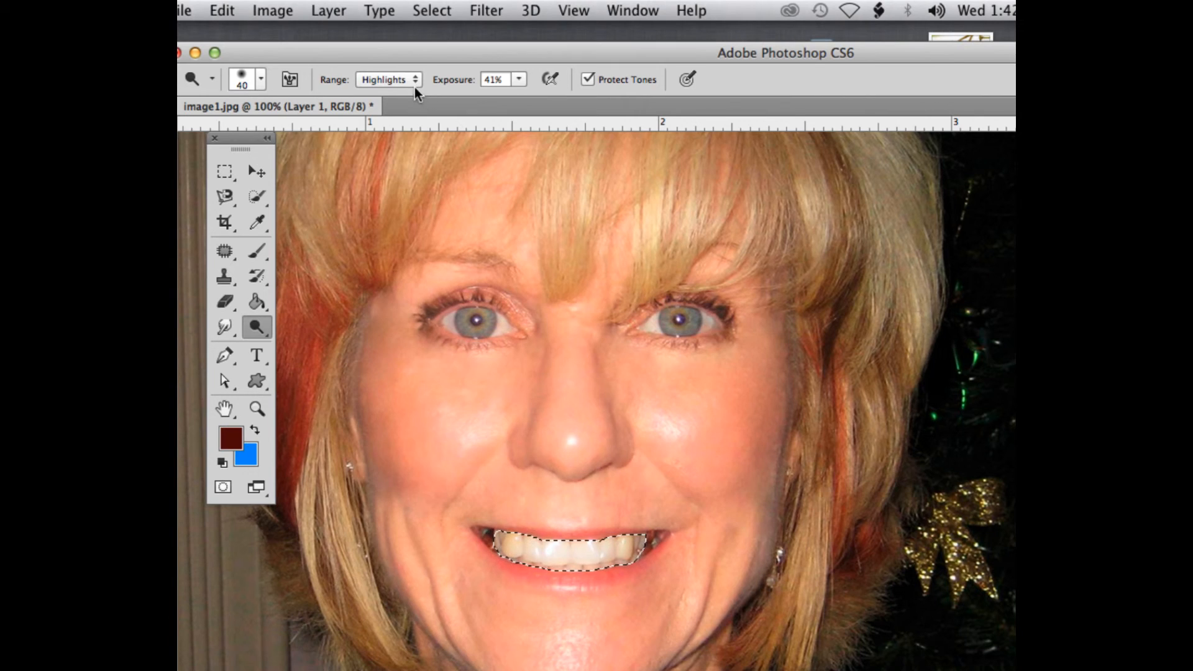
Switch the Dodge range back to Midtones and brush over the teeth again
{"action": "left_click", "coordinate": [399, 80]}
{"action": "left_click", "coordinate": [398, 79]}
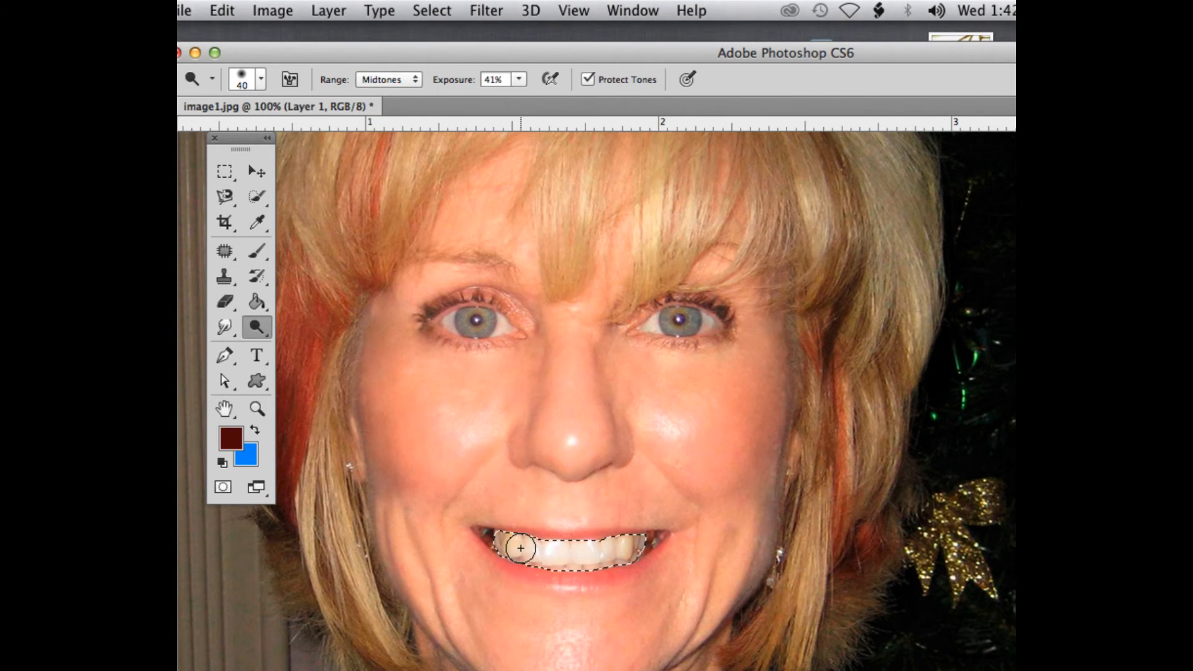
{"action": "mouse_move", "coordinate": [522, 546]}
{"action": "left_mouse_down"}
{"action": "mouse_move", "coordinate": [567, 554]}
{"action": "mouse_move", "coordinate": [521, 547]}
{"action": "left_mouse_up"}
{"action": "left_click_drag", "start_coordinate": [620, 550], "coordinate": [526, 546]}
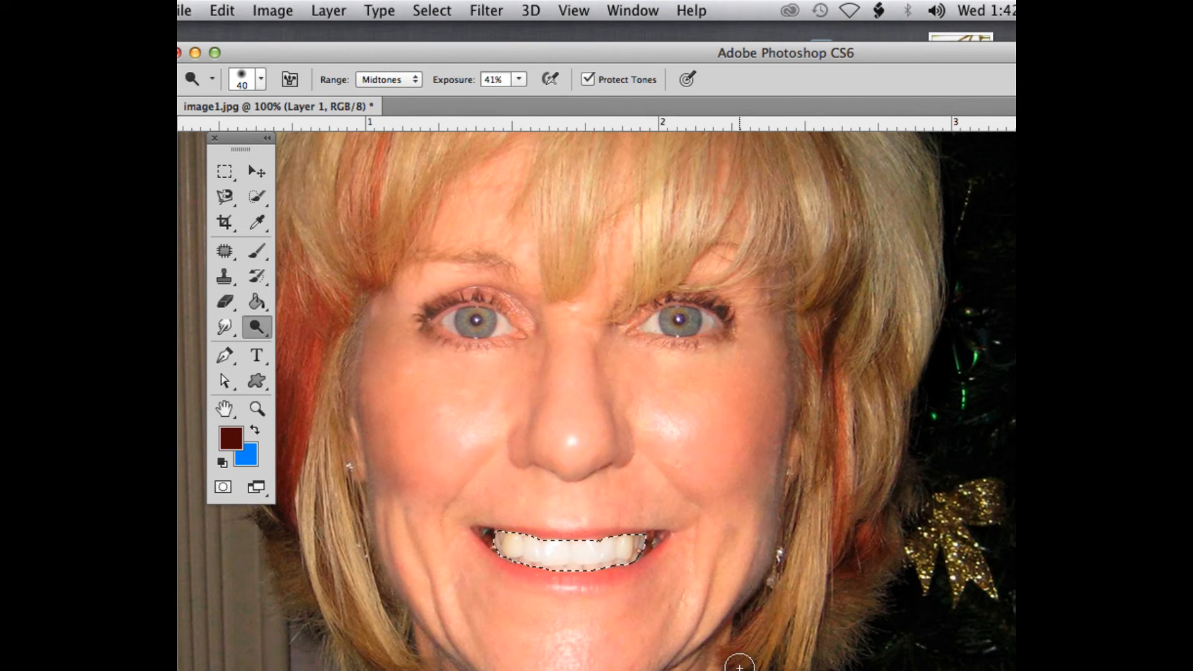
Deselect the teeth and zoom out and in to compare the smile with the whole face
{"action": "key", "text": "super+d"}
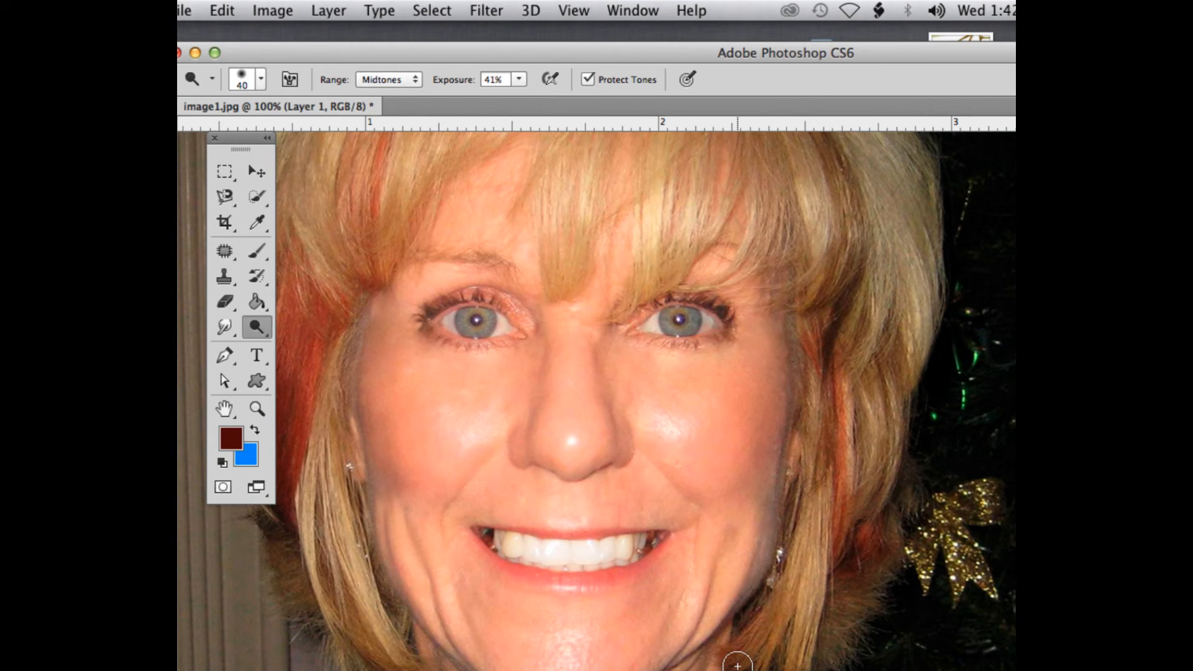
{"action": "key", "text": "super+minus"}
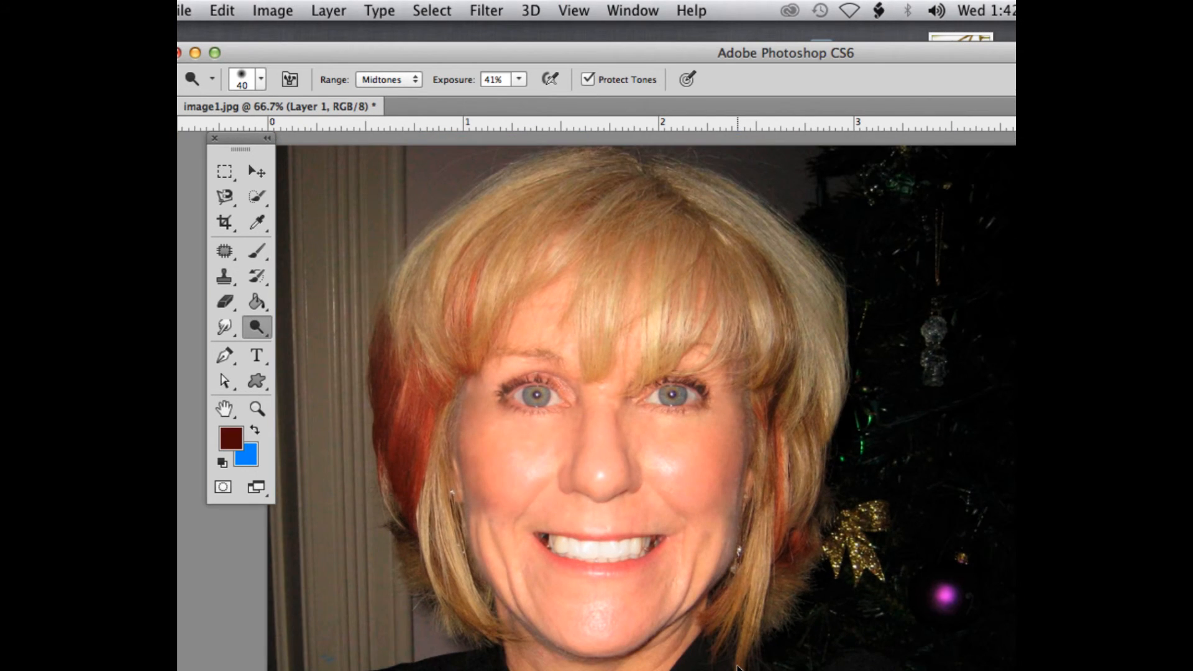
{"action": "key", "text": "super+plus"}
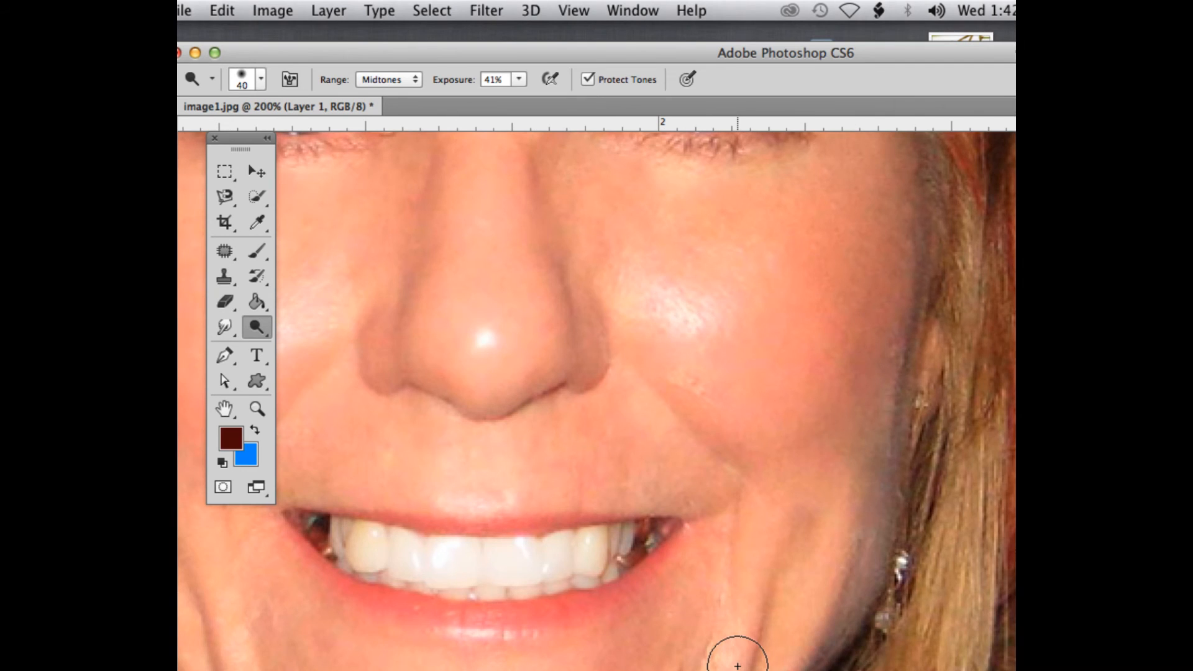
{"action": "key", "text": "super+minus"}
Undo the deselection to bring back the teeth selection
{"action": "key", "text": "super+z"}
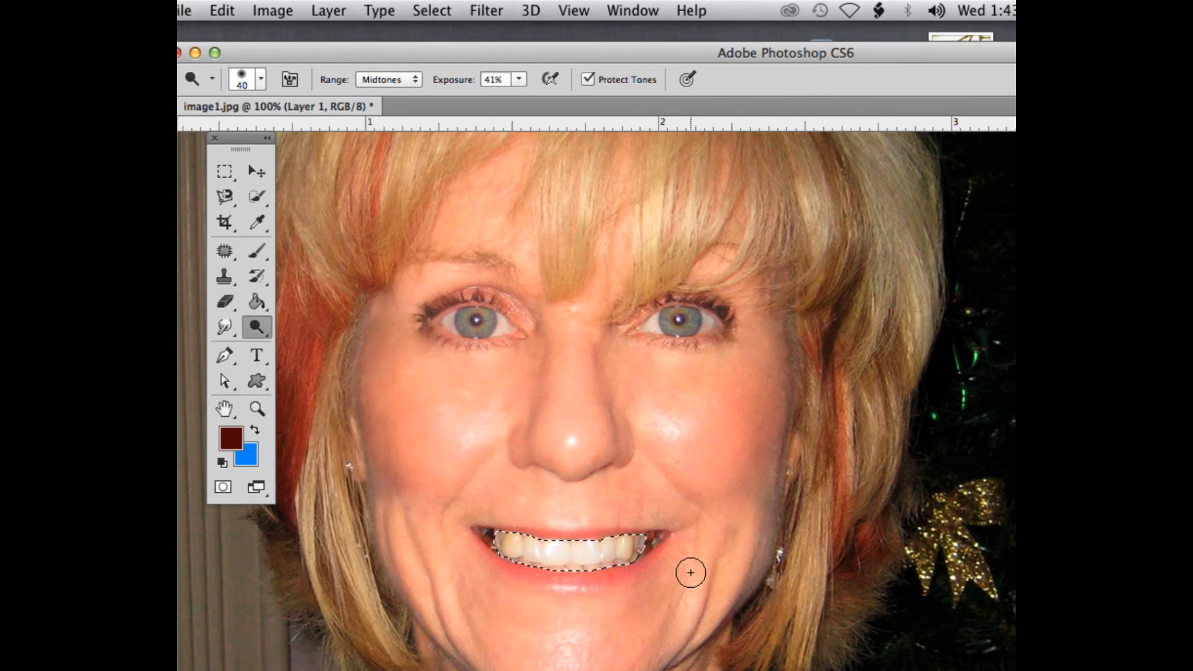
{"action": "left_click", "coordinate": [255, 320]}
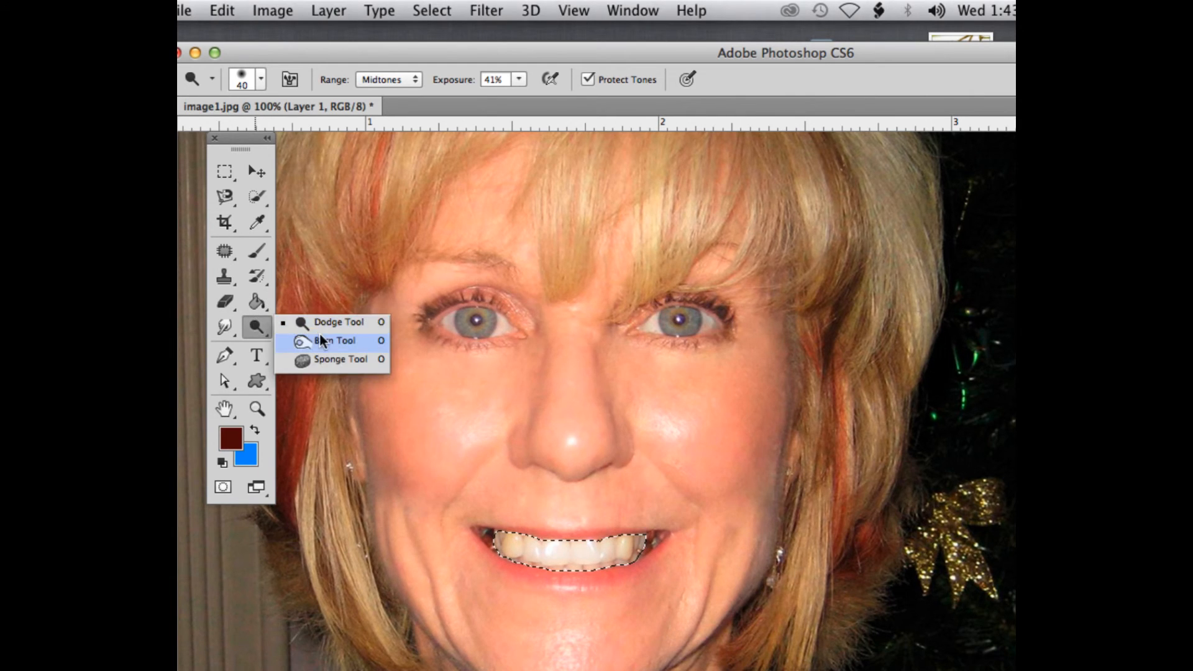
{"action": "left_click", "coordinate": [389, 61]}
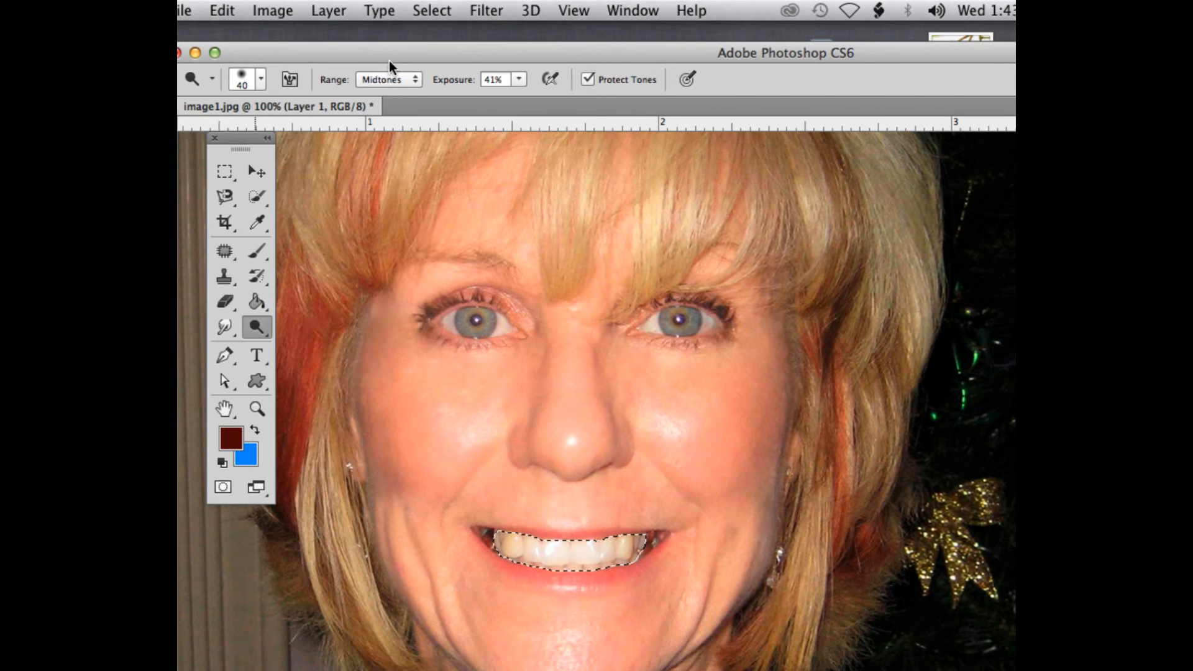
Set the Dodge exposure to 47% and dab the teeth with a 20 px brush
{"action": "left_click", "coordinate": [519, 81]}
{"action": "left_click_drag", "start_coordinate": [520, 101], "coordinate": [568, 103]}
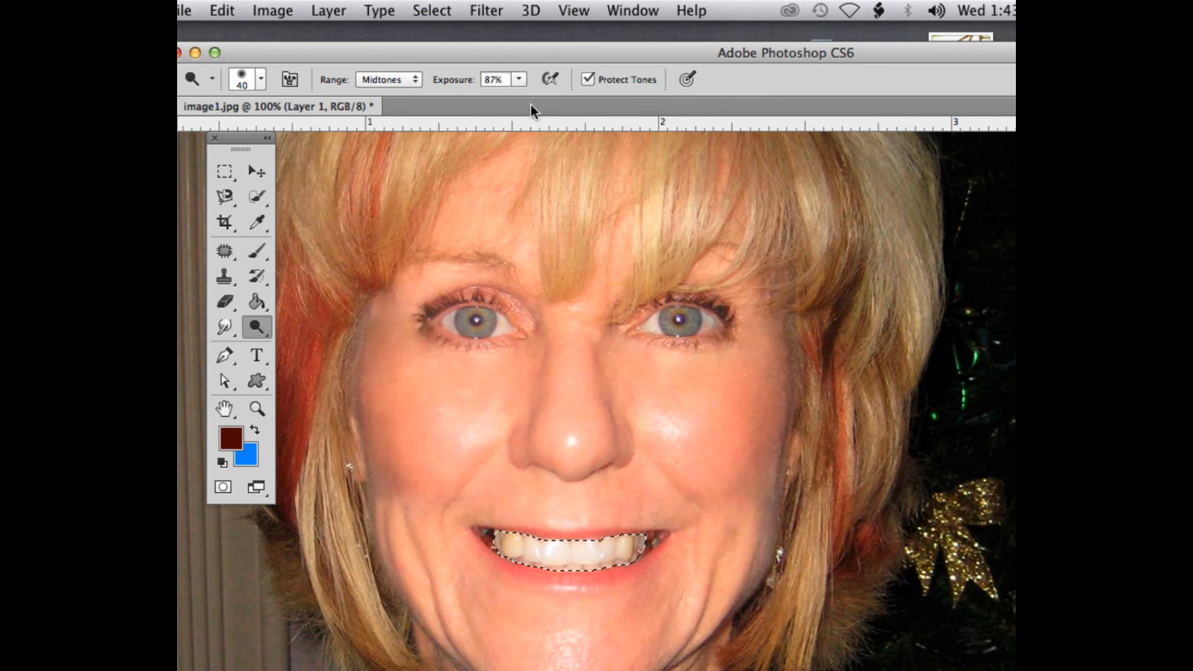
{"action": "left_click", "coordinate": [514, 78]}
{"action": "left_click", "coordinate": [511, 92]}
{"action": "left_click", "coordinate": [519, 78]}
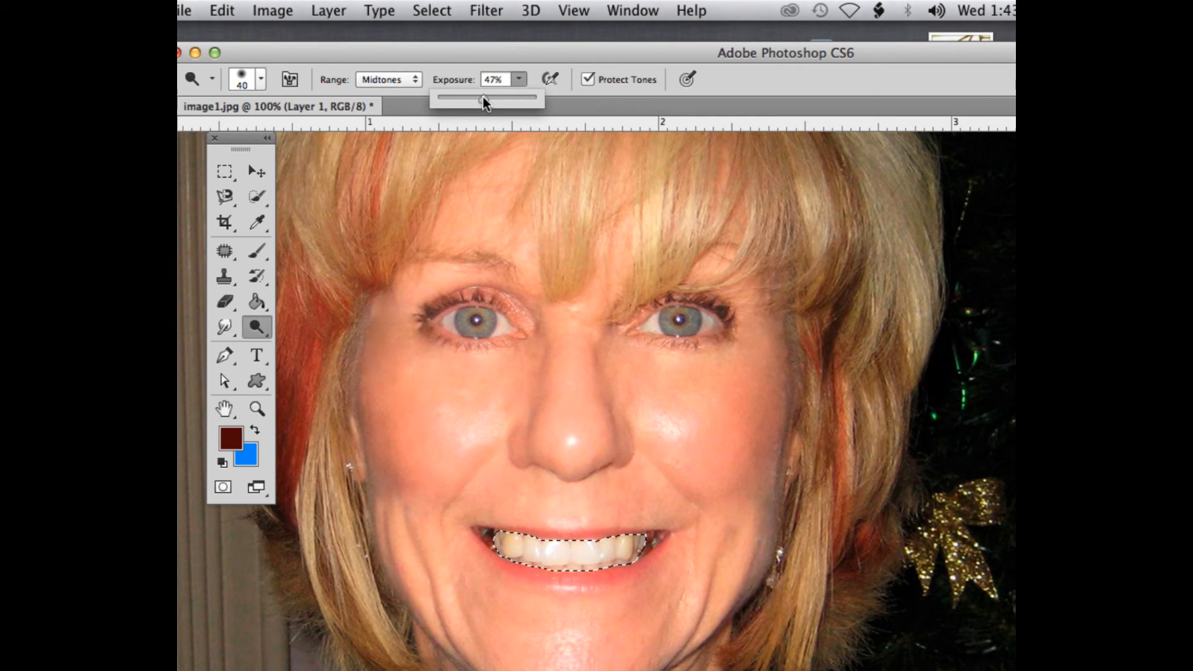
{"action": "left_click", "coordinate": [508, 544]}
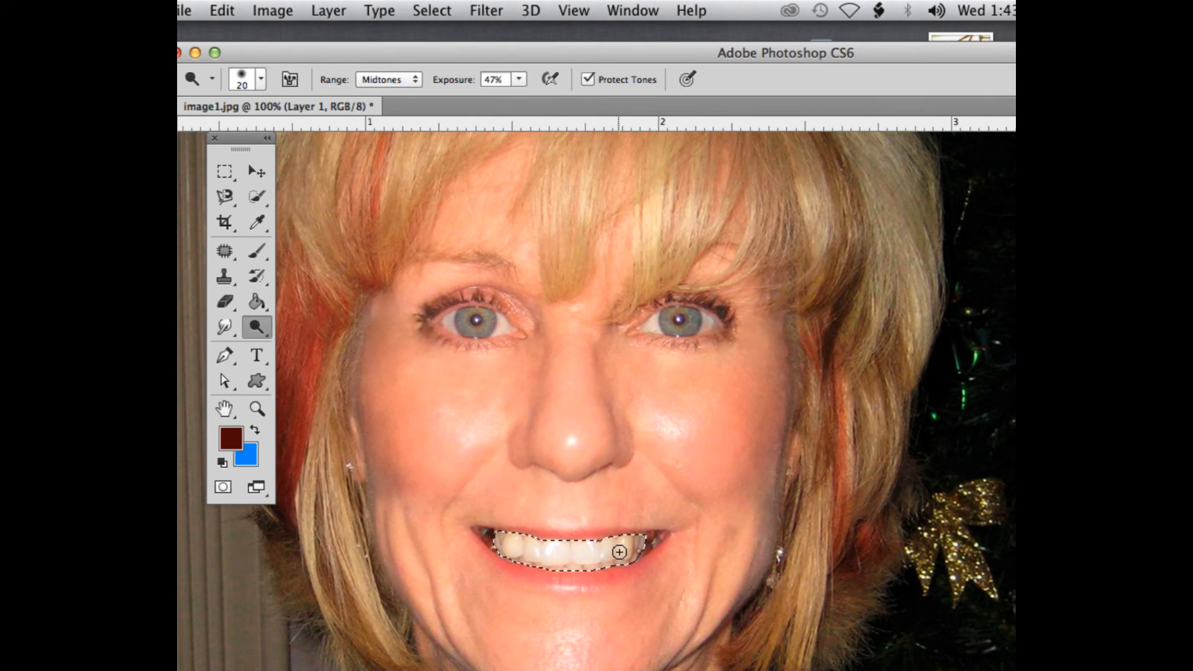
Apply Color Balance to the teeth's Highlights with Yellow–Blue at +18, then deselect
{"action": "left_click", "coordinate": [267, 9]}
{"action": "mouse_move", "coordinate": [287, 71]}
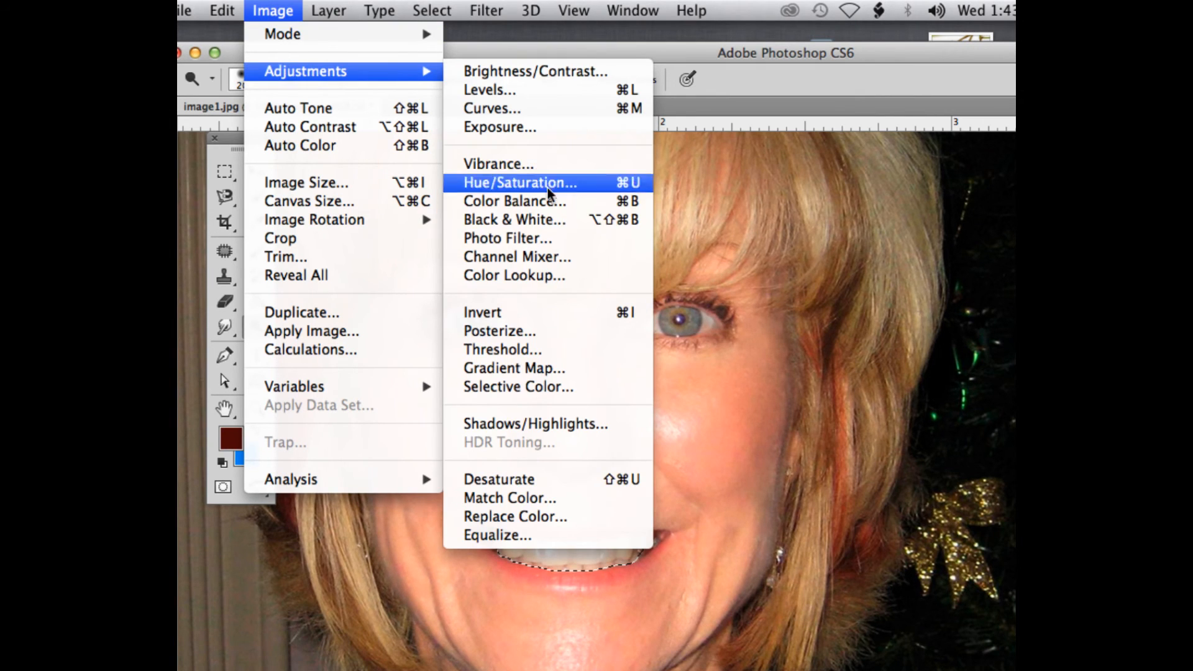
{"action": "left_click", "coordinate": [551, 204]}
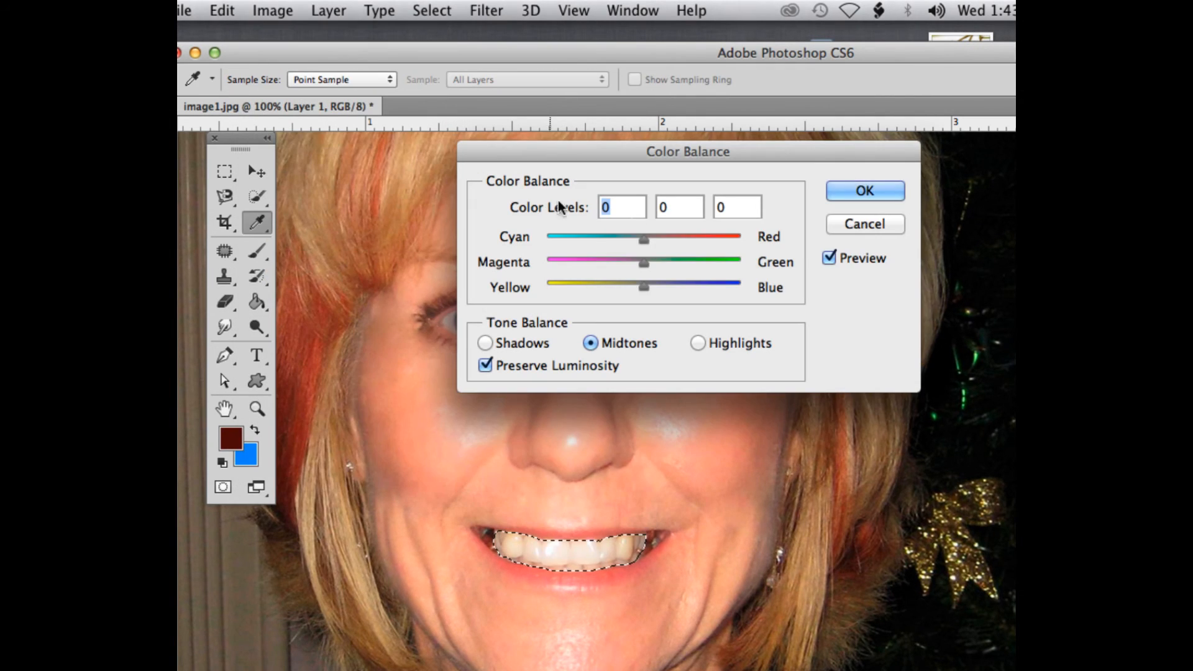
{"action": "left_click", "coordinate": [698, 343]}
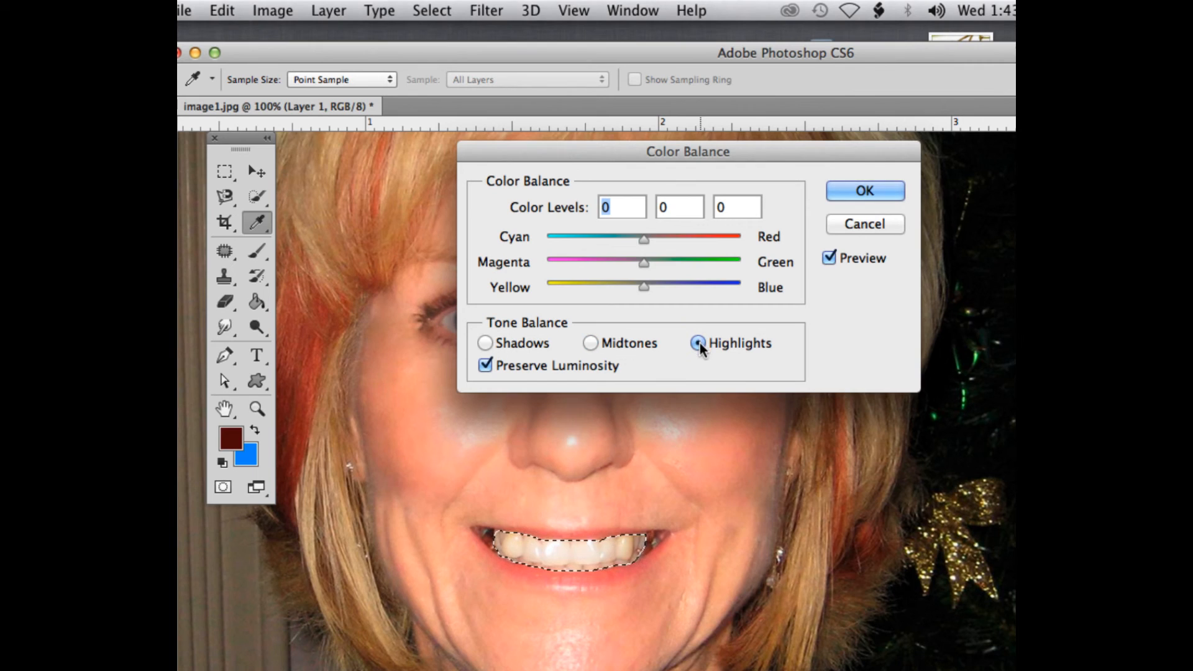
{"action": "left_click_drag", "start_coordinate": [644, 285], "coordinate": [661, 287]}
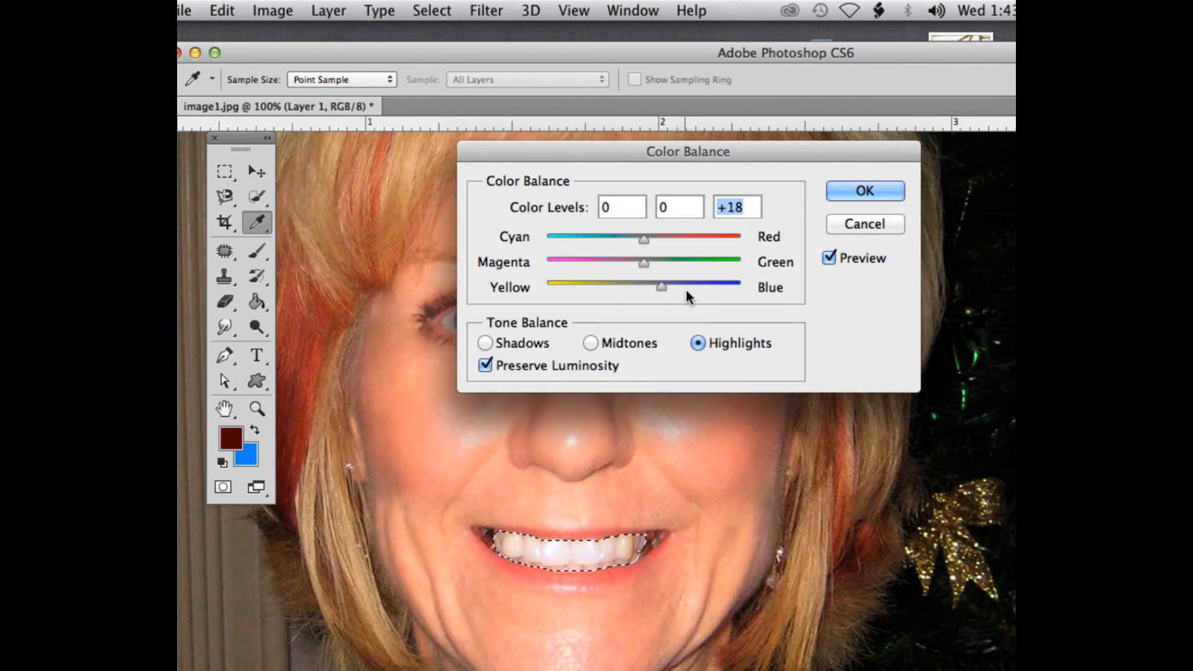
{"action": "left_click", "coordinate": [842, 188]}
{"action": "key", "text": "o"}
{"action": "key", "text": "super+d"}
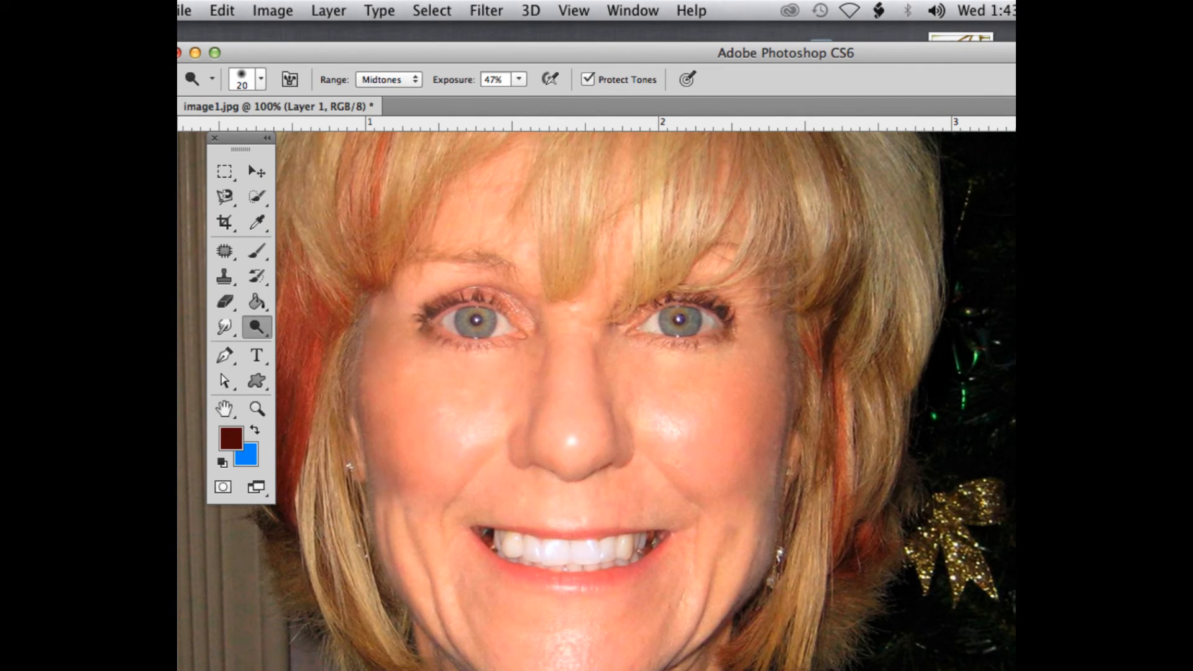
Lower Layer 1's fill to about 65% to blend the retouching with the original
{"action": "key", "text": "super+minus"}
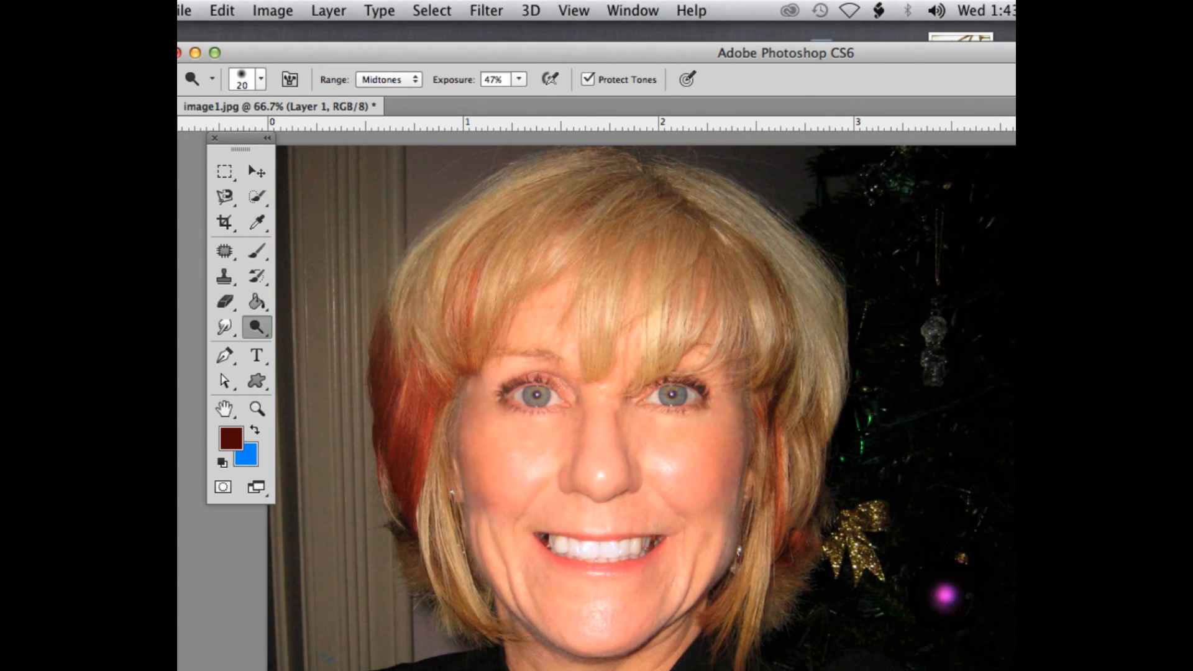
{"action": "left_click_drag", "start_coordinate": [482, 48], "coordinate": [433, 48]}
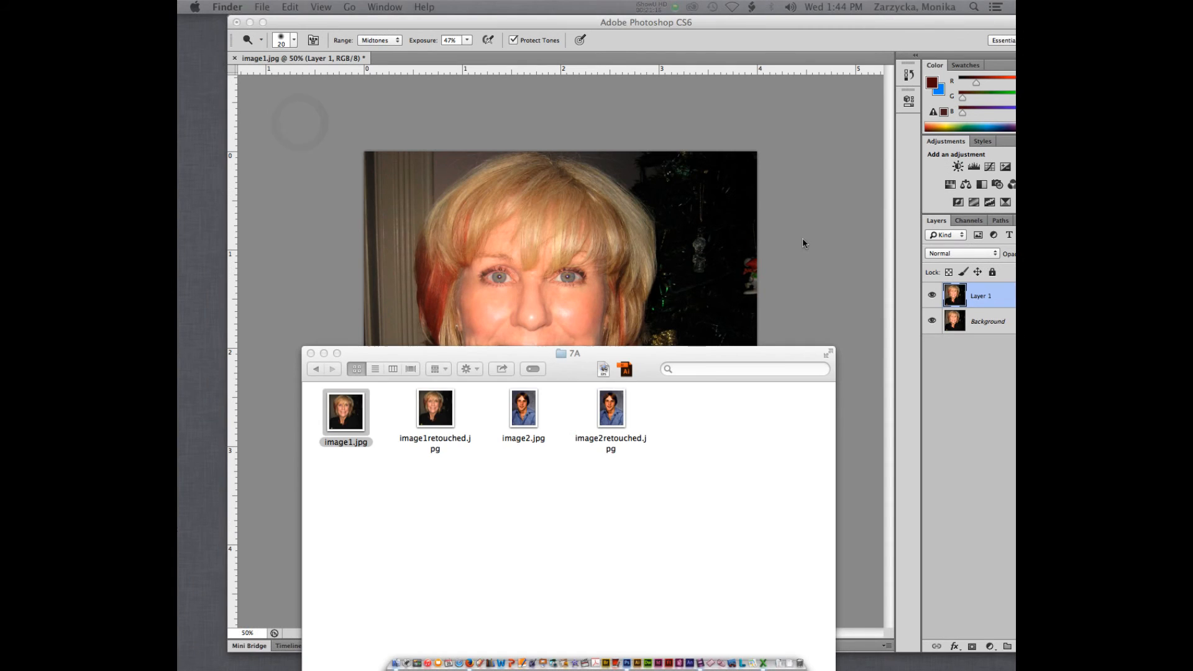
{"action": "left_click", "coordinate": [802, 239]}
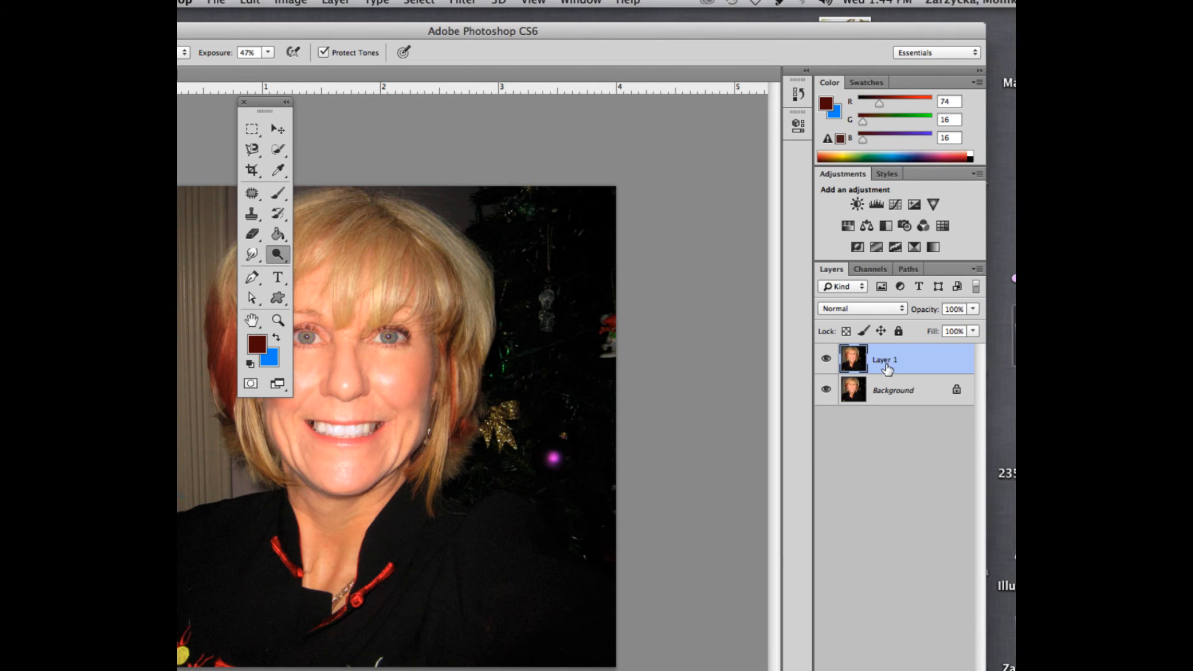
{"action": "left_click", "coordinate": [972, 331]}
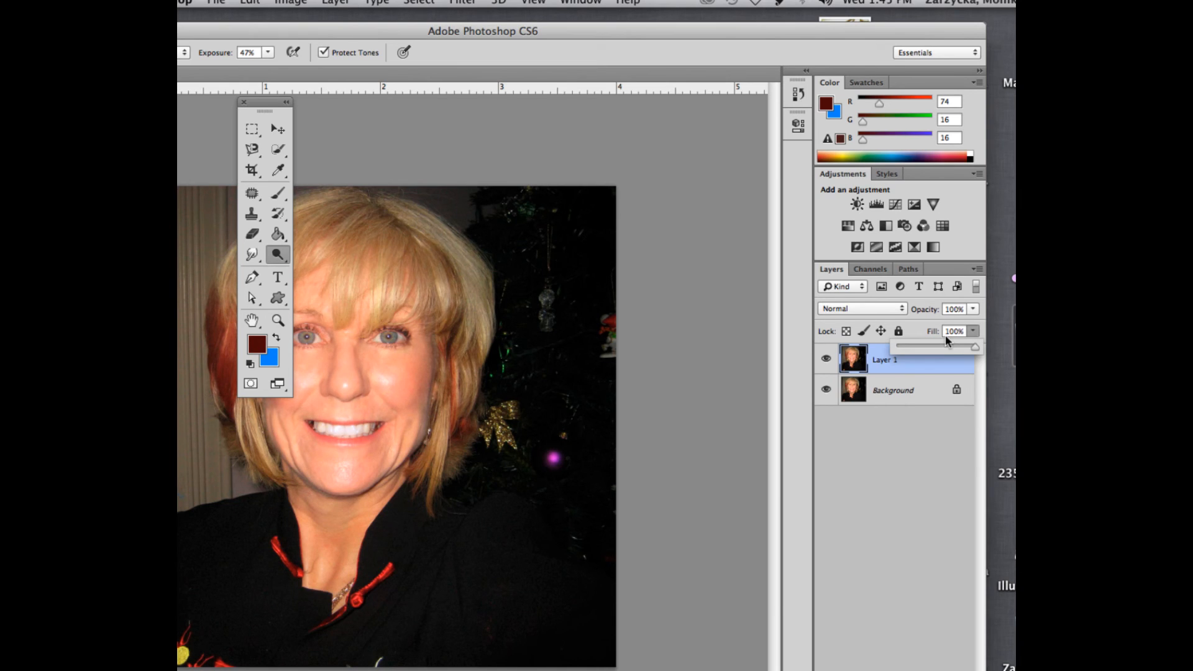
{"action": "left_click_drag", "start_coordinate": [975, 347], "coordinate": [944, 346]}
{"action": "left_click_drag", "start_coordinate": [256, 104], "coordinate": [446, 119]}
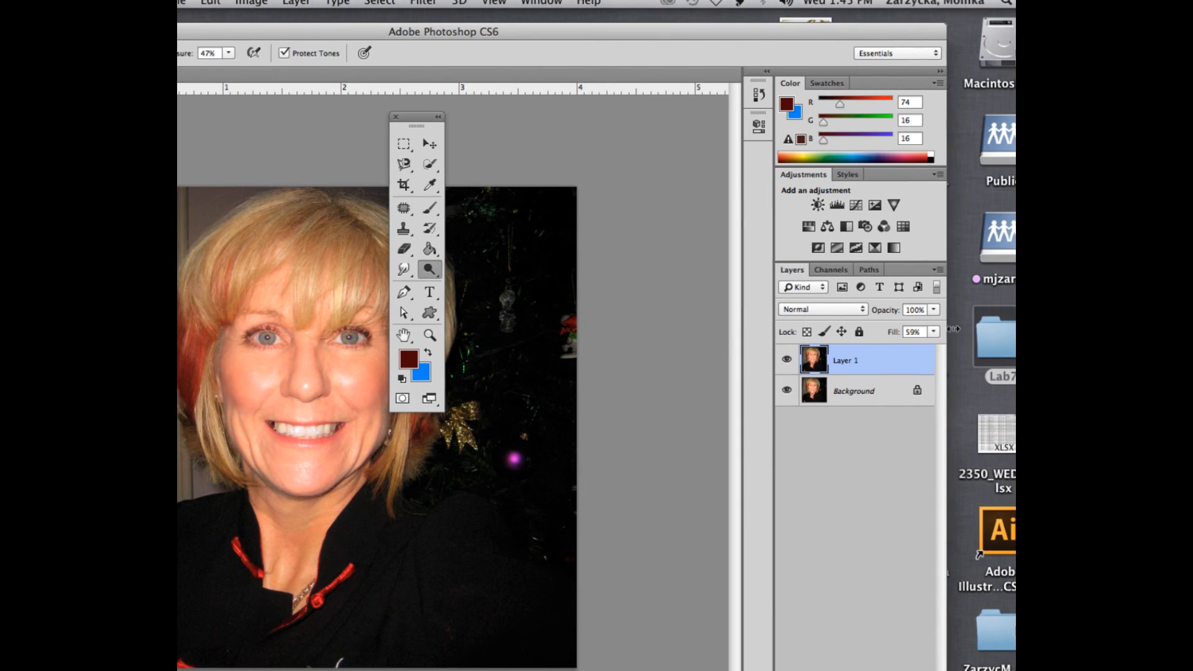
{"action": "left_click", "coordinate": [973, 331]}
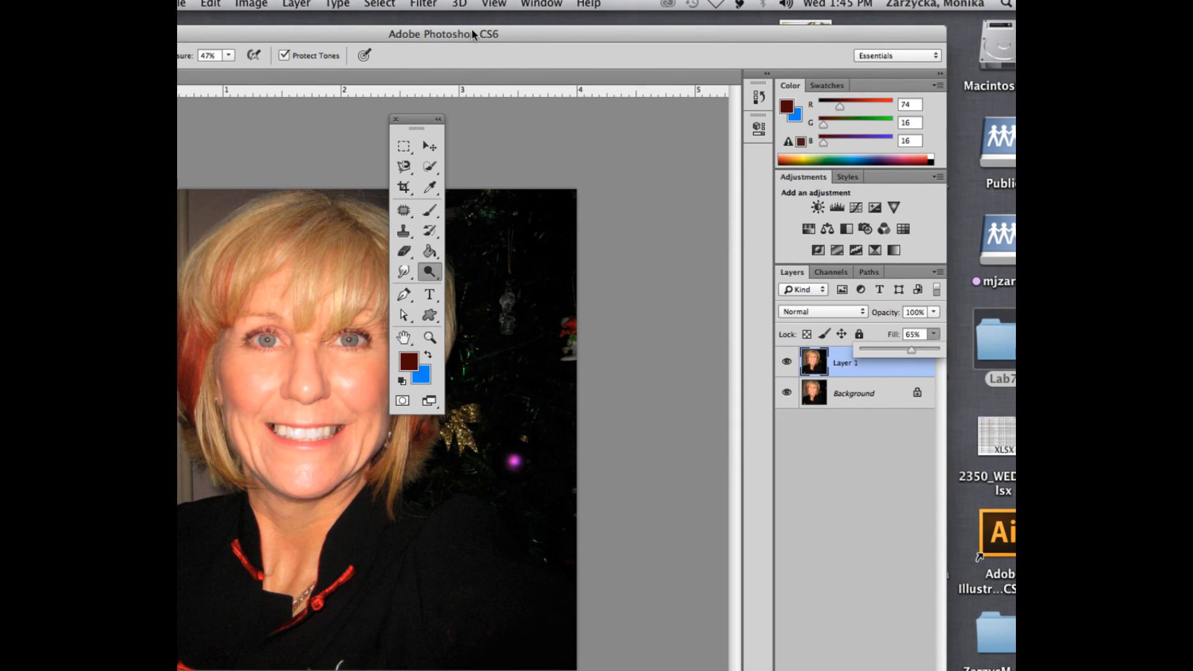
{"action": "left_click_drag", "start_coordinate": [472, 37], "coordinate": [757, 58]}
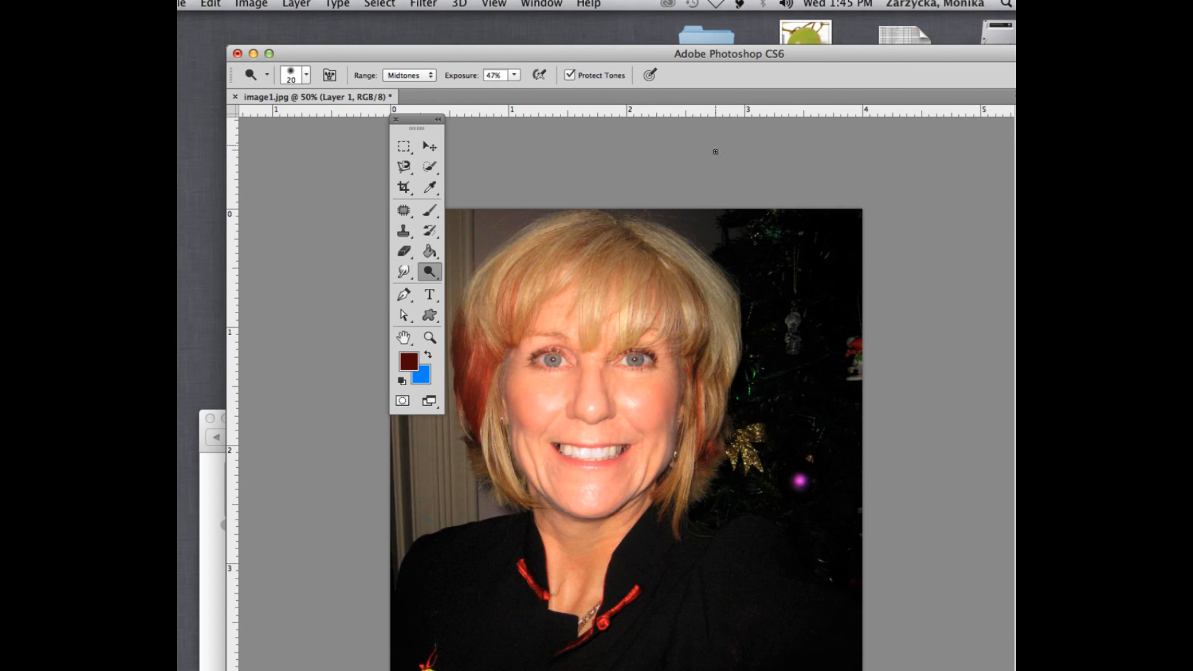
{"action": "left_click_drag", "start_coordinate": [882, 64], "coordinate": [908, 49]}
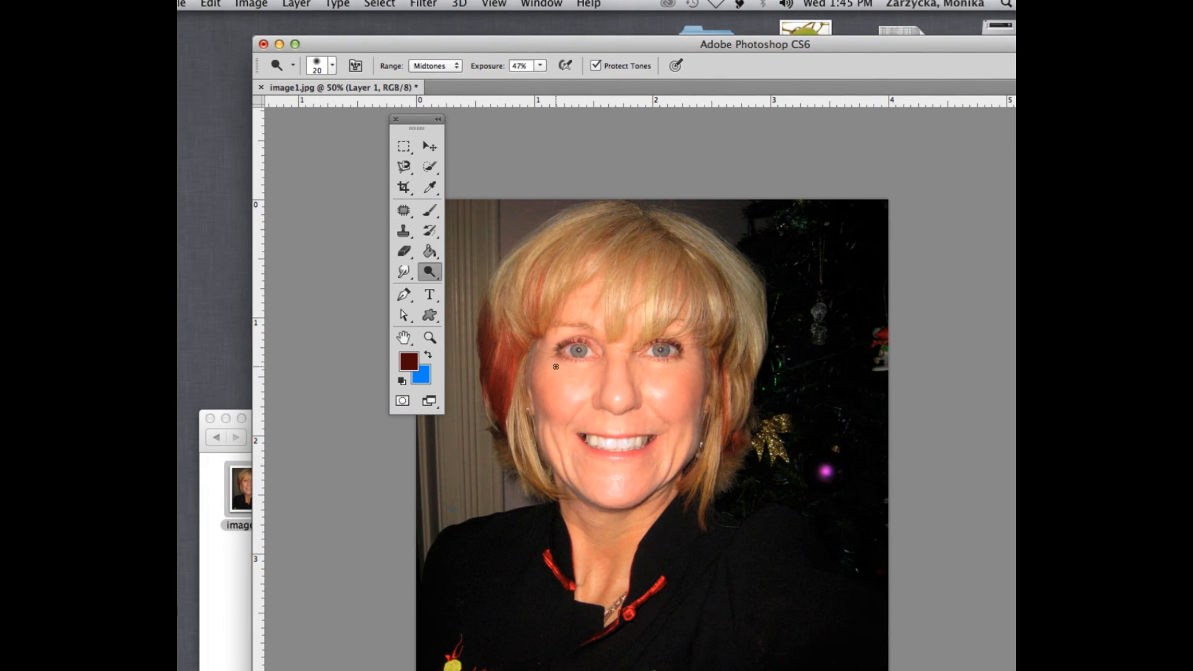
{"action": "key", "text": "super+plus"}
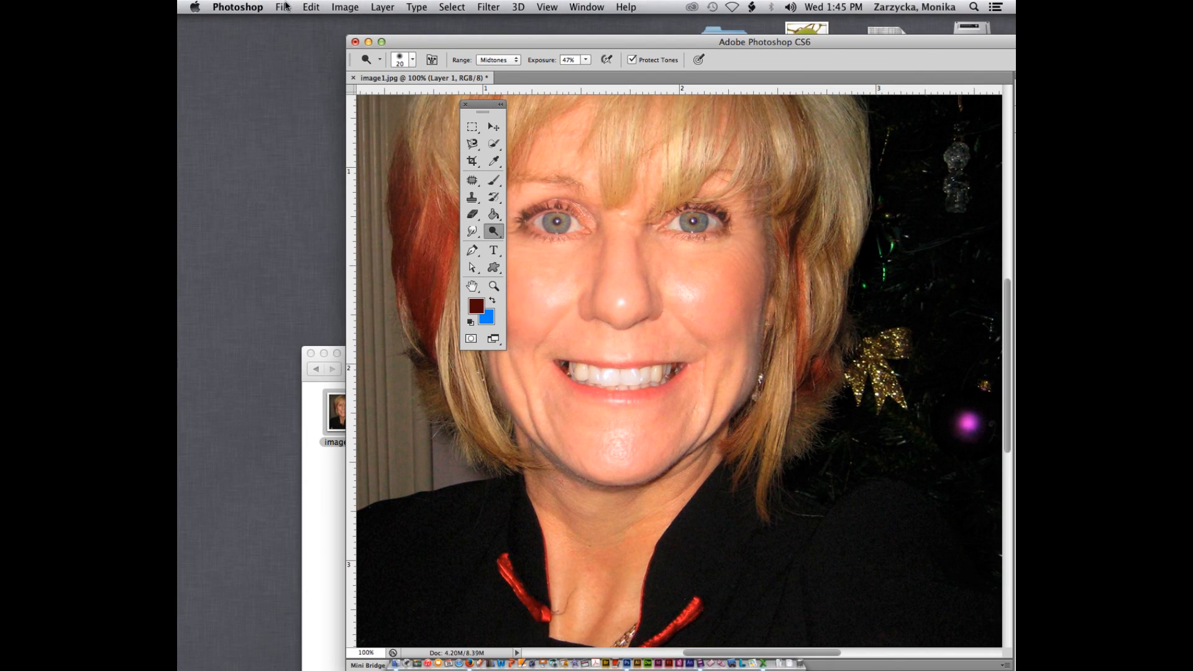
{"action": "left_click", "coordinate": [180, 8]}
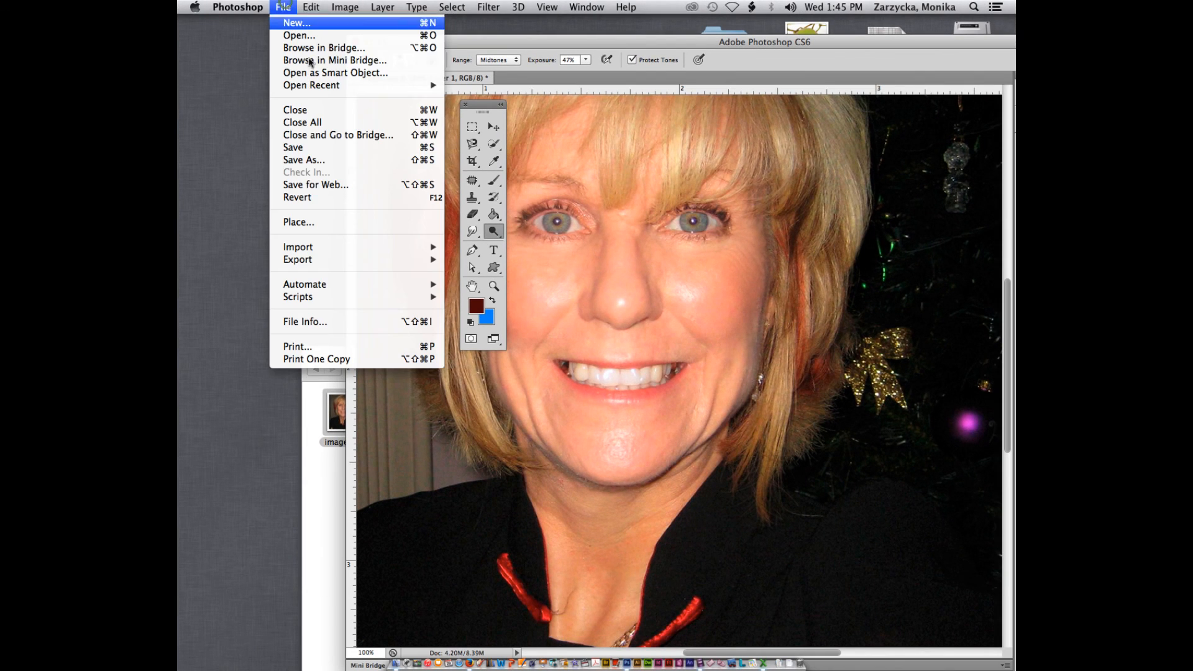
{"action": "left_click", "coordinate": [303, 160]}
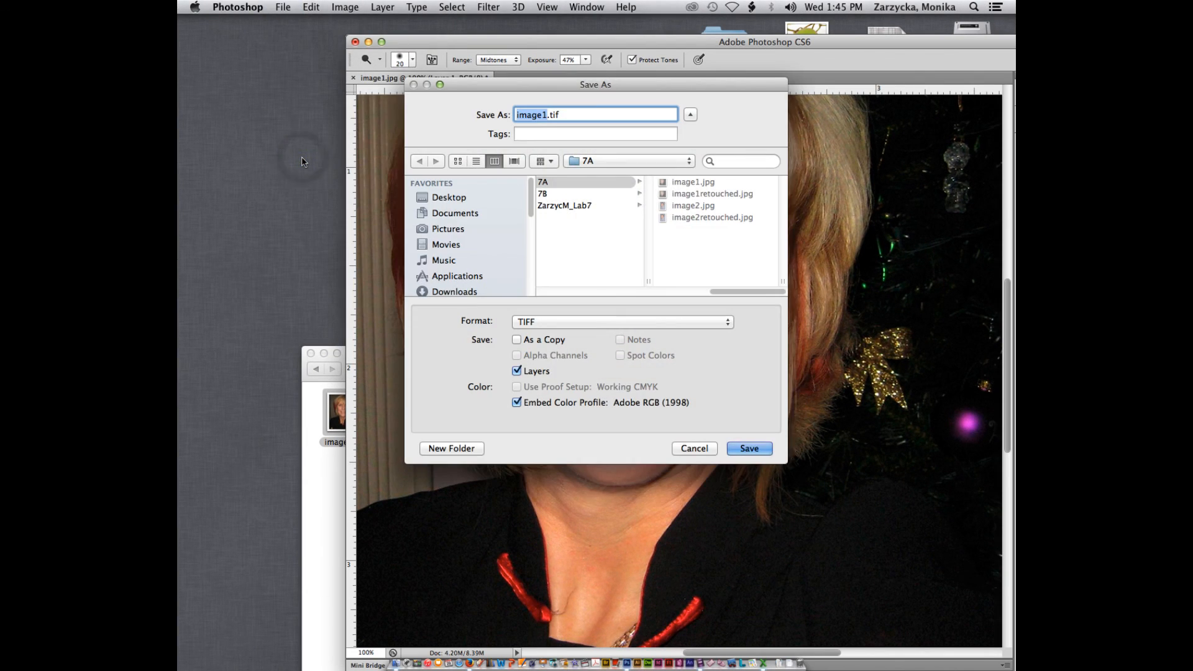
{"action": "left_click", "coordinate": [578, 208]}
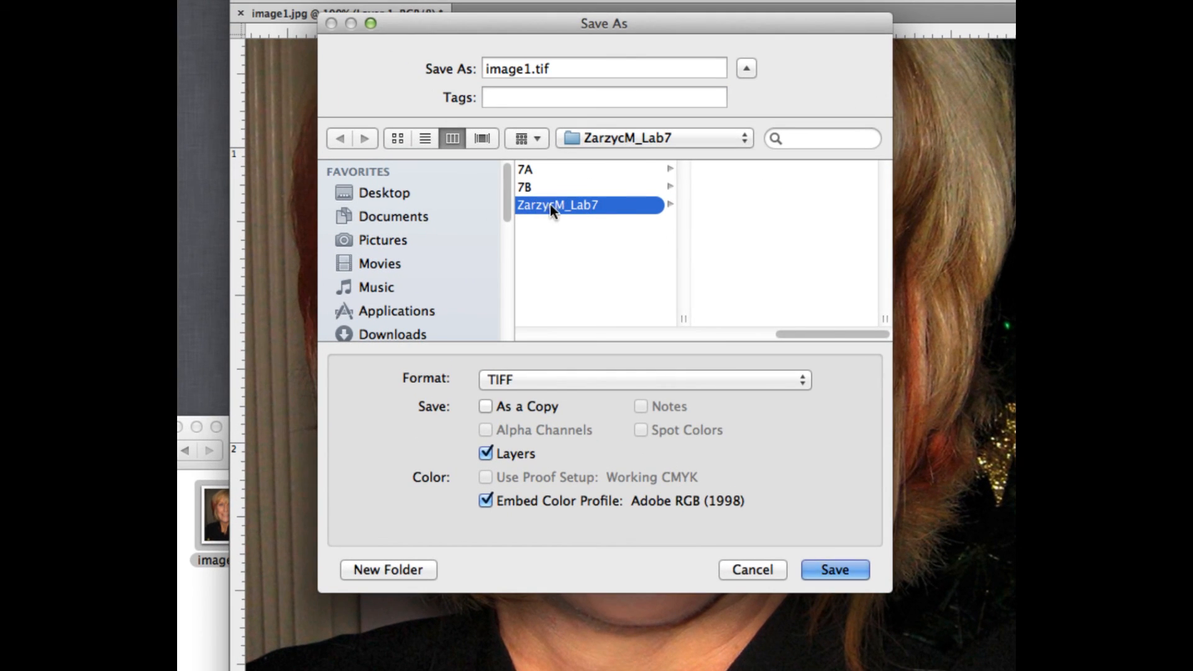
Save the image as image1_complete.tif in TIFF format, accepting the TIFF and layer options
{"action": "left_click", "coordinate": [531, 67]}
{"action": "type", "text": "_com"}
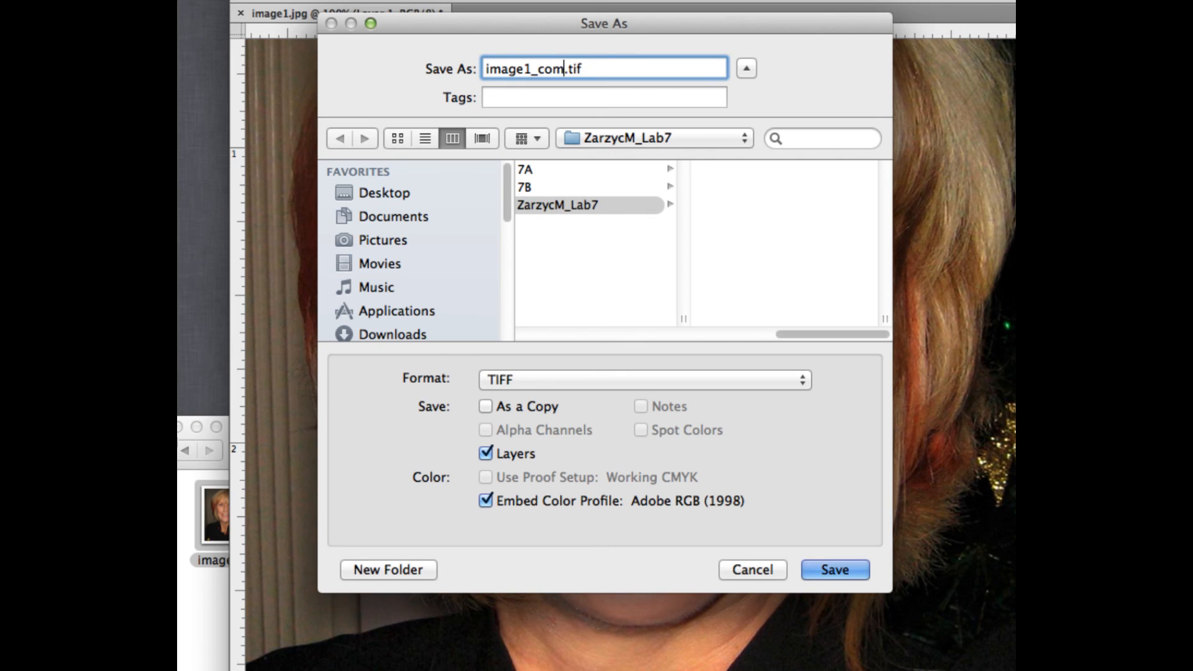
{"action": "type", "text": "p"}
{"action": "key", "text": "BackSpace"}
{"action": "type", "text": "plete"}
{"action": "left_click", "coordinate": [842, 565]}
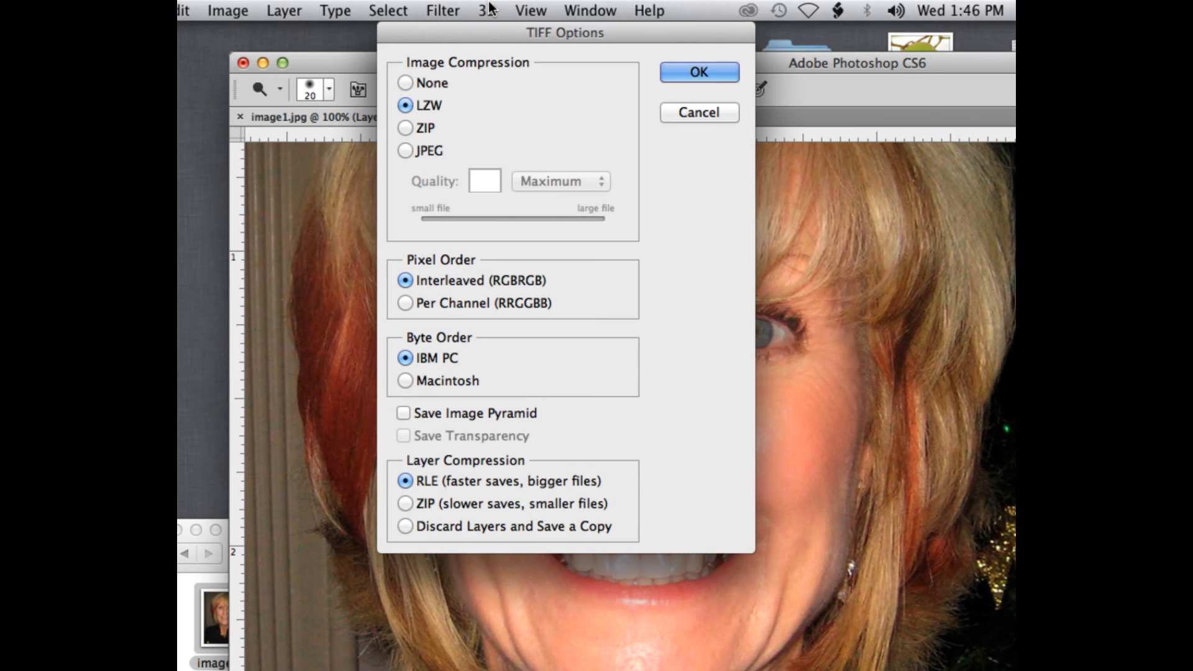
{"action": "left_click", "coordinate": [706, 66]}
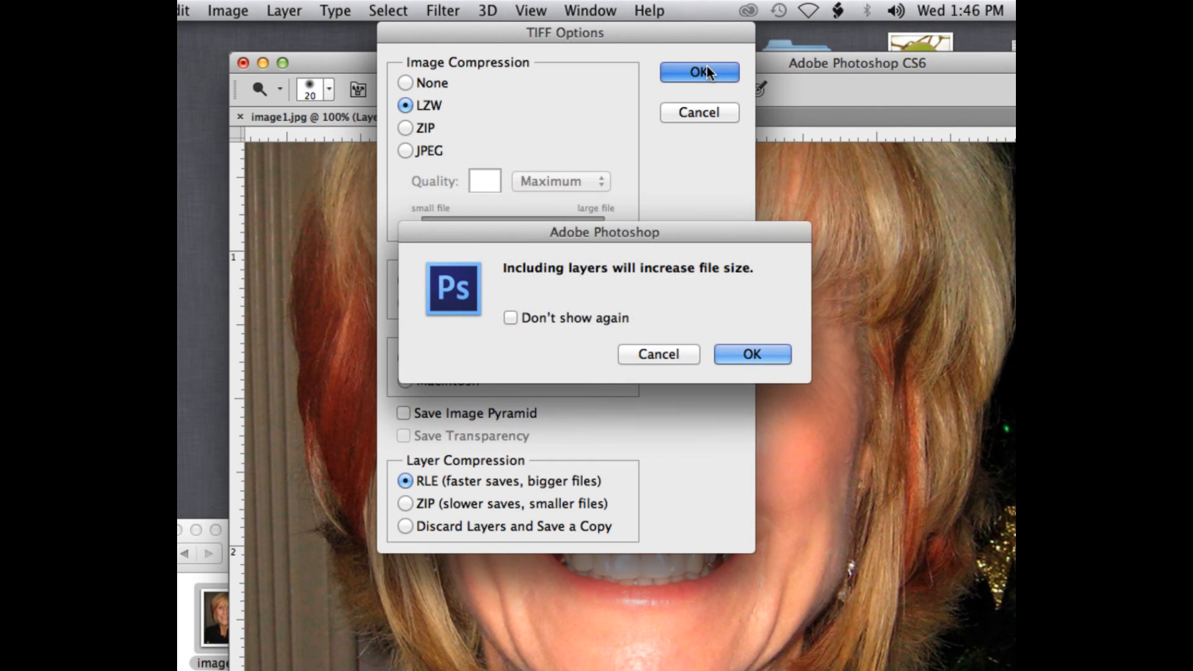
{"action": "left_click", "coordinate": [754, 354]}
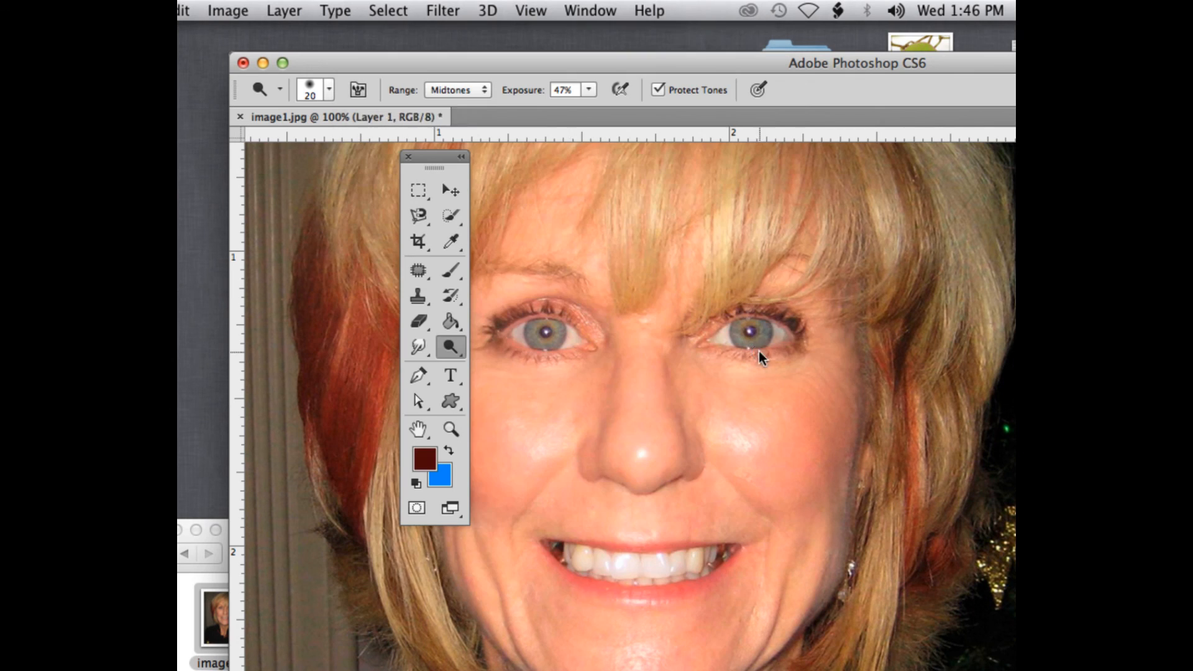